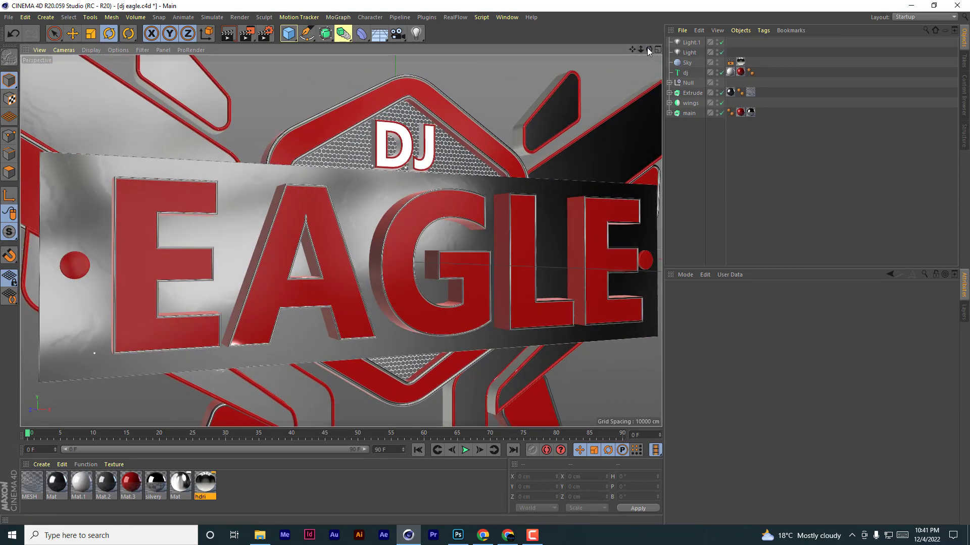
- Add a camera named c1, look through it and frame the left end of the EAGLE plate
{"action": "left_click_drag", "start_coordinate": [632, 49], "coordinate": [629, 27]}
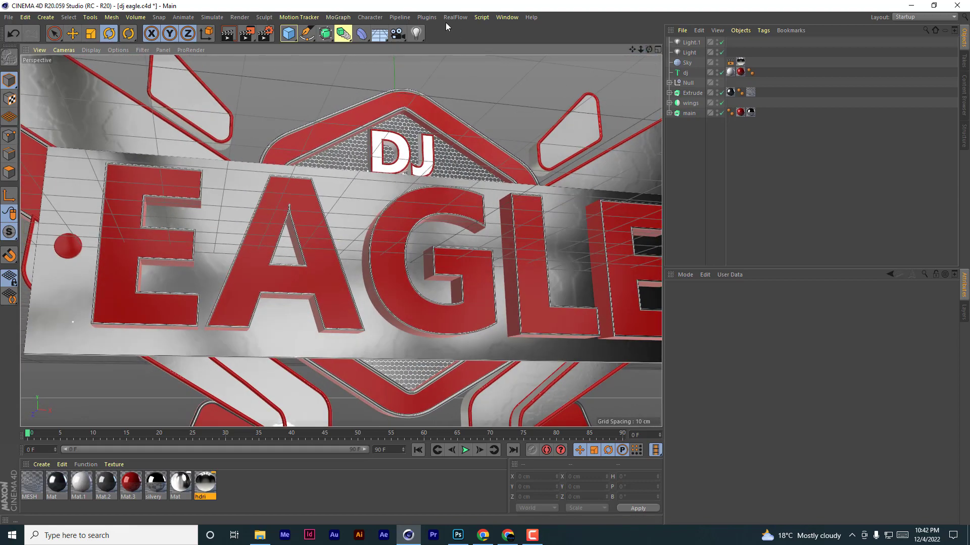
{"action": "left_click", "coordinate": [397, 33]}
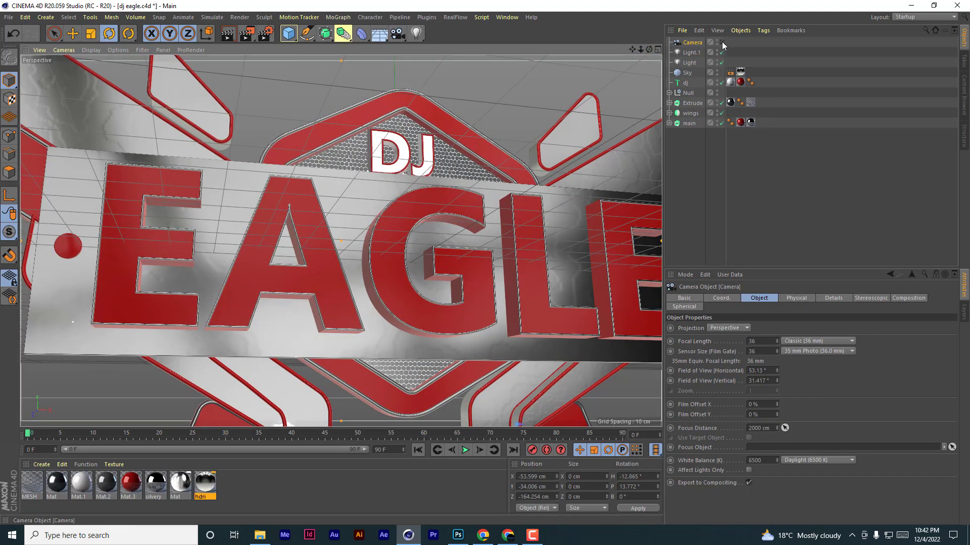
{"action": "double_click", "coordinate": [693, 43]}
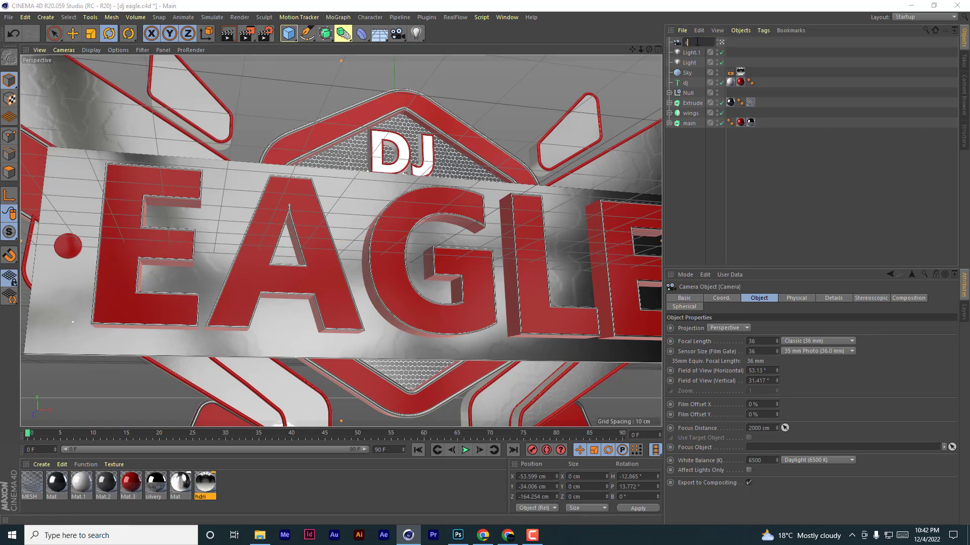
{"action": "key", "text": "Return"}
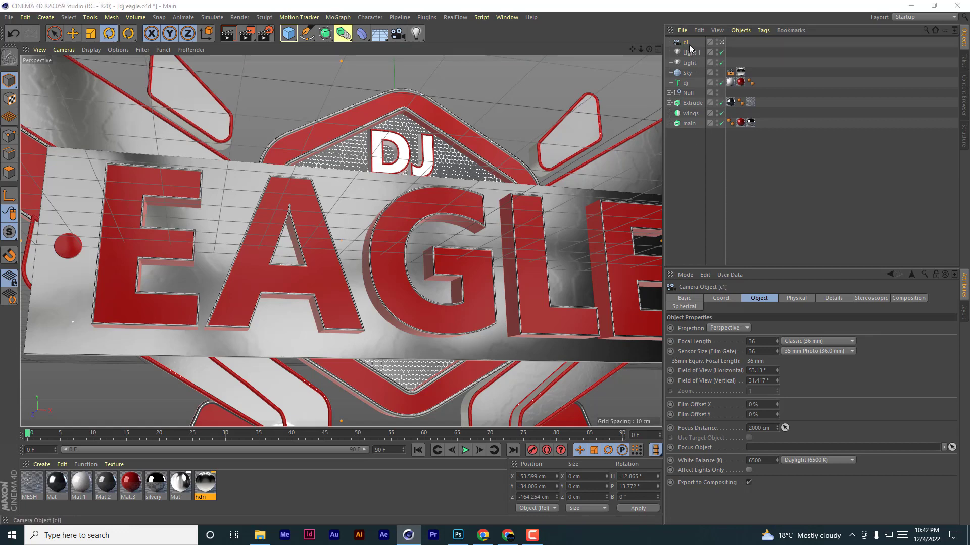
{"action": "left_click_drag", "start_coordinate": [632, 49], "coordinate": [665, 51]}
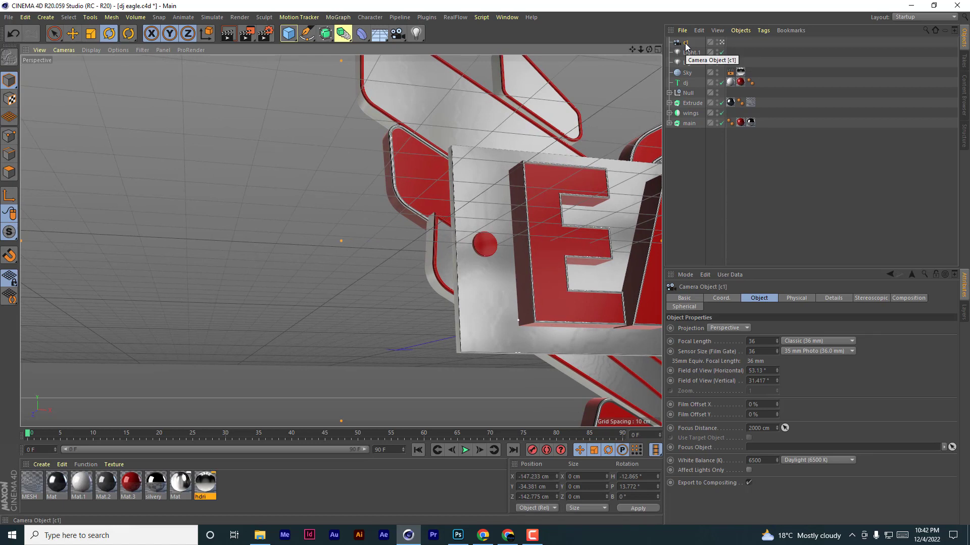
- Duplicate camera c1, rename the copy c2 and frame it on the right end of the EAGLE plate
{"action": "left_click_drag", "start_coordinate": [686, 49], "coordinate": [687, 53], "text": "ctrl"}
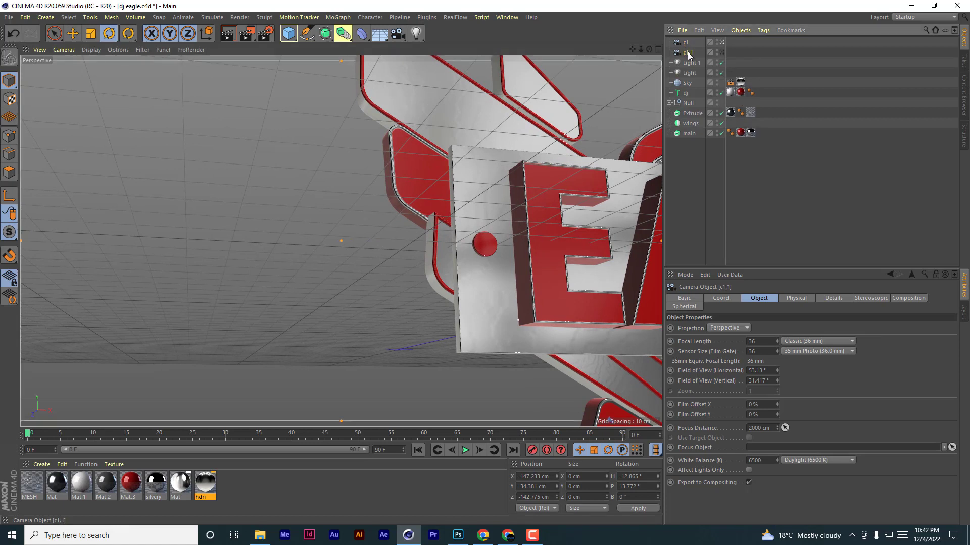
{"action": "double_click", "coordinate": [688, 53]}
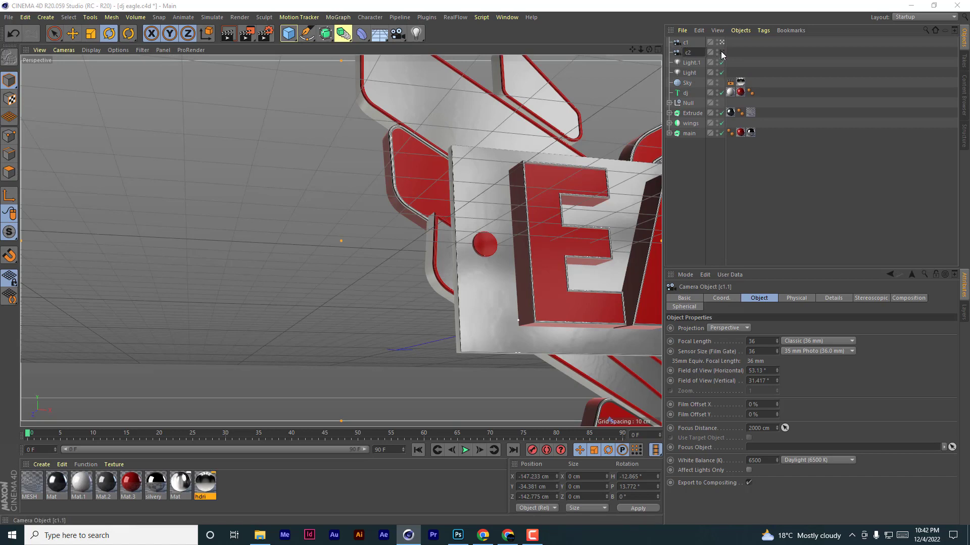
{"action": "key", "text": "Return"}
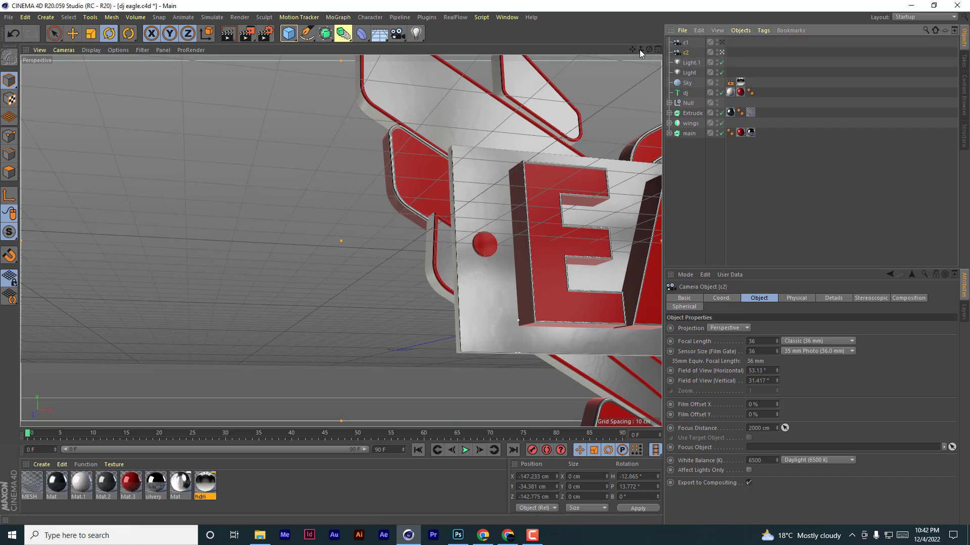
{"action": "left_click_drag", "start_coordinate": [632, 50], "coordinate": [354, 60]}
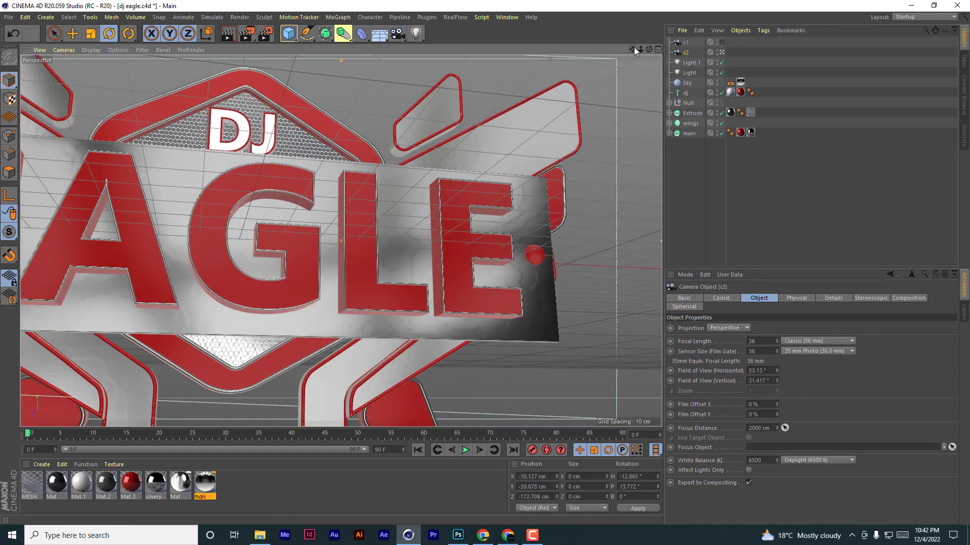
{"action": "left_click_drag", "start_coordinate": [633, 49], "coordinate": [419, 56]}
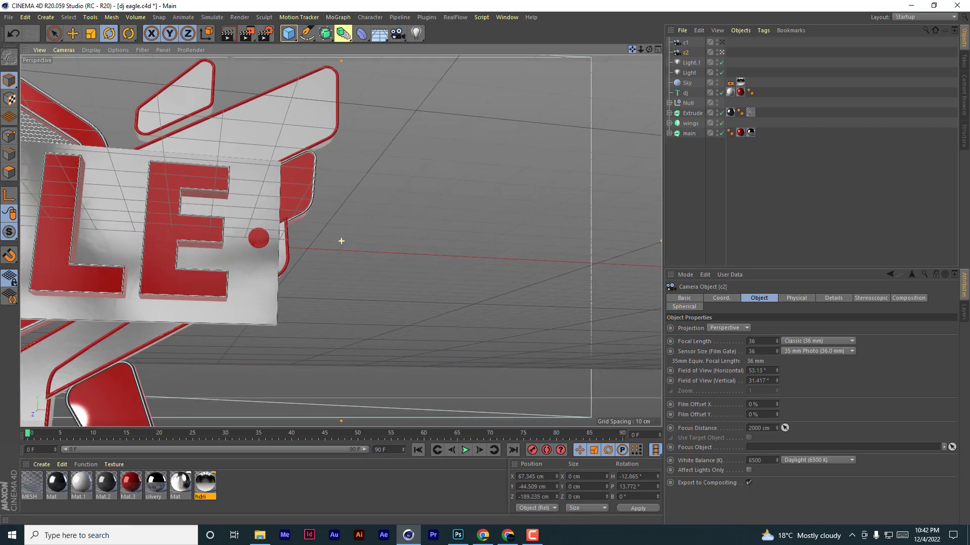
- Create a Camera Morph from cameras c1 and c2, rename its morph camera M1 and look through it
{"action": "left_click", "coordinate": [692, 44], "text": "shift"}
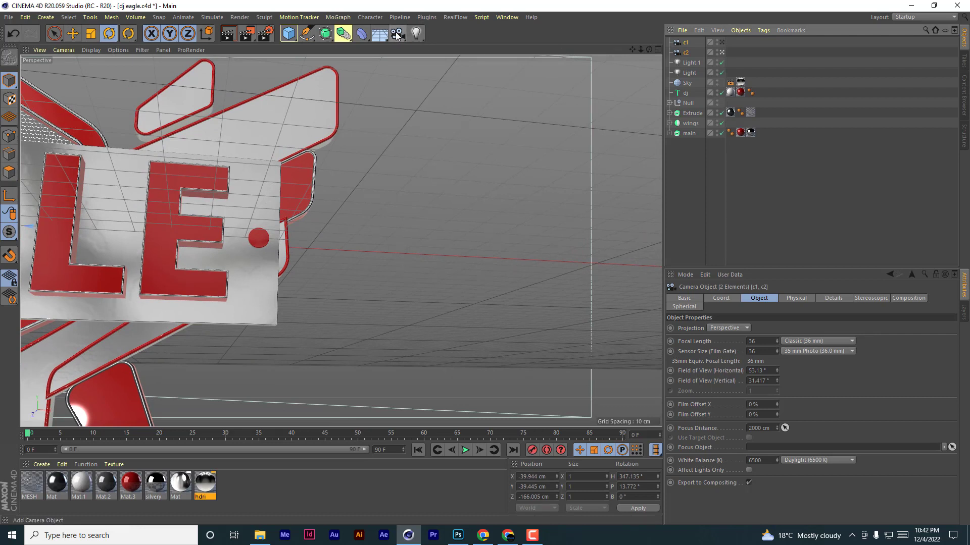
{"action": "left_click", "coordinate": [397, 35]}
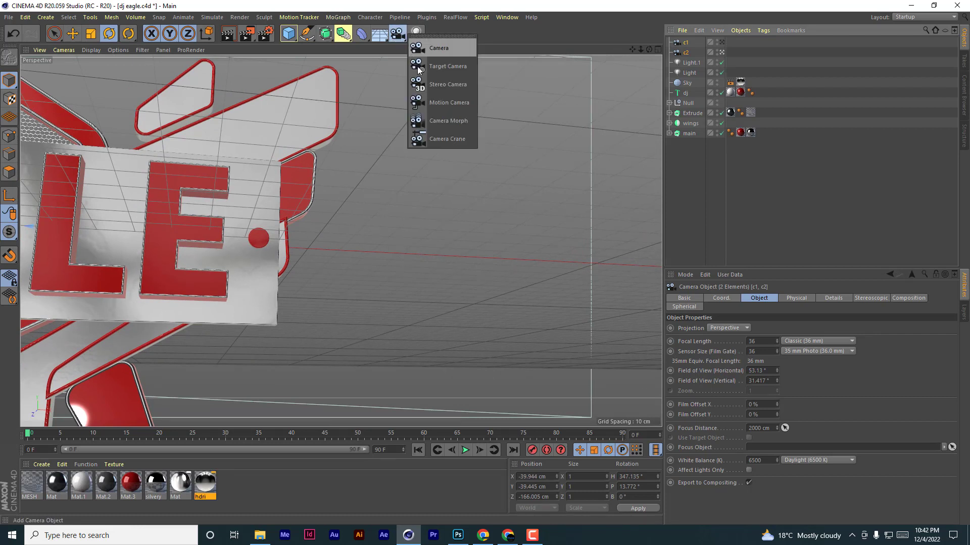
{"action": "left_click", "coordinate": [433, 119]}
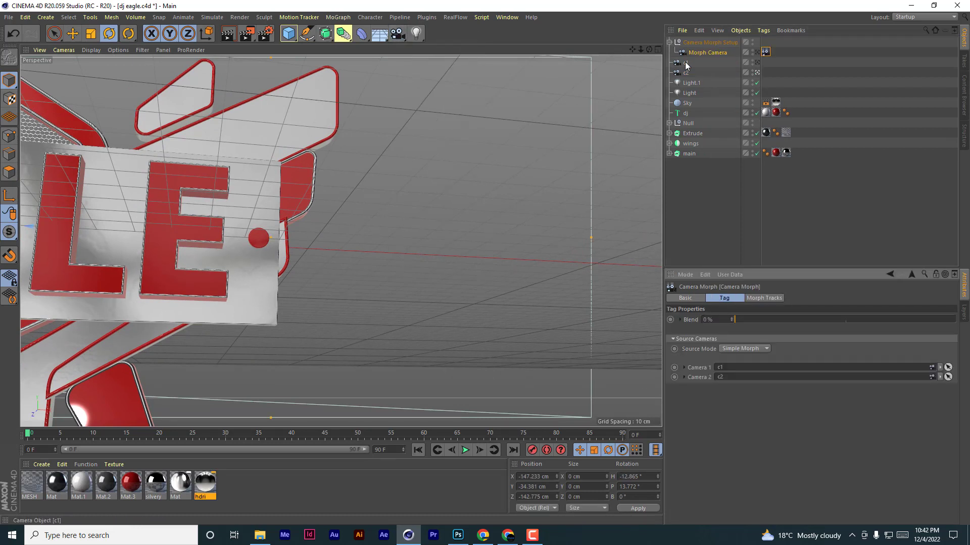
{"action": "double_click", "coordinate": [710, 52]}
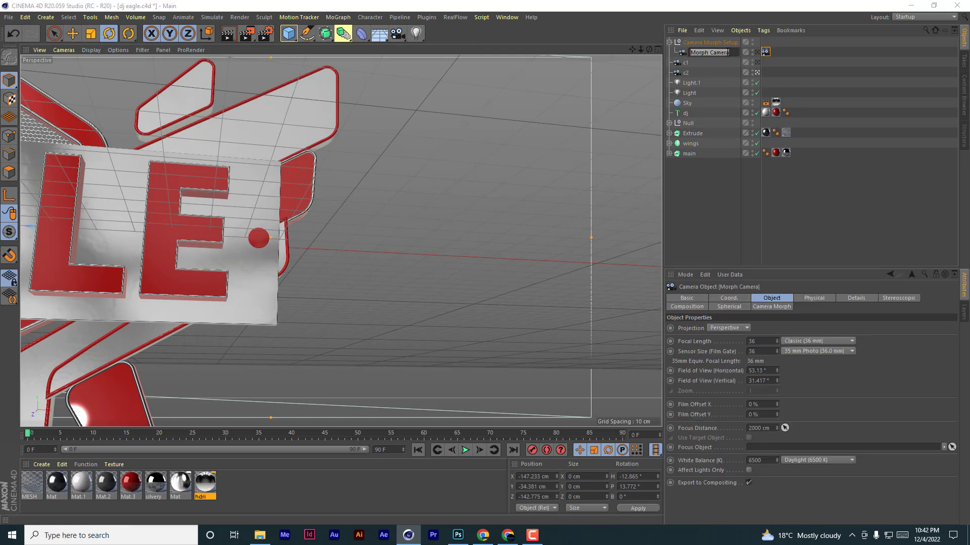
{"action": "type", "text": "M1"}
{"action": "key", "text": "Return"}
{"action": "left_click", "coordinate": [757, 52]}
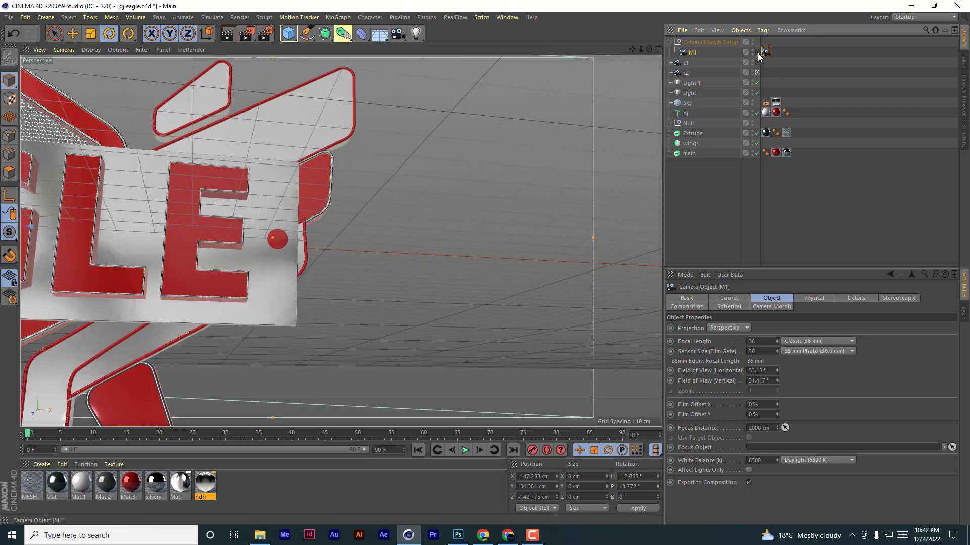
- Set M1's Camera Morph blend to 36% and orbit camera c2 to a tilted low-angle view of the plate's right end
{"action": "left_click", "coordinate": [765, 52]}
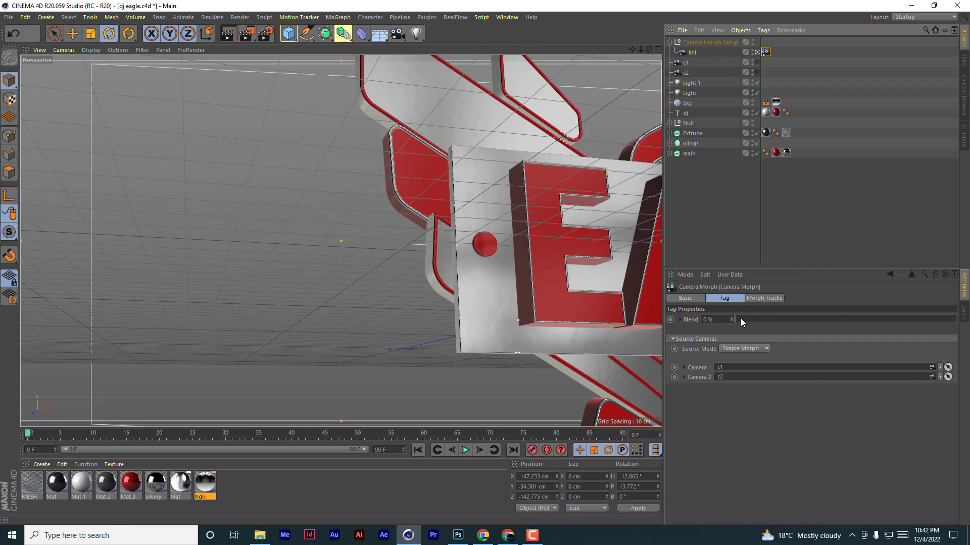
{"action": "left_click_drag", "start_coordinate": [741, 322], "coordinate": [815, 283]}
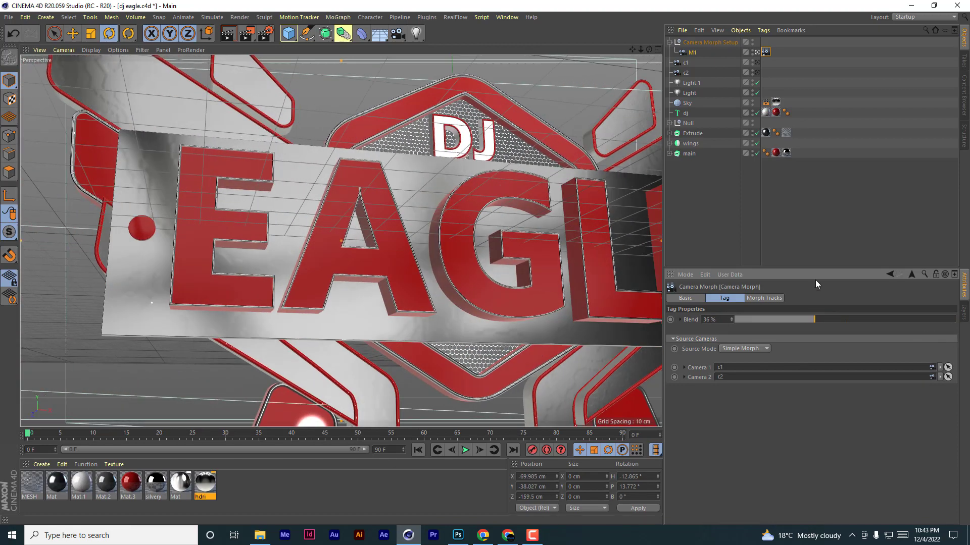
{"action": "left_click", "coordinate": [757, 73]}
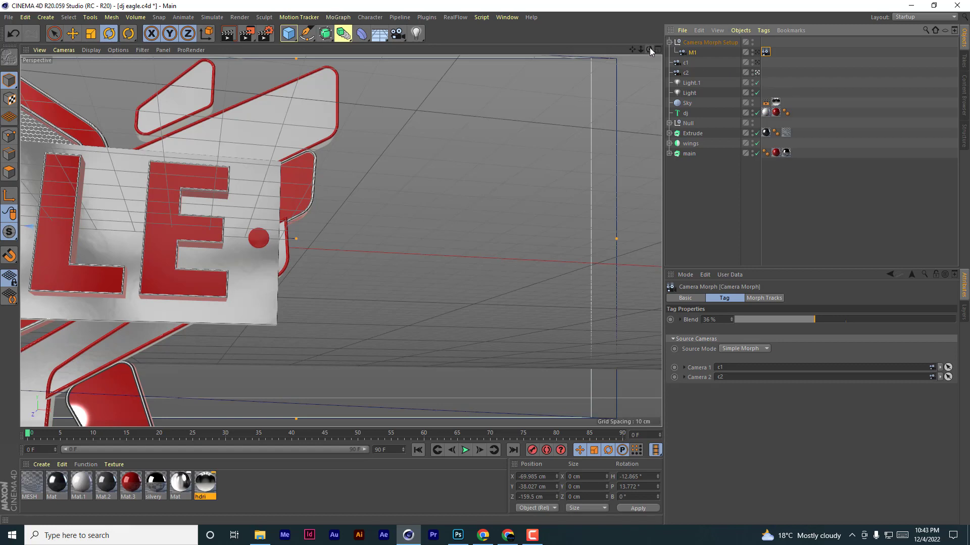
{"action": "left_click_drag", "start_coordinate": [649, 49], "coordinate": [626, 23]}
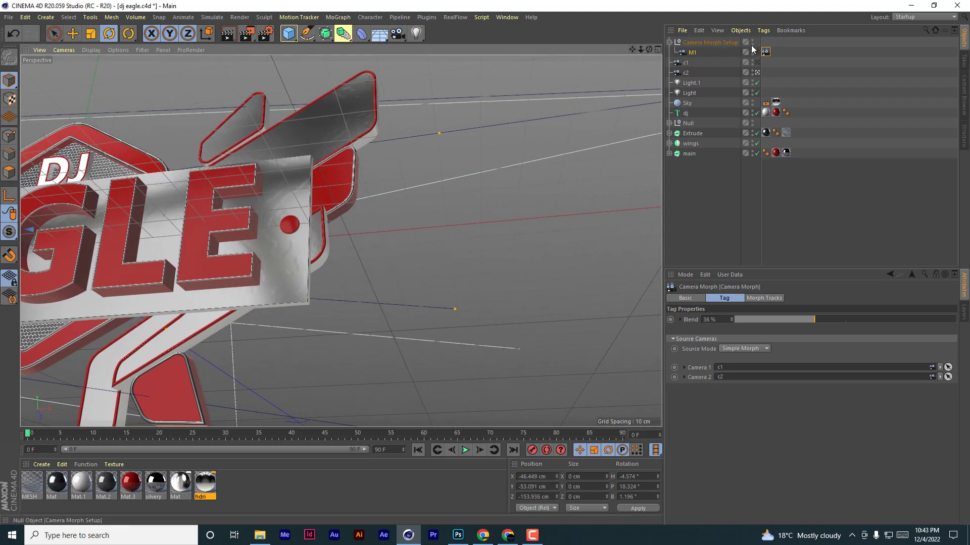
- Orbit camera c1 to a lower angle looking up at the plate's left end and set M1's morph blend to 55.8%
{"action": "left_click", "coordinate": [758, 52]}
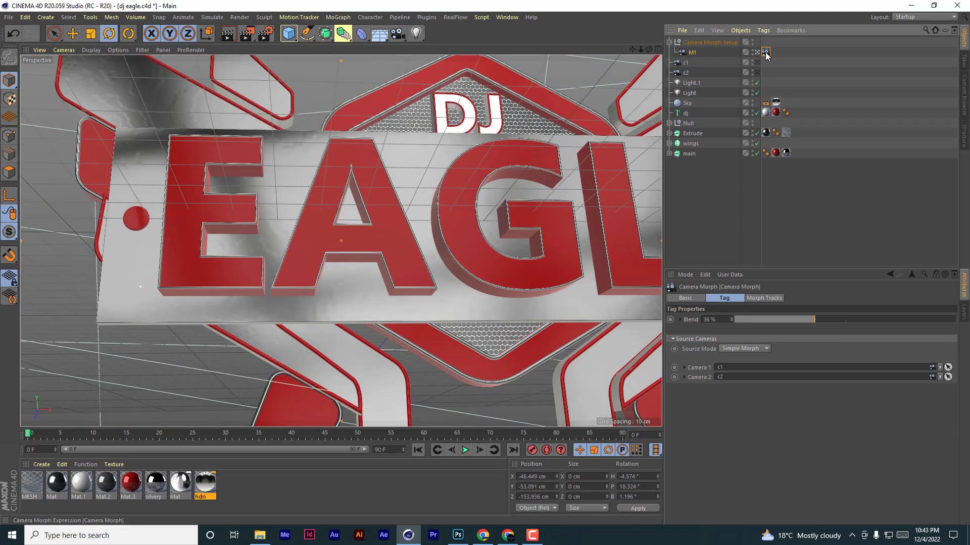
{"action": "left_click_drag", "start_coordinate": [811, 321], "coordinate": [727, 310]}
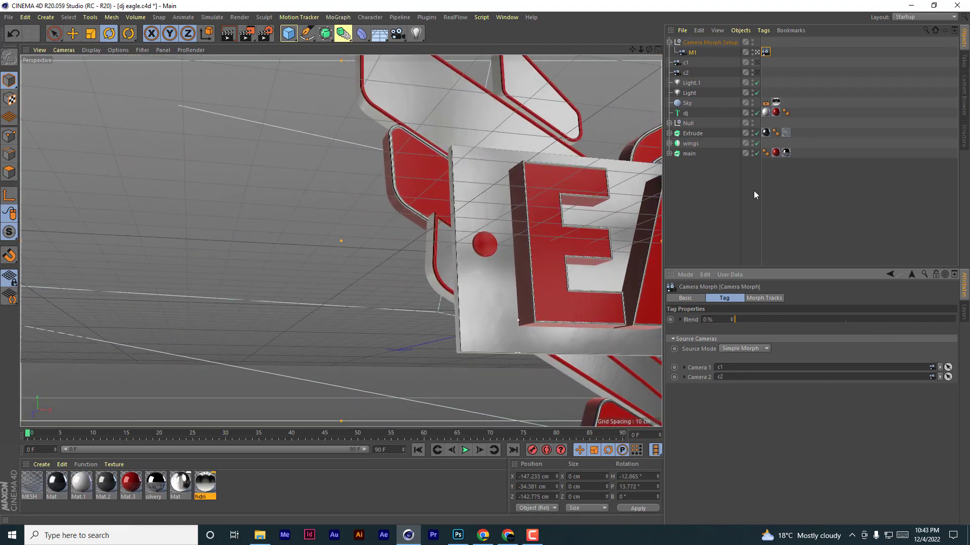
{"action": "left_click", "coordinate": [757, 64]}
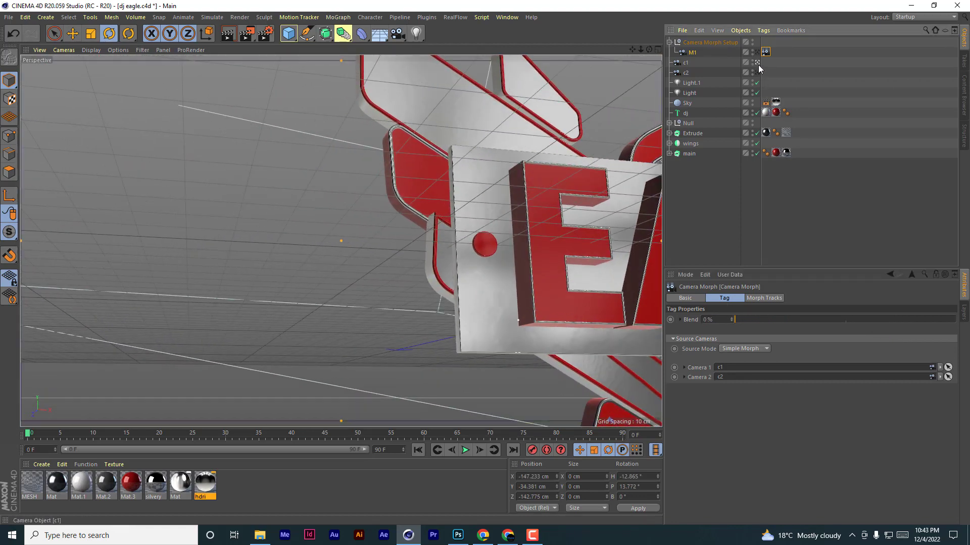
{"action": "left_click_drag", "start_coordinate": [648, 50], "coordinate": [651, 73]}
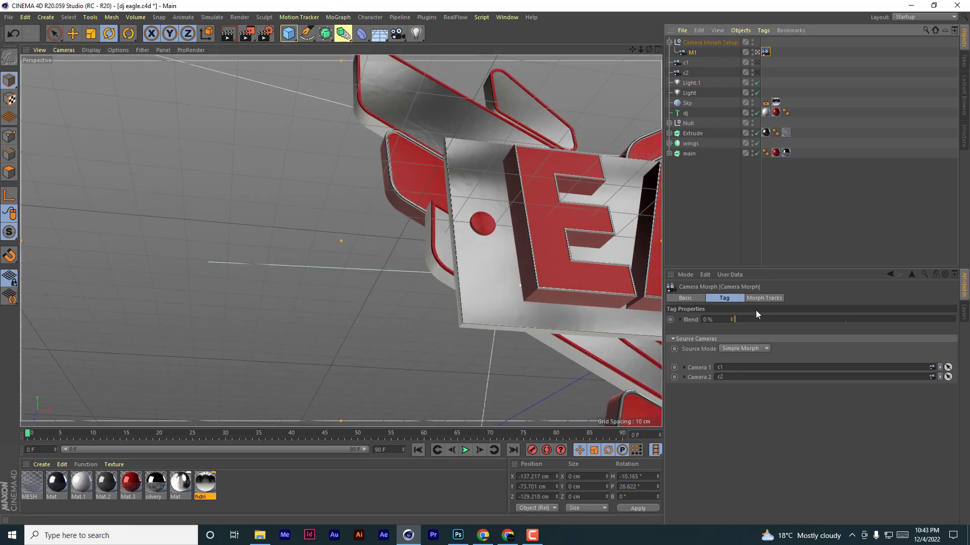
{"action": "left_click_drag", "start_coordinate": [738, 323], "coordinate": [858, 323]}
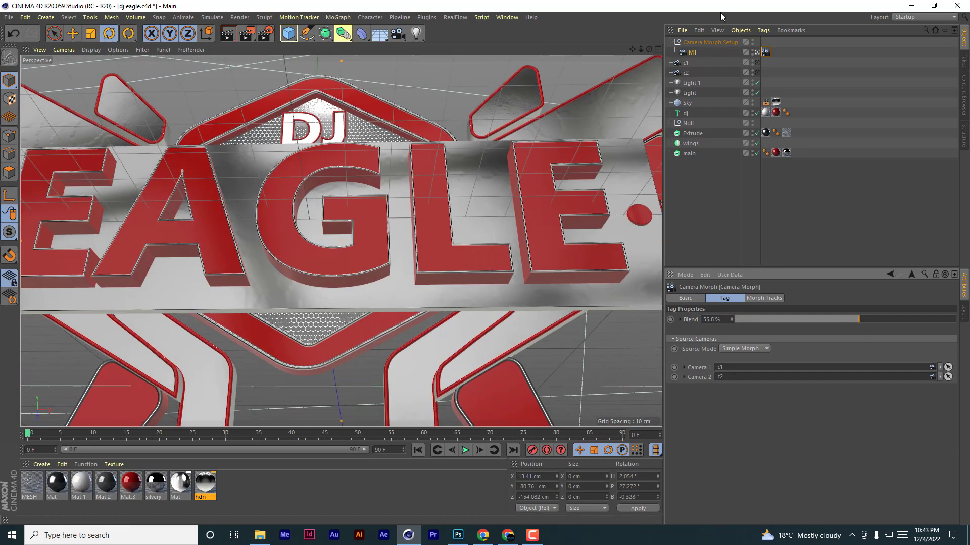
- Add a camera named c3 and frame it close up, looking down on the DJ text and the middle letters of EAGLE
{"action": "left_click", "coordinate": [692, 53]}
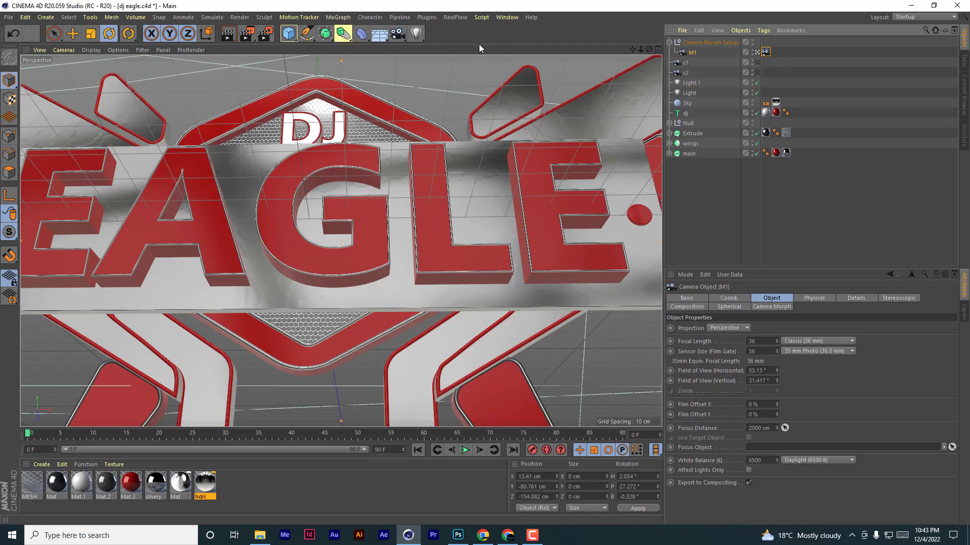
{"action": "left_click", "coordinate": [399, 36]}
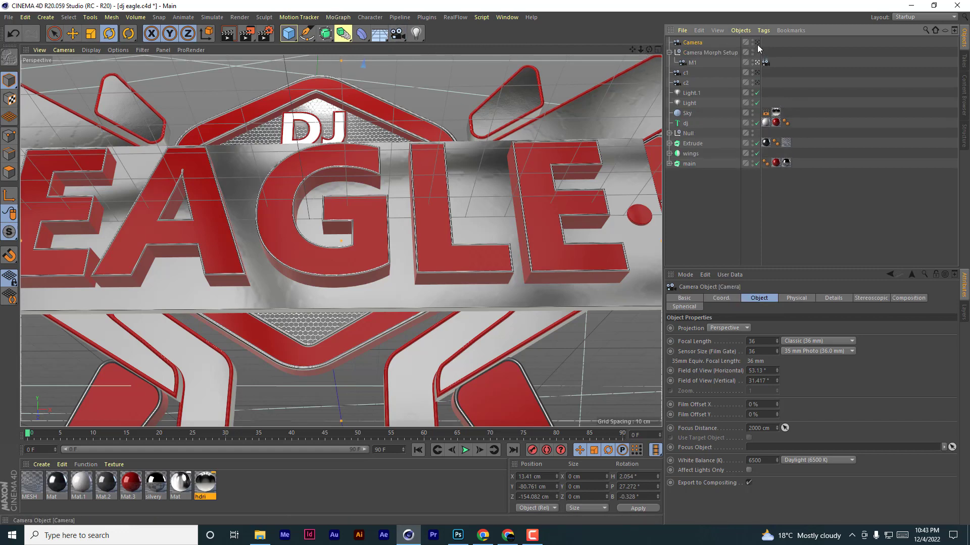
{"action": "double_click", "coordinate": [694, 43]}
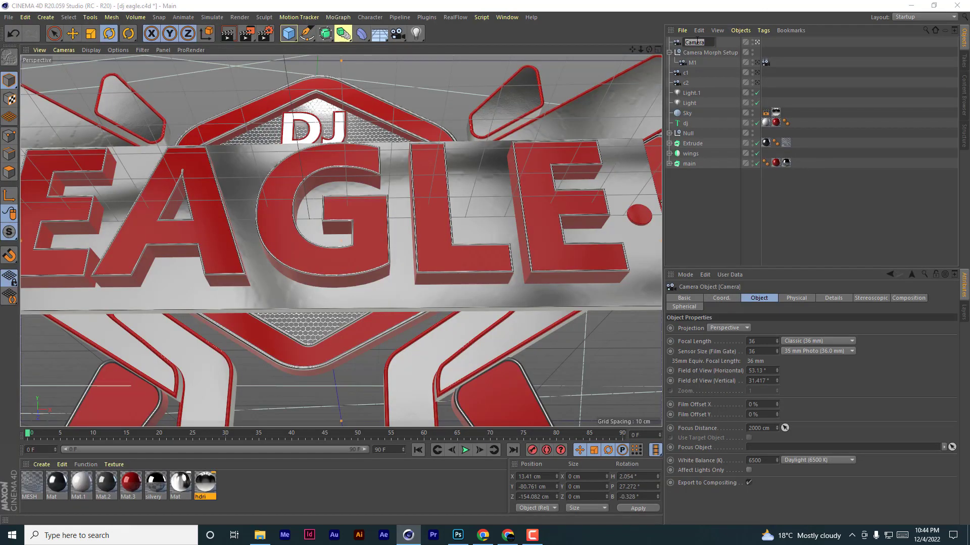
{"action": "type", "text": "c3"}
{"action": "key", "text": "Return"}
{"action": "left_click_drag", "start_coordinate": [651, 53], "coordinate": [662, 142]}
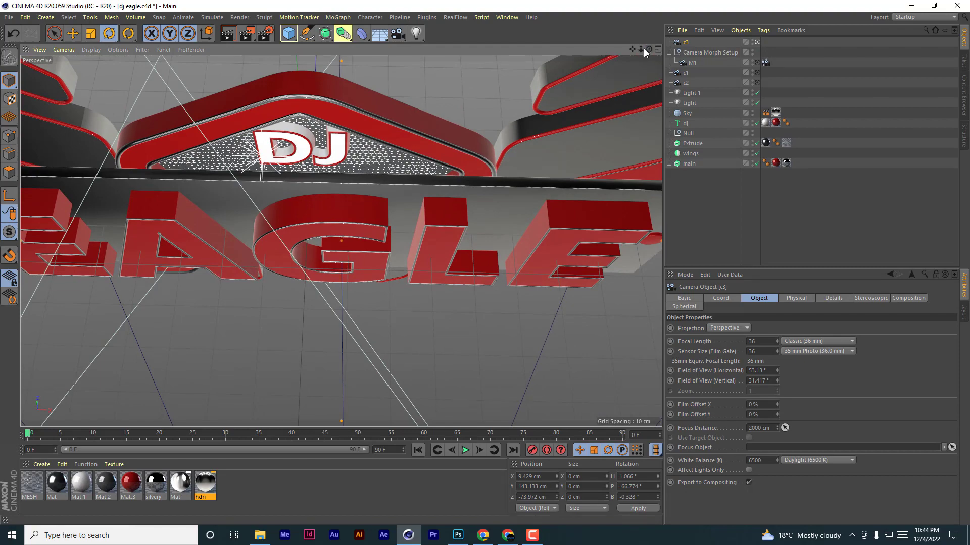
{"action": "left_click_drag", "start_coordinate": [632, 47], "coordinate": [630, 106]}
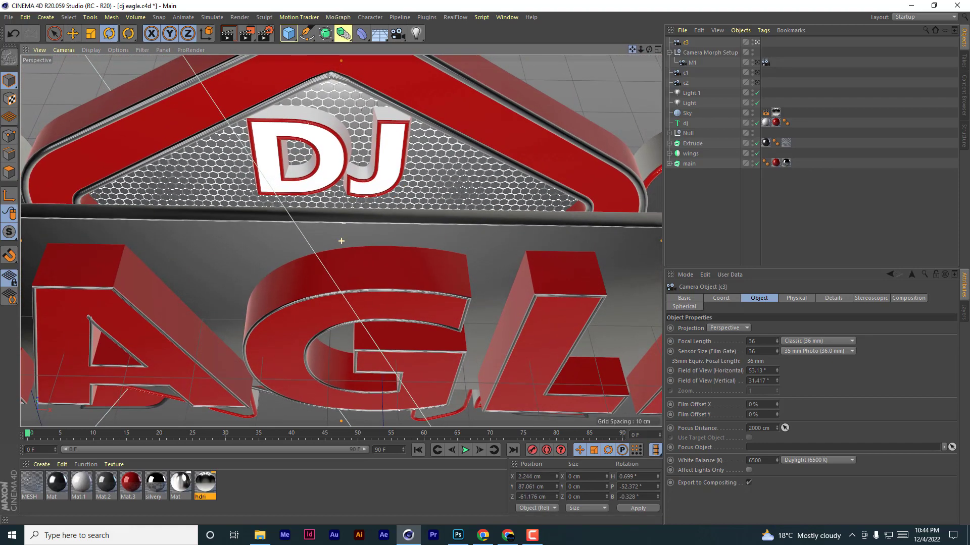
{"action": "left_click_drag", "start_coordinate": [649, 50], "coordinate": [650, 44]}
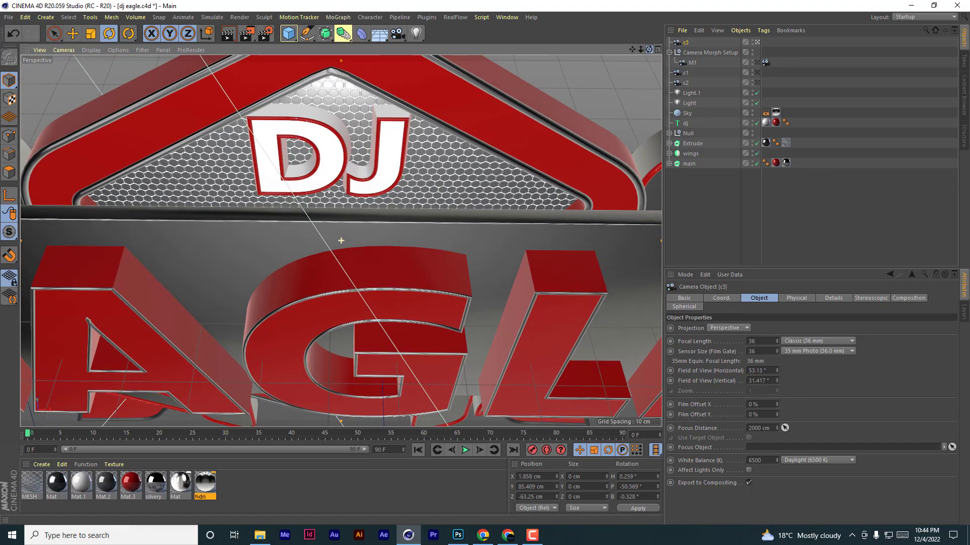
- Duplicate camera c3, rename the copy c3 and orbit it to a close-up from below on the letter G
{"action": "left_click_drag", "start_coordinate": [685, 45], "coordinate": [686, 47], "text": "ctrl"}
{"action": "double_click", "coordinate": [689, 52]}
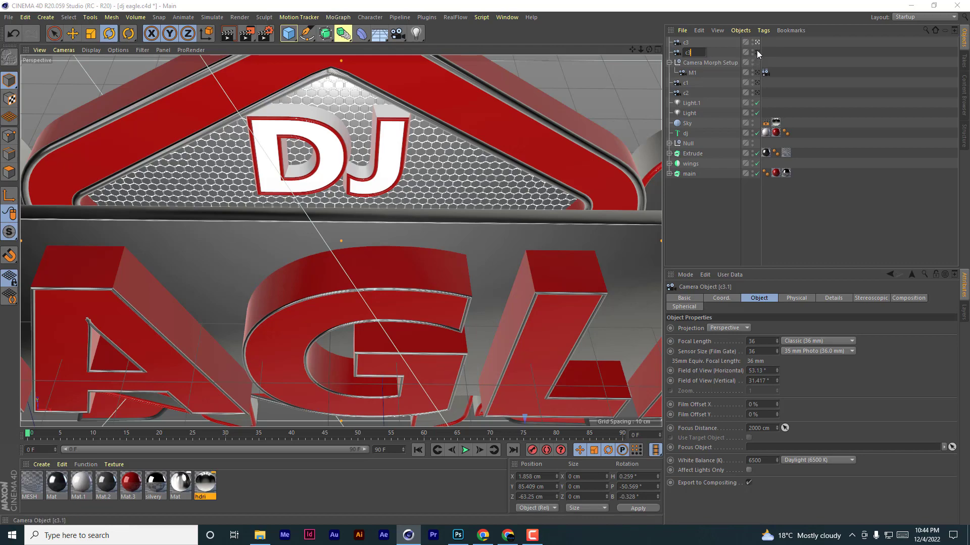
{"action": "key", "text": "Return"}
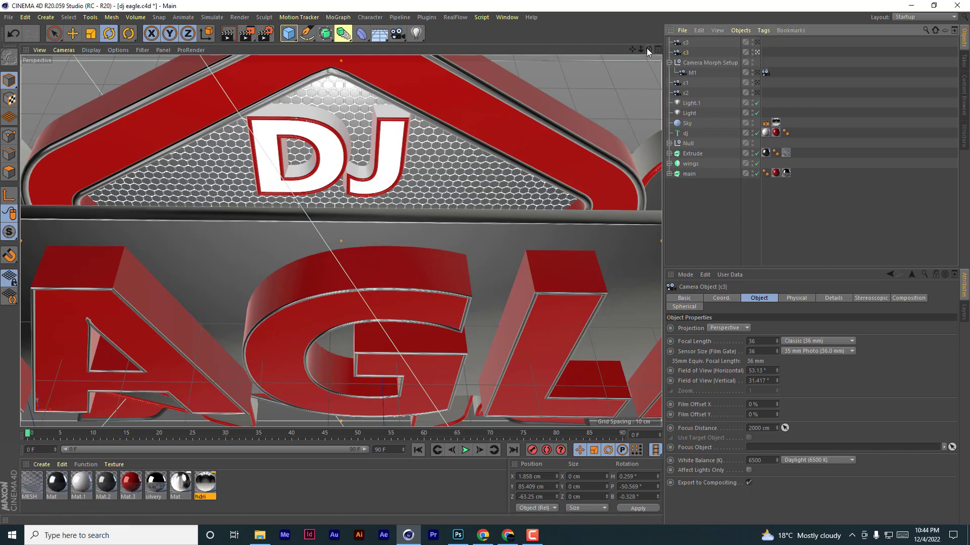
{"action": "left_click_drag", "start_coordinate": [648, 49], "coordinate": [651, 68]}
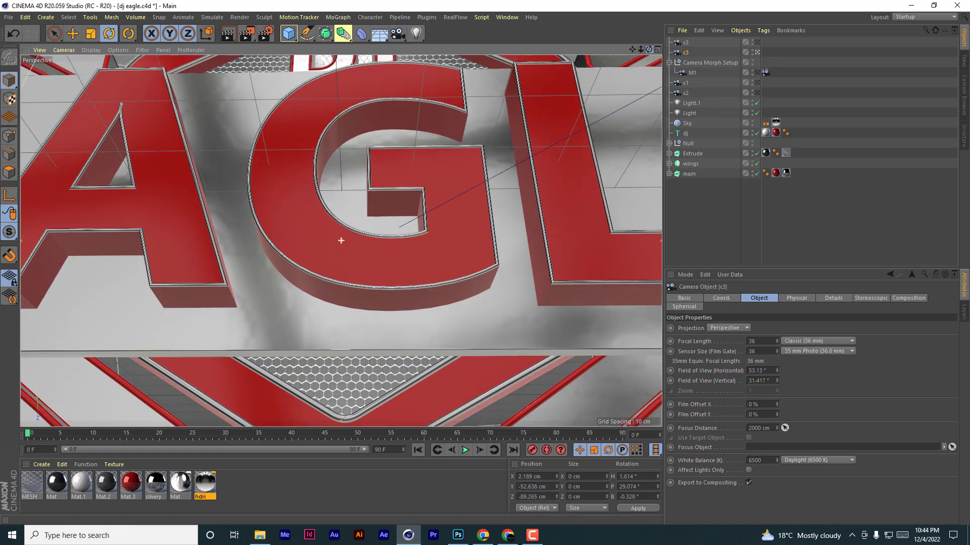
- Create a Camera Morph from the two c3 cameras and rename its morph camera M2
{"action": "left_click", "coordinate": [690, 42], "text": "ctrl"}
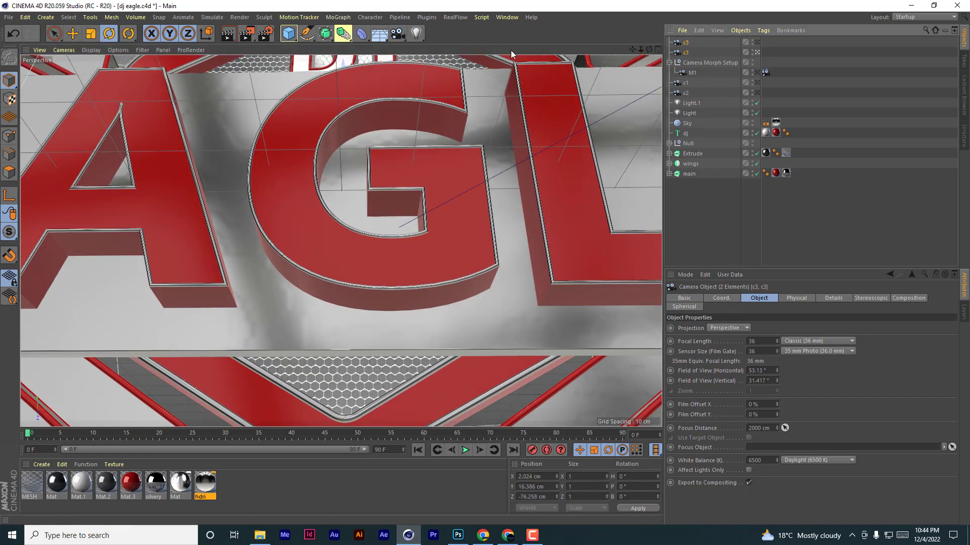
{"action": "left_click_drag", "start_coordinate": [402, 35], "coordinate": [451, 119]}
{"action": "double_click", "coordinate": [712, 53]}
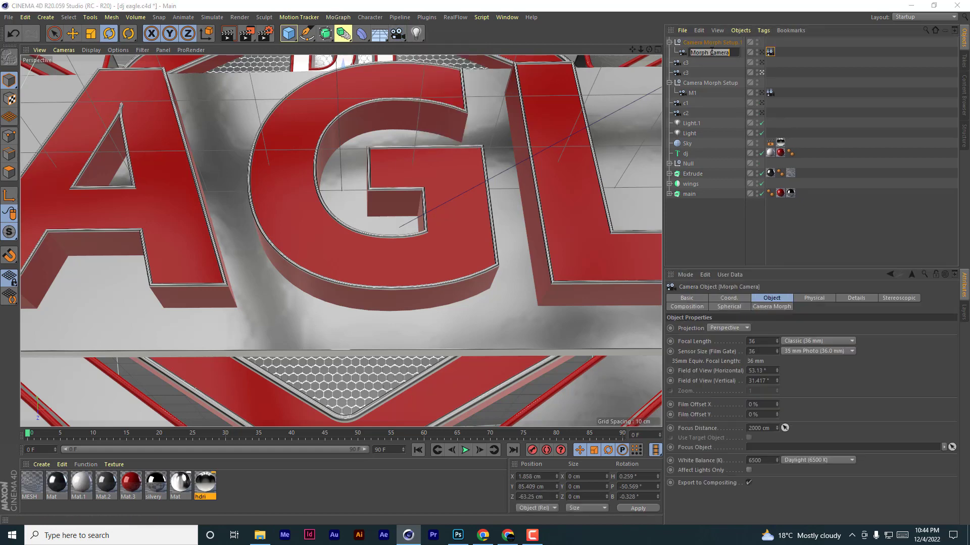
{"action": "type", "text": "m"}
{"action": "key", "text": "Return"}
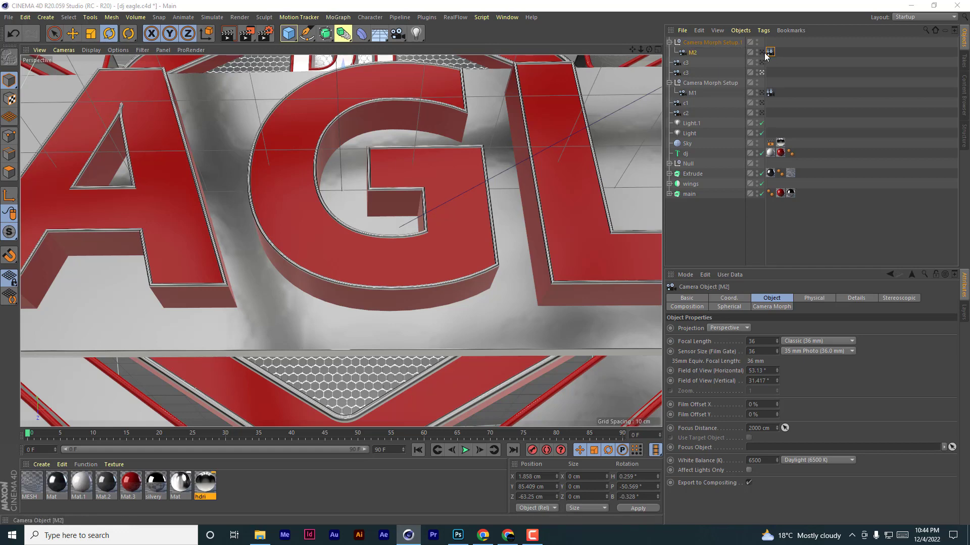
- Look through camera M2 and preview its move by raising the Camera Morph blend to 100%
{"action": "left_click", "coordinate": [762, 52]}
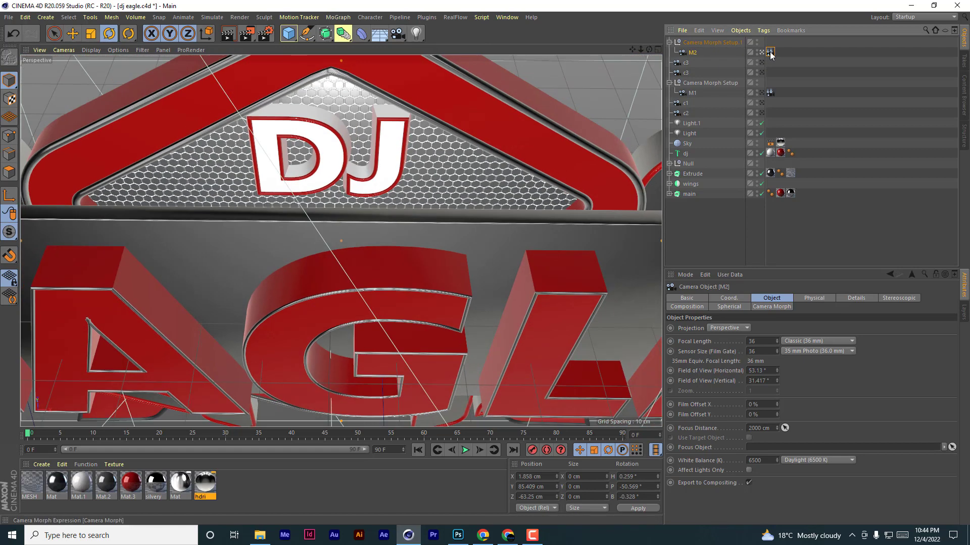
{"action": "left_click", "coordinate": [770, 52]}
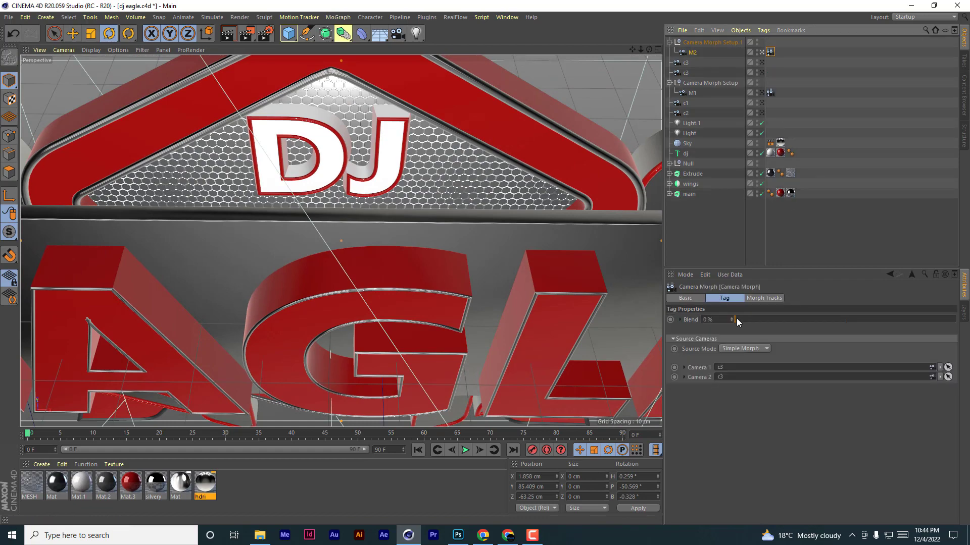
{"action": "left_click_drag", "start_coordinate": [736, 319], "coordinate": [957, 327]}
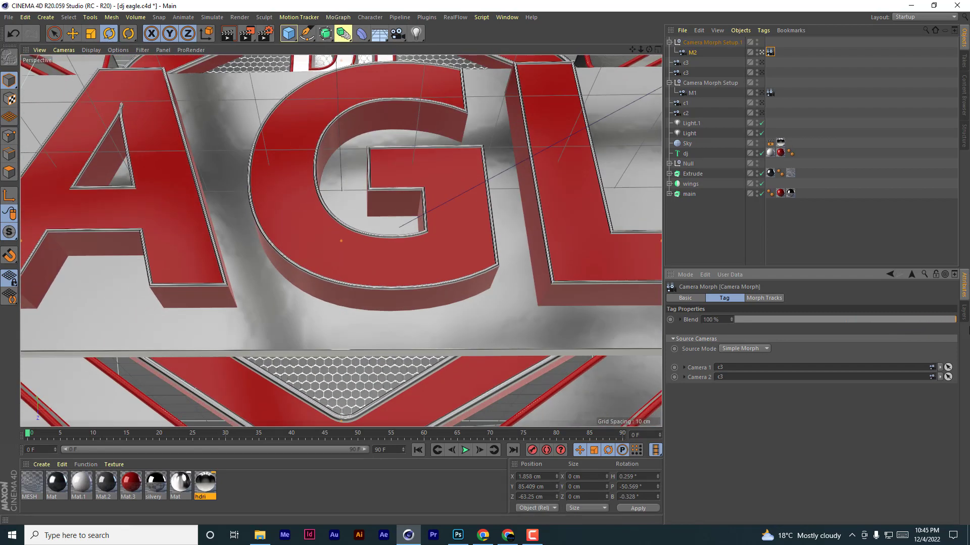
- Rename the second c3 camera as c4 and pull its view back to show more of the EAGLE text
{"action": "left_click", "coordinate": [686, 63]}
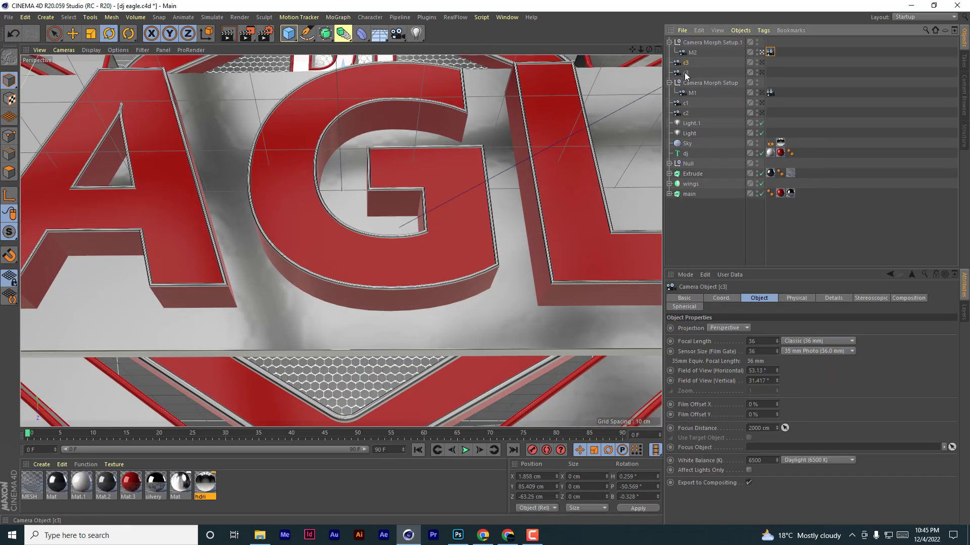
{"action": "double_click", "coordinate": [686, 73]}
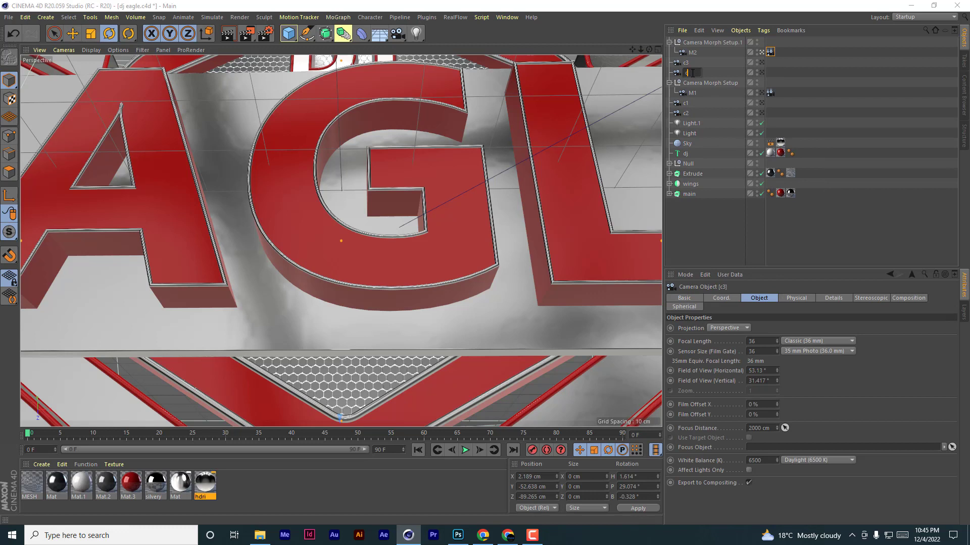
{"action": "type", "text": "4"}
{"action": "key", "text": "Return"}
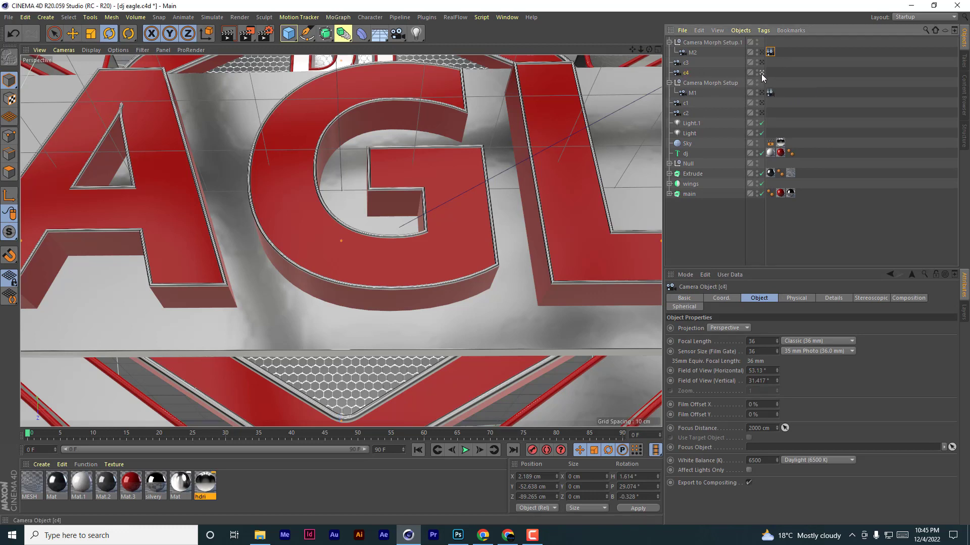
{"action": "left_click_drag", "start_coordinate": [641, 50], "coordinate": [621, 50]}
- Set M2's Camera Morph blend to 0% and save the project
{"action": "left_click", "coordinate": [769, 52]}
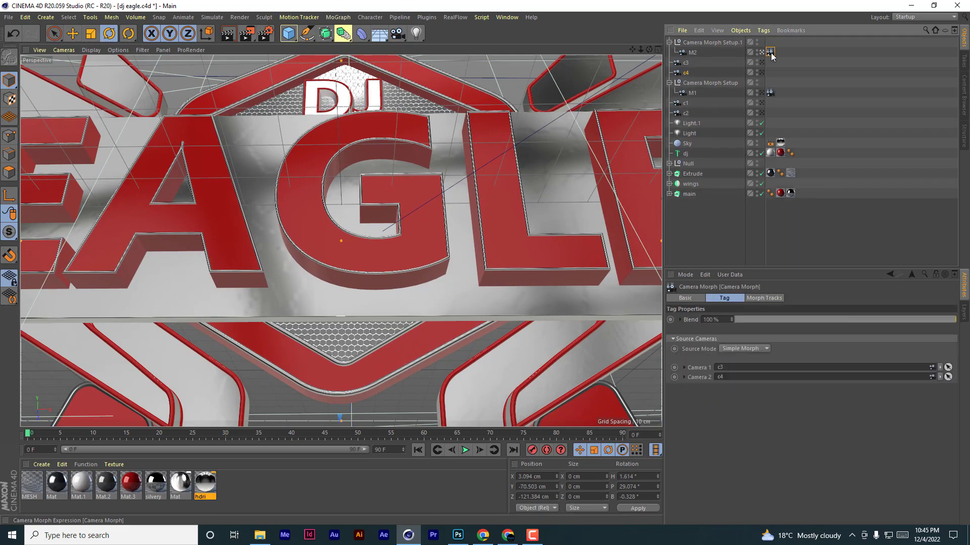
{"action": "left_click_drag", "start_coordinate": [735, 320], "coordinate": [694, 347]}
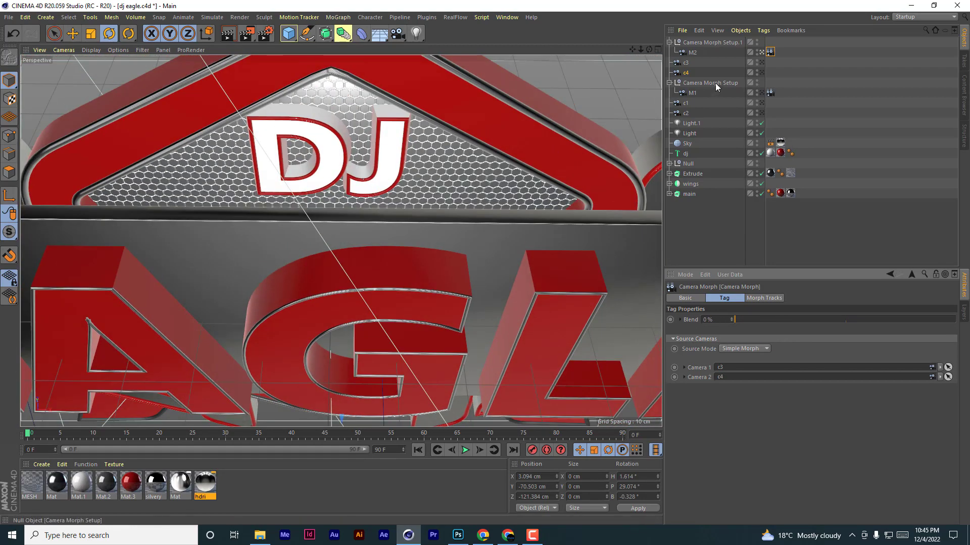
{"action": "left_click", "coordinate": [8, 17]}
{"action": "left_click", "coordinate": [24, 101]}
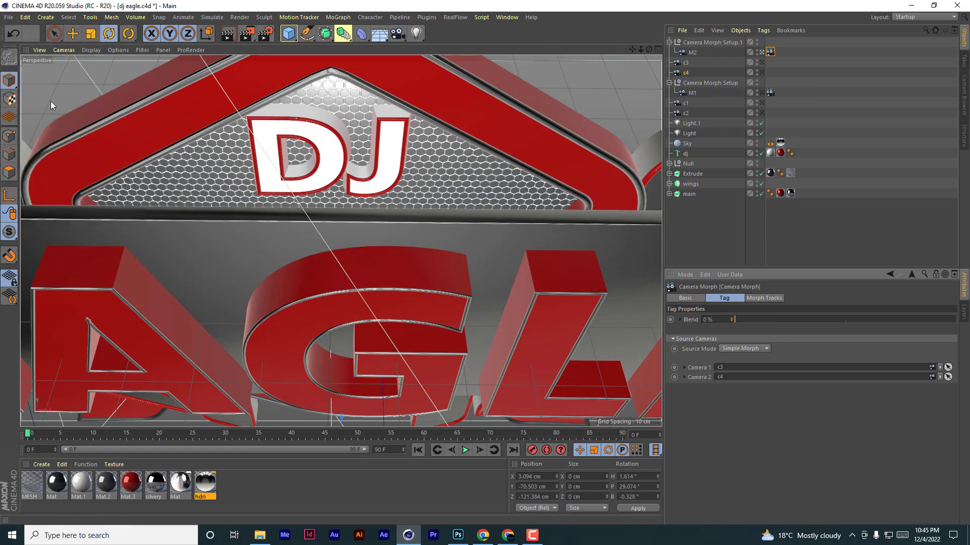
- Add a new camera and set M2's Camera Morph blend to 100%
{"action": "left_click", "coordinate": [669, 43]}
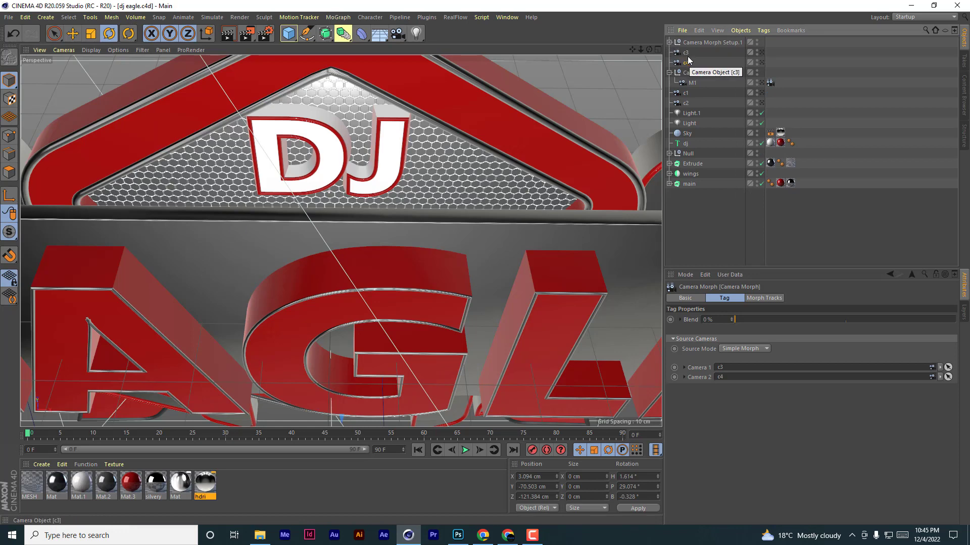
{"action": "left_click", "coordinate": [398, 33]}
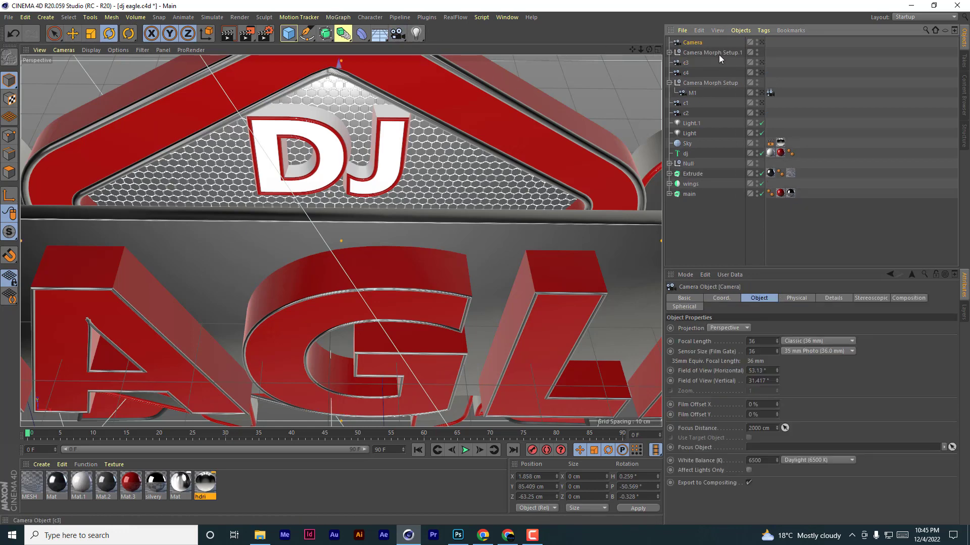
{"action": "left_click", "coordinate": [669, 53]}
{"action": "left_click", "coordinate": [770, 62]}
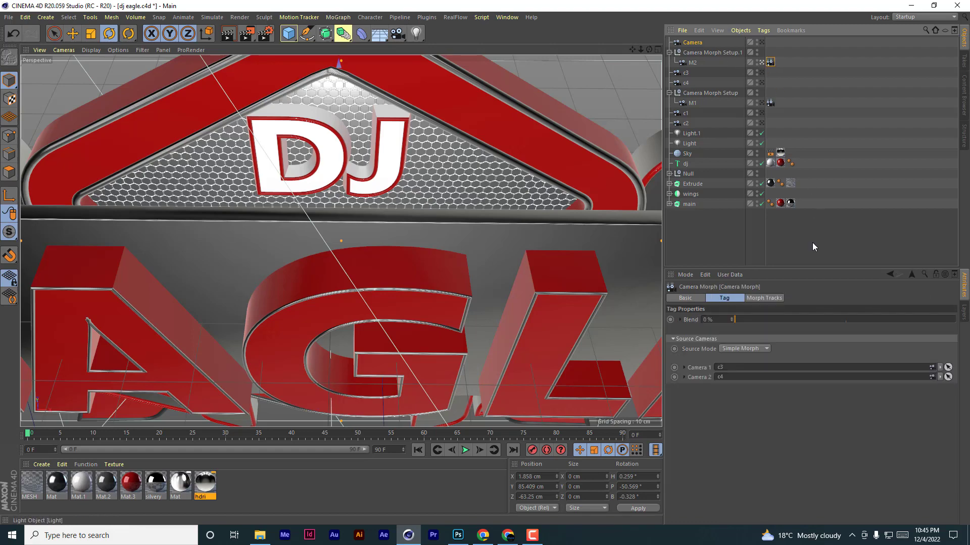
{"action": "left_click_drag", "start_coordinate": [744, 318], "coordinate": [957, 319]}
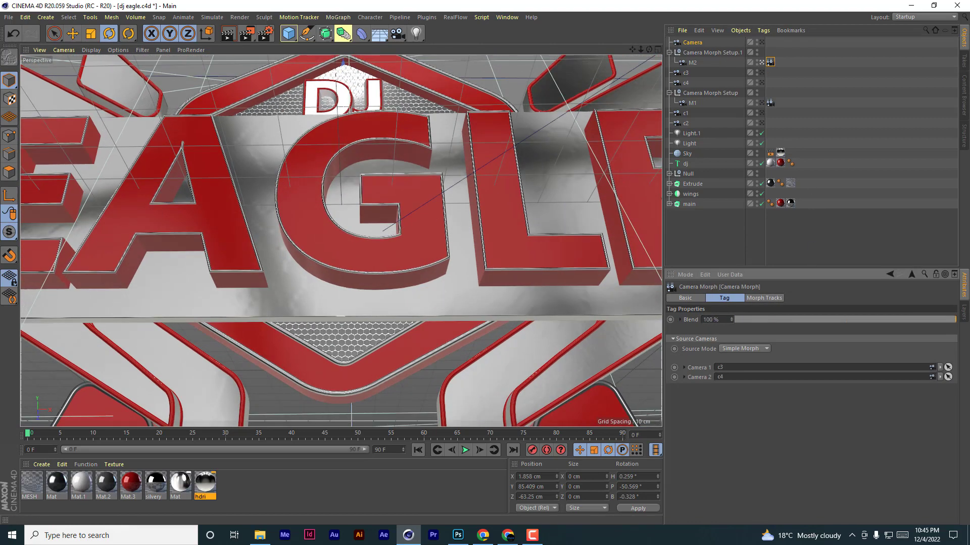
- Look through the newly added camera and delete it
{"action": "left_click", "coordinate": [761, 62]}
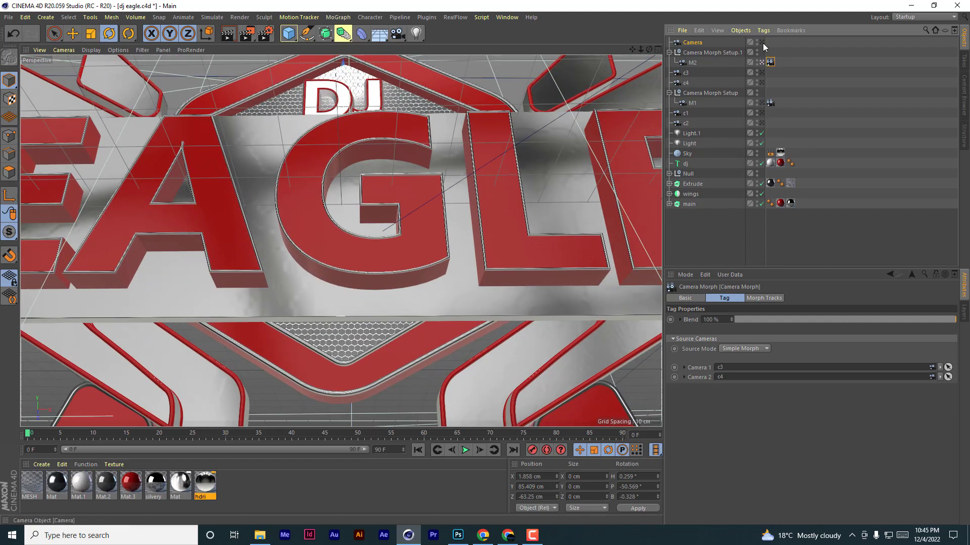
{"action": "left_click", "coordinate": [763, 43]}
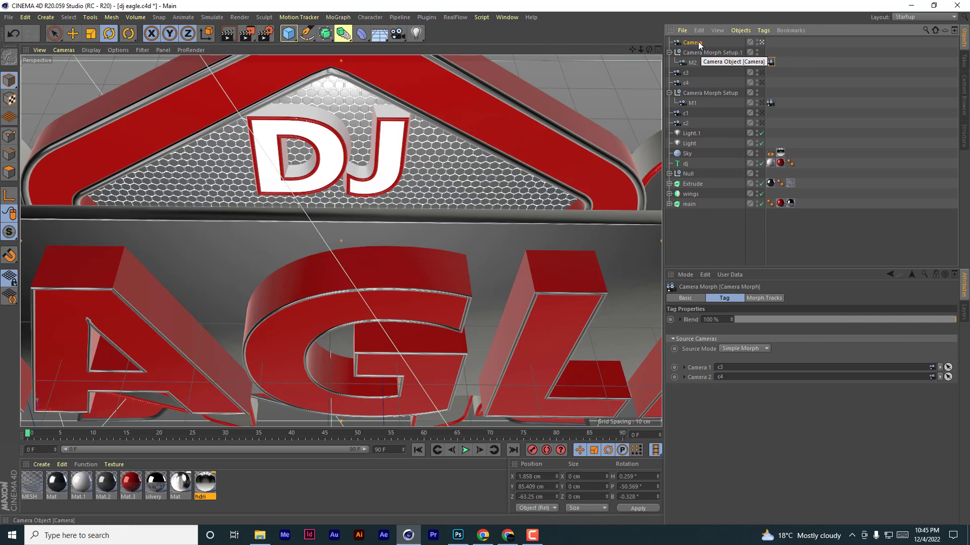
{"action": "left_click", "coordinate": [733, 43]}
{"action": "key", "text": "Delete"}
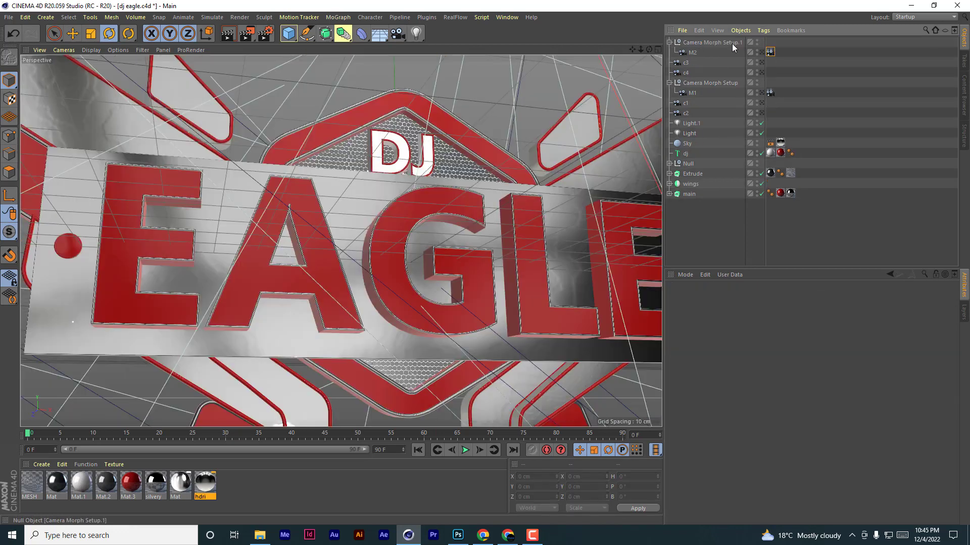
- Add a camera at M2's end view of the EAGLE text and rename it c5
{"action": "left_click", "coordinate": [762, 52]}
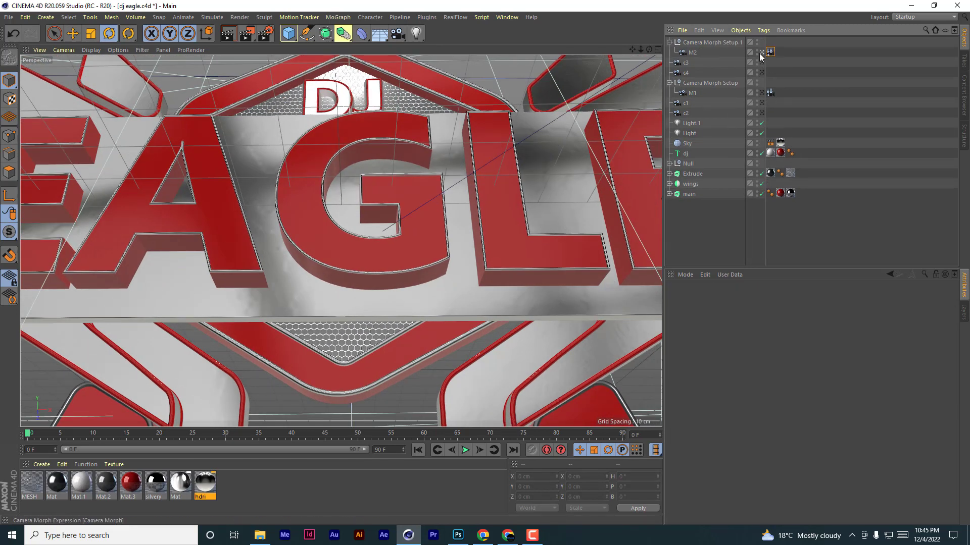
{"action": "left_click", "coordinate": [398, 33]}
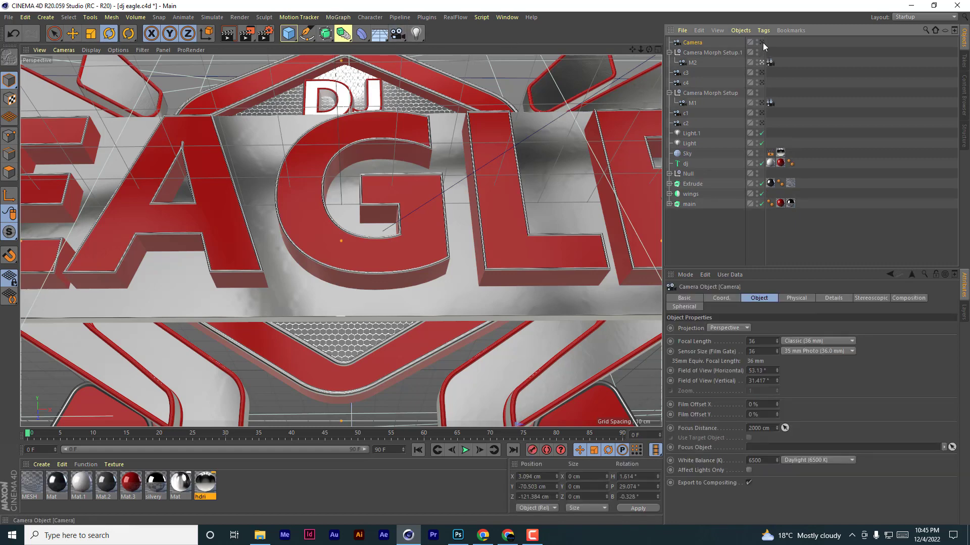
{"action": "double_click", "coordinate": [694, 43]}
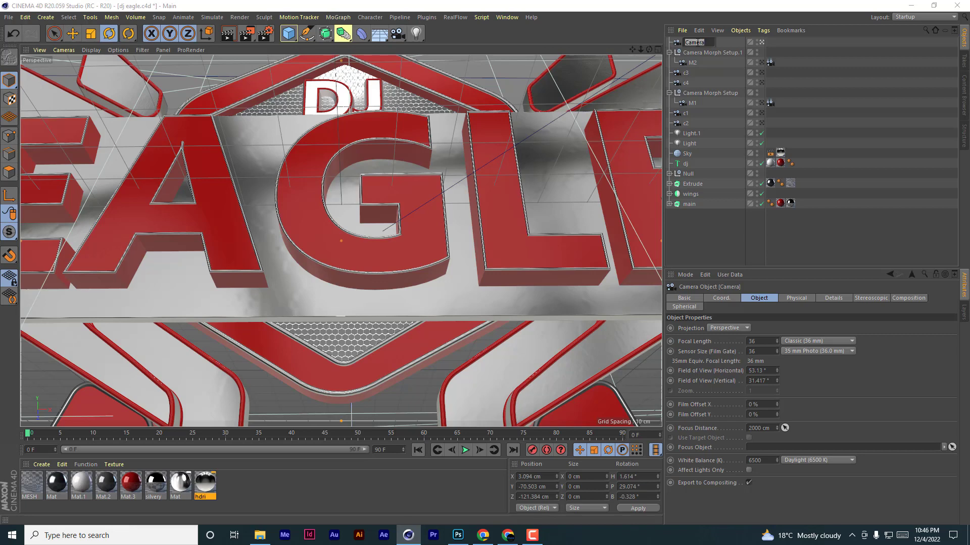
{"action": "type", "text": "c5"}
{"action": "key", "text": "Return"}
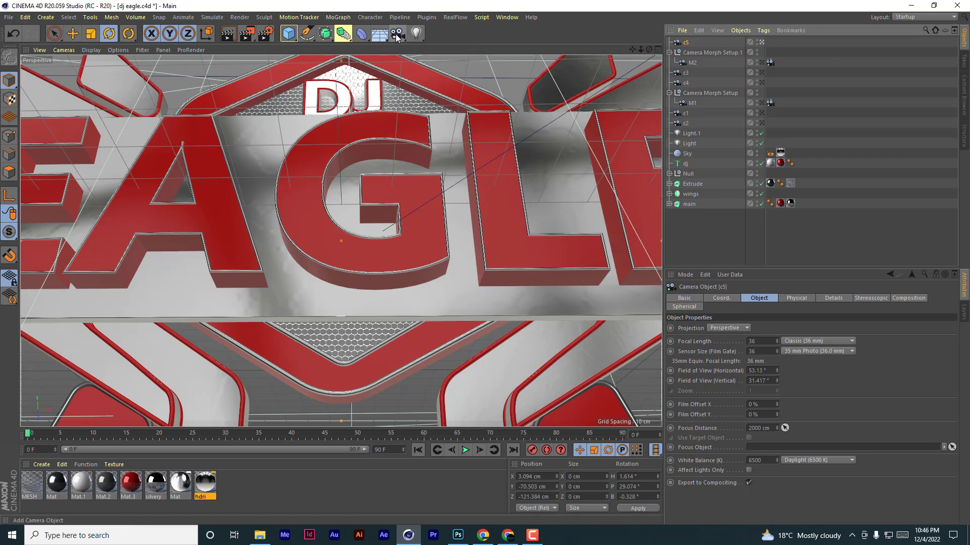
- Add another camera named final cam and pull it back and orbit it to frame the whole logo
{"action": "left_click_drag", "start_coordinate": [398, 37], "coordinate": [449, 51]}
{"action": "double_click", "coordinate": [692, 43]}
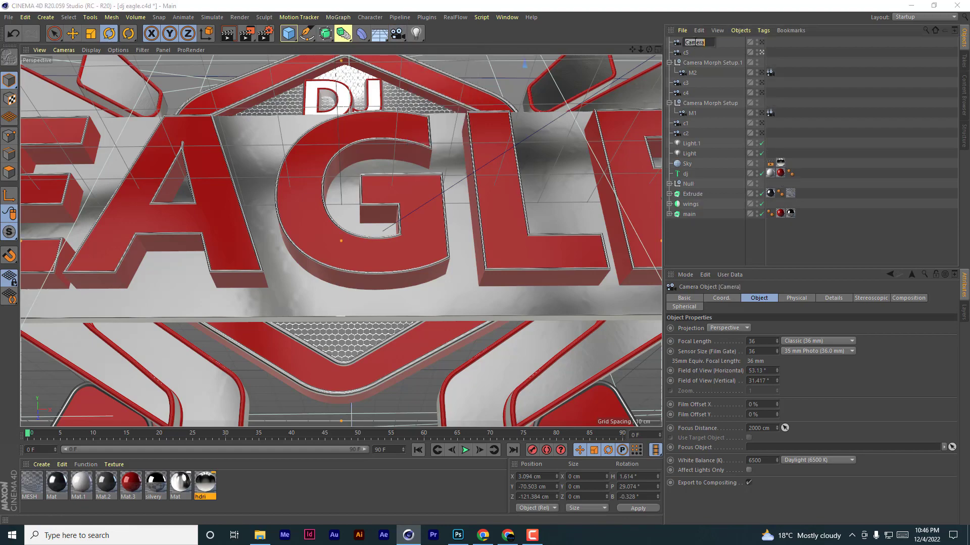
{"action": "type", "text": "final cam"}
{"action": "key", "text": "Return"}
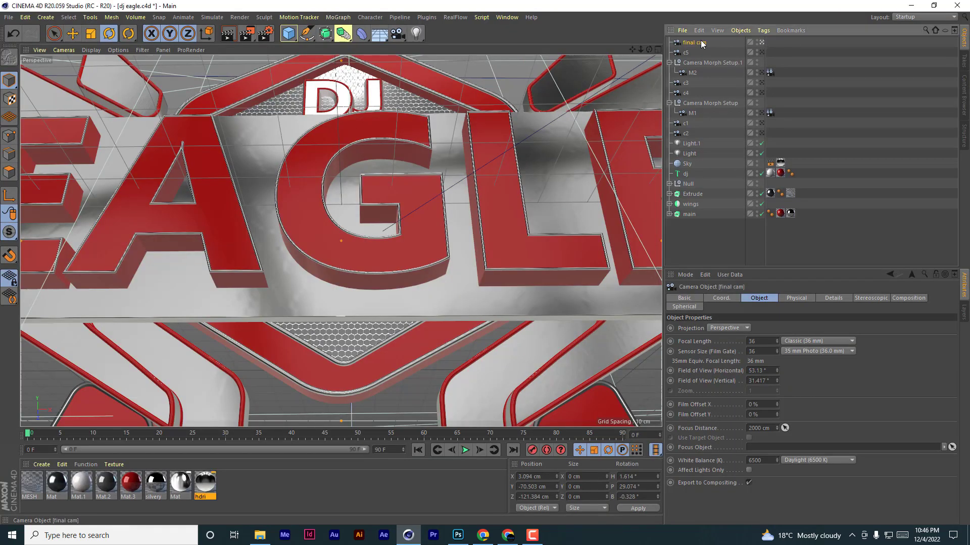
{"action": "left_click_drag", "start_coordinate": [641, 49], "coordinate": [570, 50]}
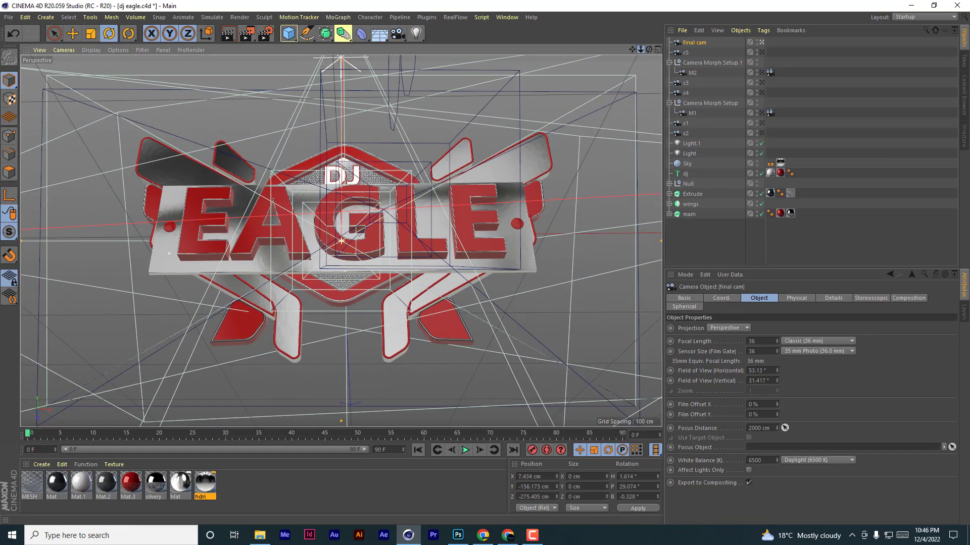
{"action": "left_click_drag", "start_coordinate": [650, 47], "coordinate": [646, 75]}
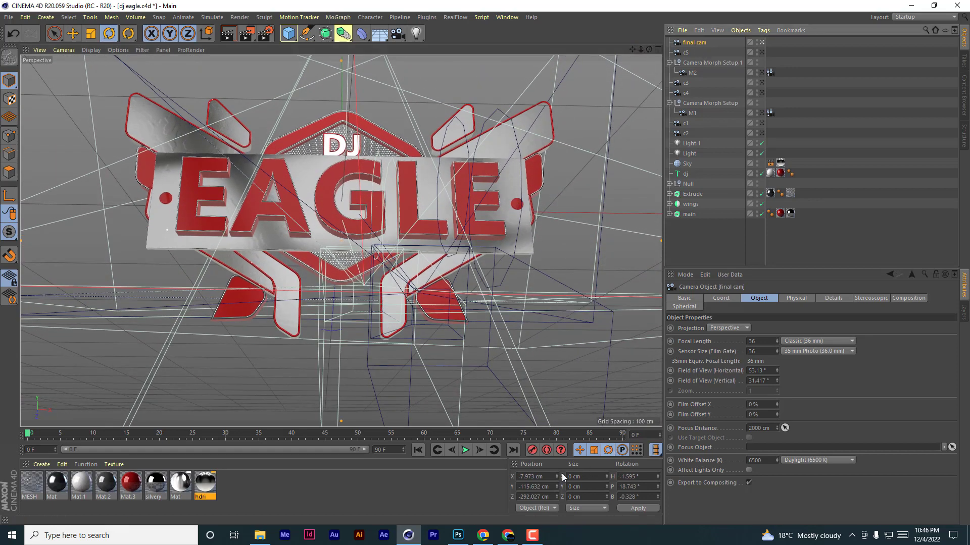
- Set final cam's H, P and B rotation to 0° and reframe it so the whole logo is centered
{"action": "double_click", "coordinate": [645, 476]}
{"action": "type", "text": "0"}
{"action": "key", "text": "Tab"}
{"action": "type", "text": "0"}
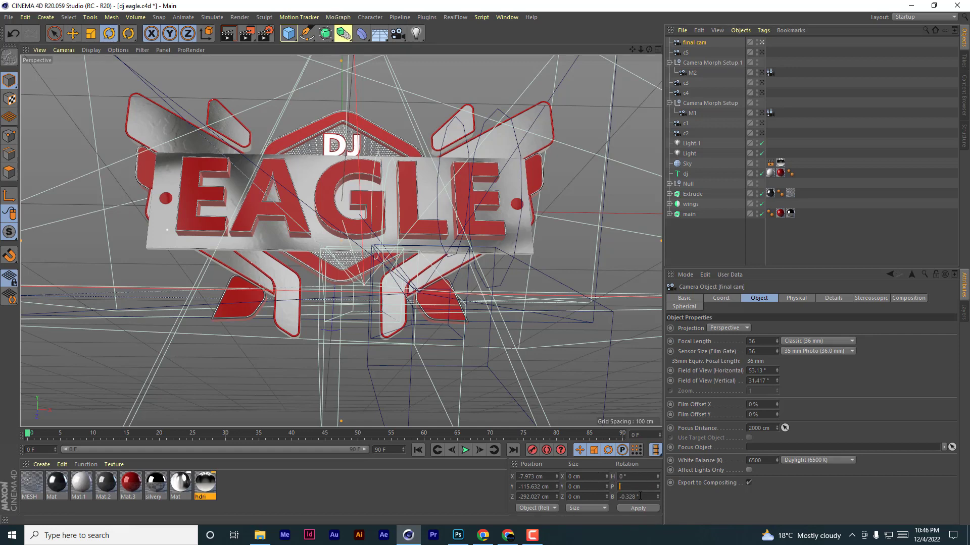
{"action": "key", "text": "Tab"}
{"action": "type", "text": "0"}
{"action": "left_click", "coordinate": [638, 508]}
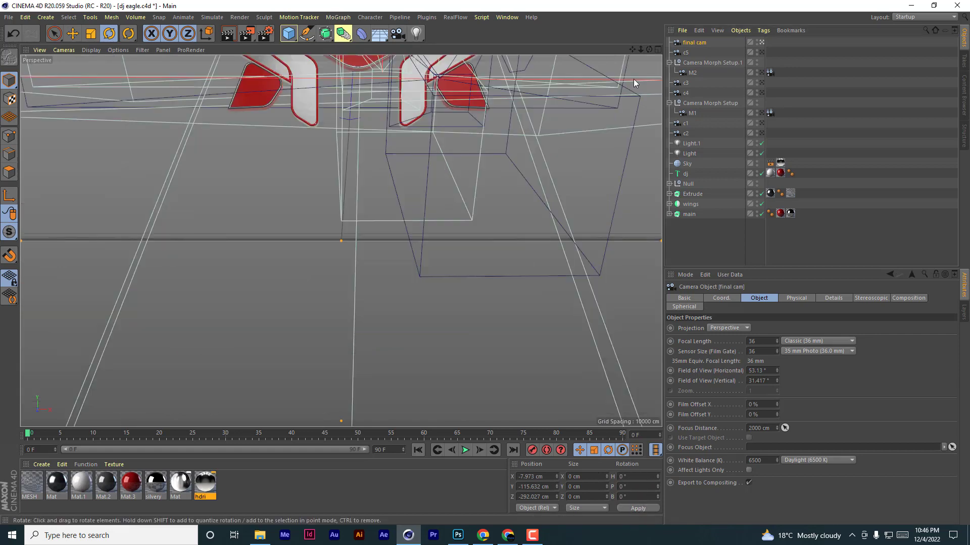
{"action": "left_click_drag", "start_coordinate": [635, 49], "coordinate": [647, 31]}
- Create a Camera Morph from final cam and c5 and rename its morph camera M_final
{"action": "left_click", "coordinate": [686, 52], "text": "ctrl"}
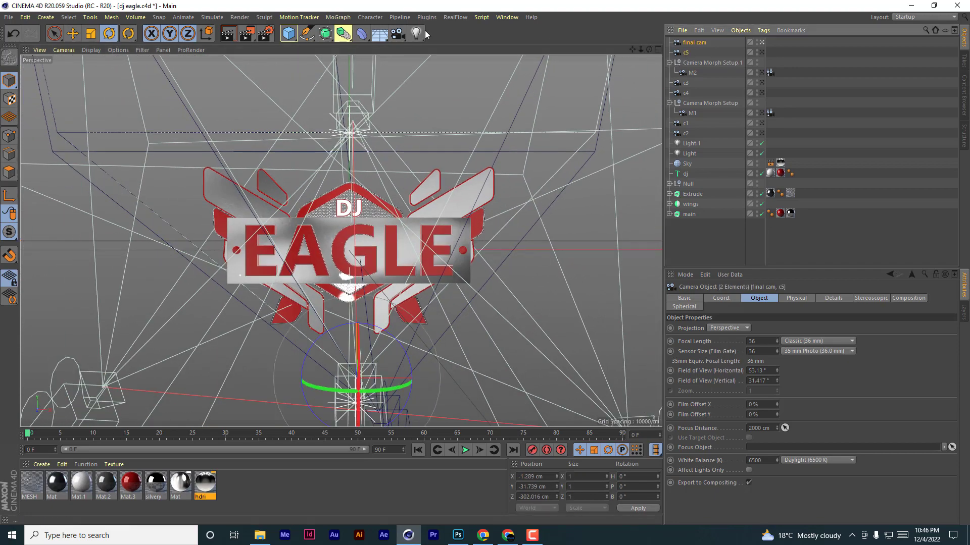
{"action": "left_click_drag", "start_coordinate": [397, 35], "coordinate": [441, 119]}
{"action": "double_click", "coordinate": [718, 53]}
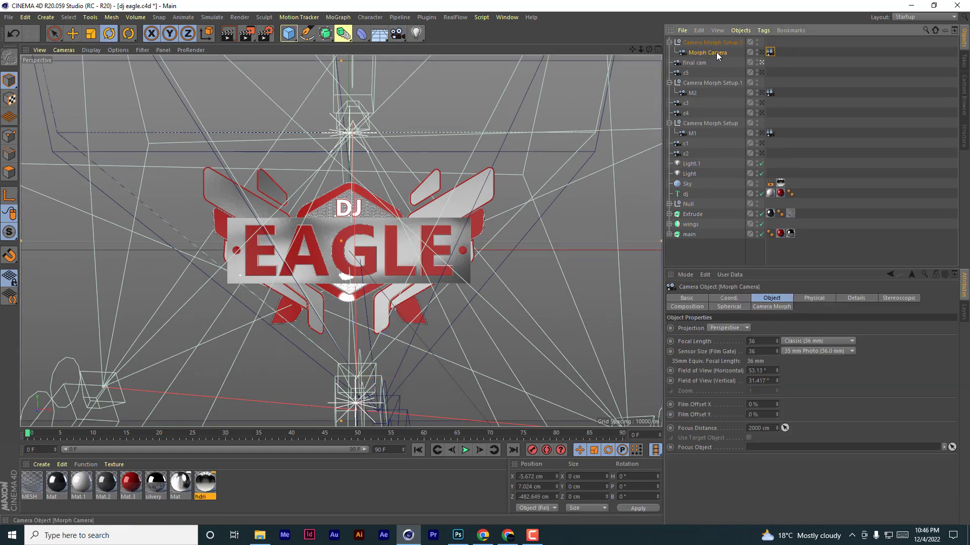
{"action": "type", "text": "M_final"}
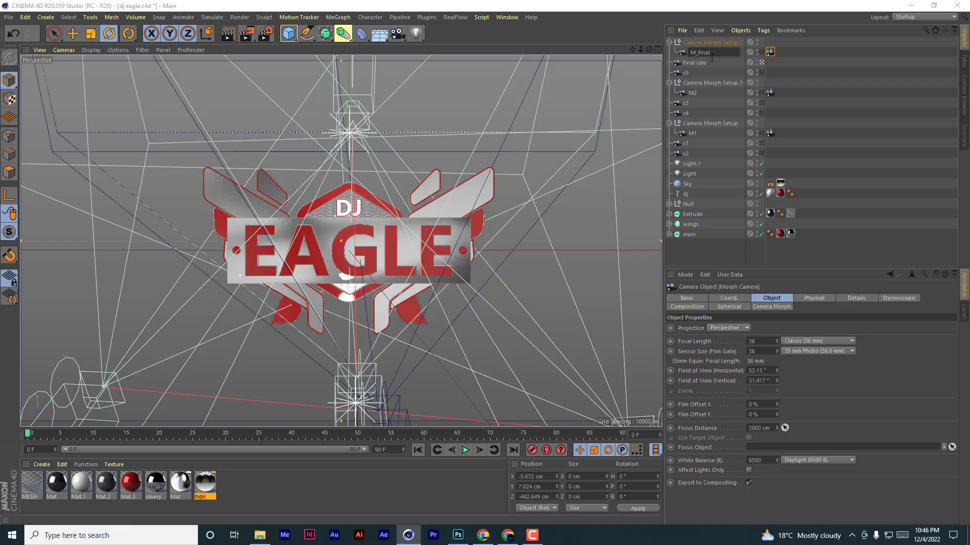
{"action": "key", "text": "Return"}
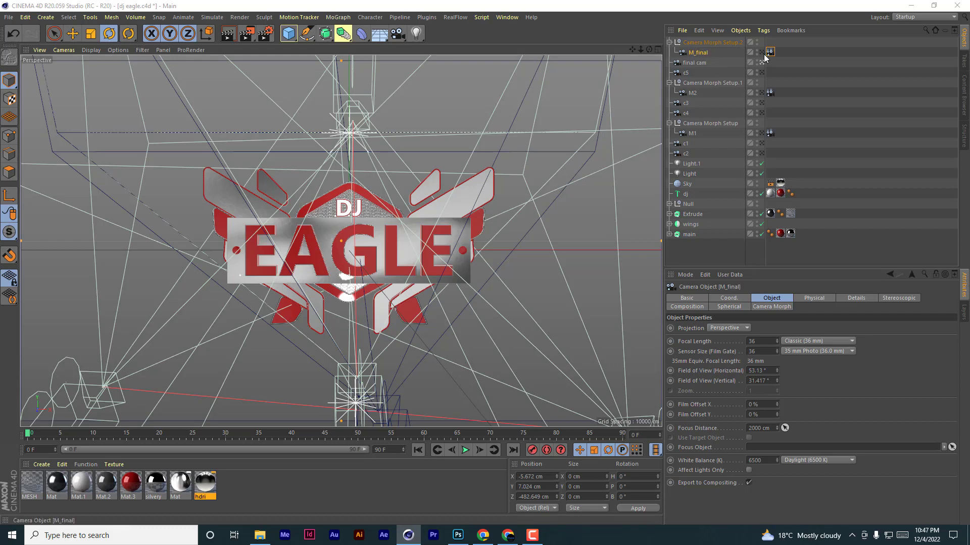
- Look through M_final and set its Camera Morph blend to 63.1%
{"action": "left_click", "coordinate": [769, 52]}
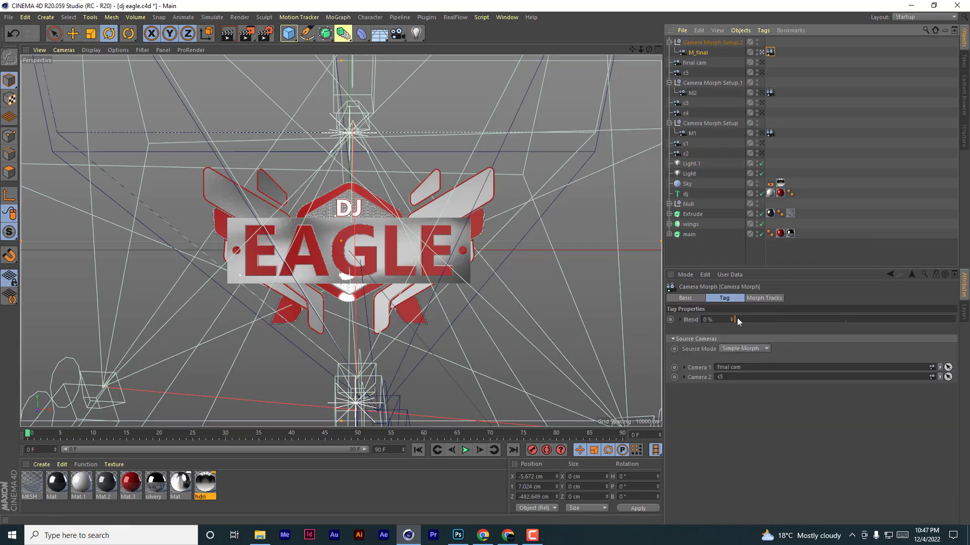
{"action": "left_click_drag", "start_coordinate": [737, 322], "coordinate": [875, 319]}
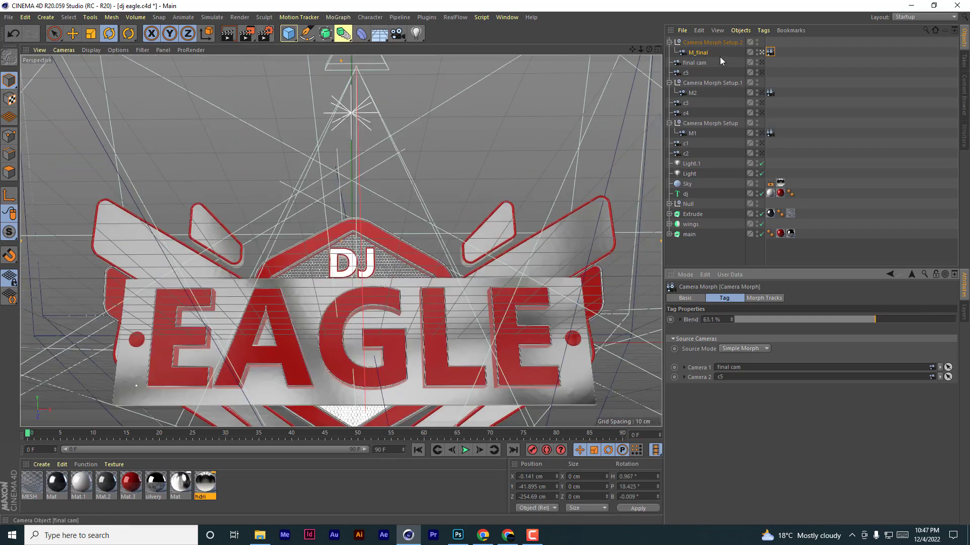
- Delete the Camera Morph setup containing M_final and compare the views of c5 and final cam
{"action": "left_click", "coordinate": [707, 43]}
{"action": "key", "text": "Delete"}
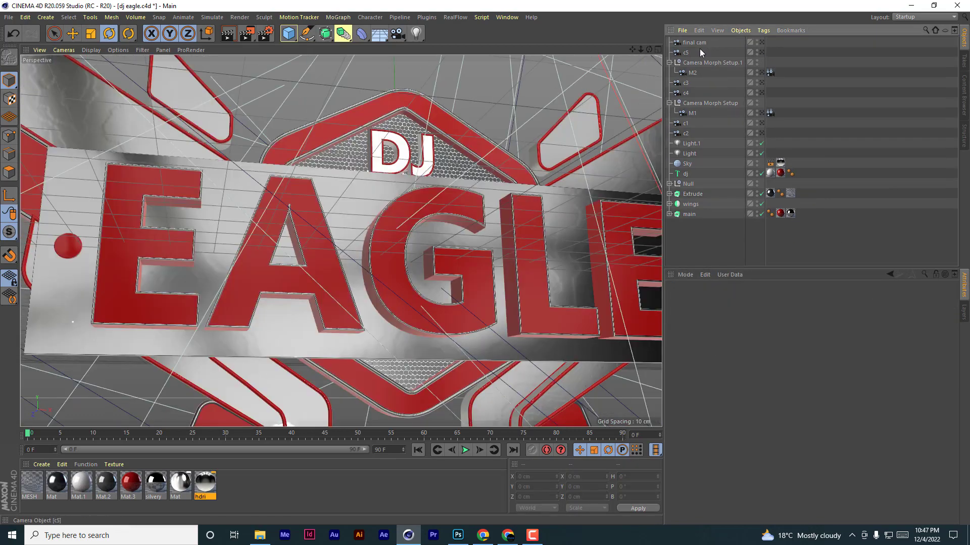
{"action": "left_click", "coordinate": [762, 52]}
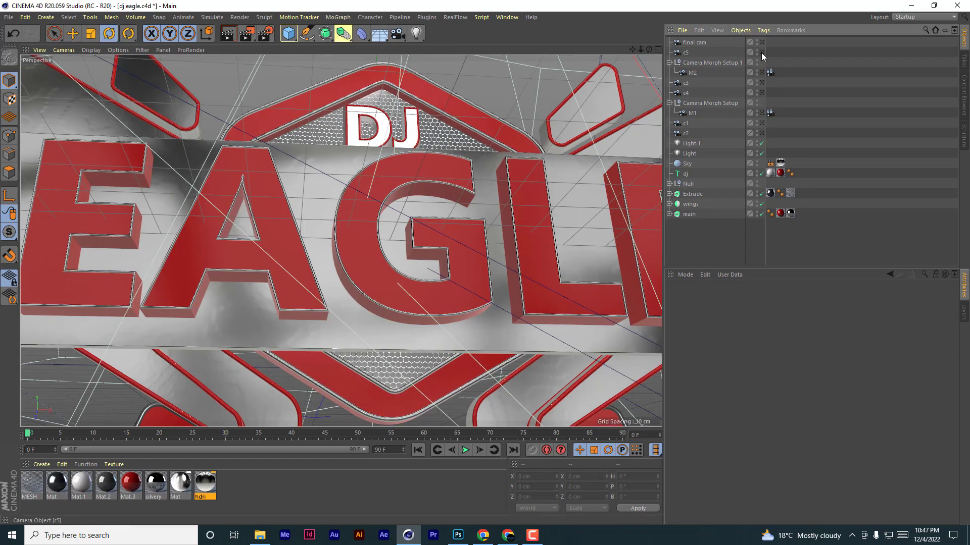
{"action": "left_click", "coordinate": [760, 43]}
{"action": "left_click", "coordinate": [760, 42]}
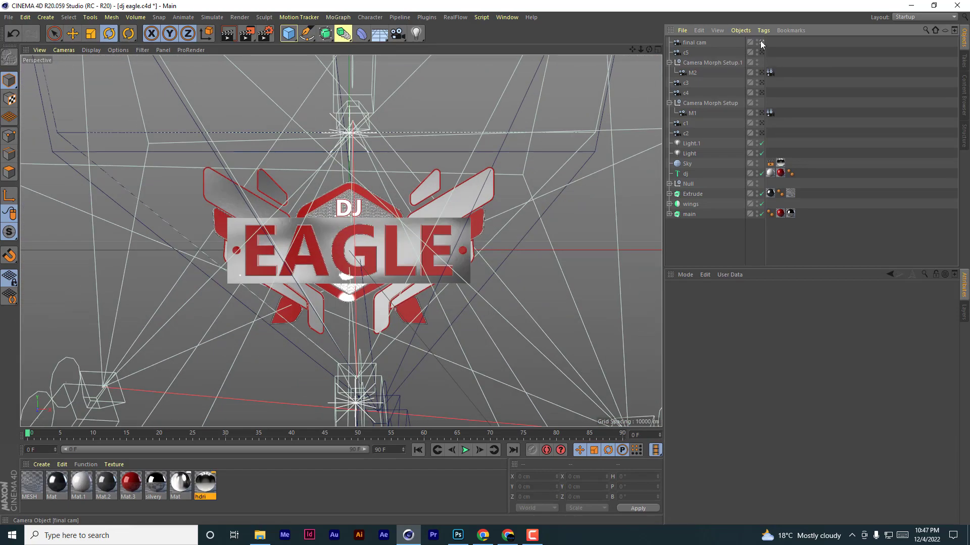
{"action": "left_click", "coordinate": [762, 53]}
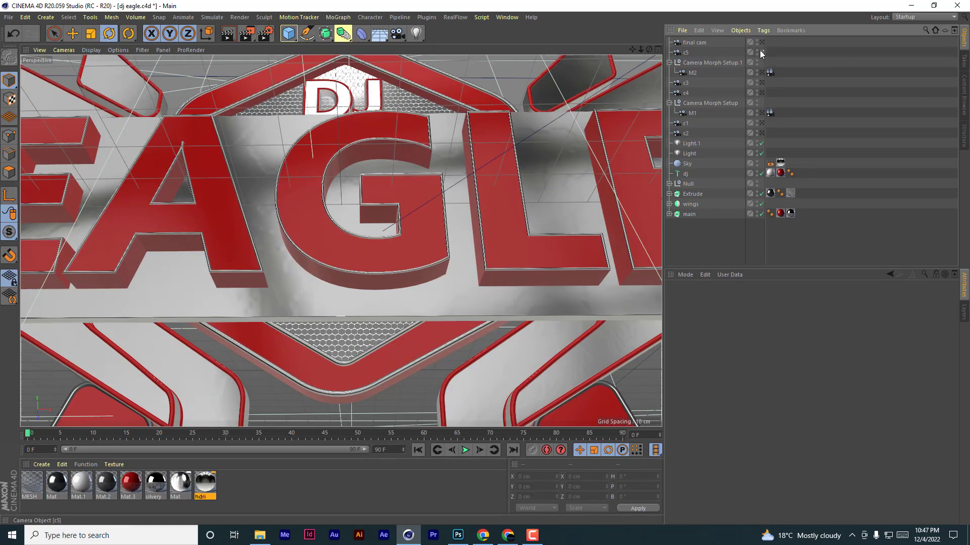
{"action": "left_click", "coordinate": [761, 43]}
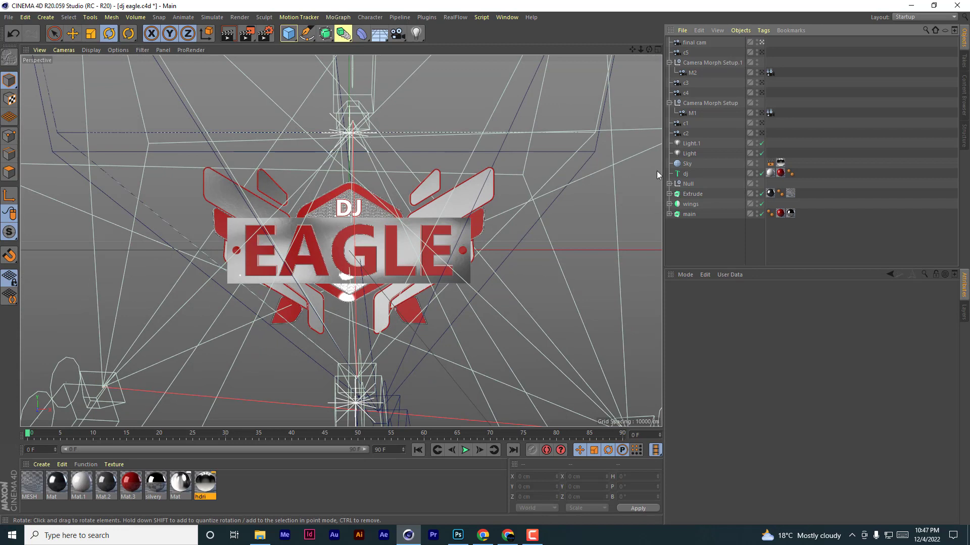
{"action": "left_click", "coordinate": [398, 36]}
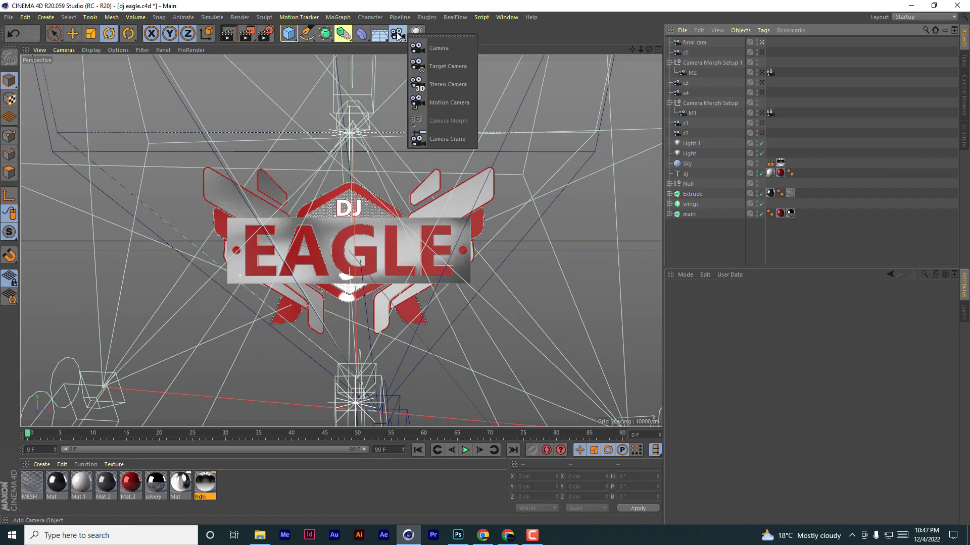
{"action": "left_click", "coordinate": [436, 48]}
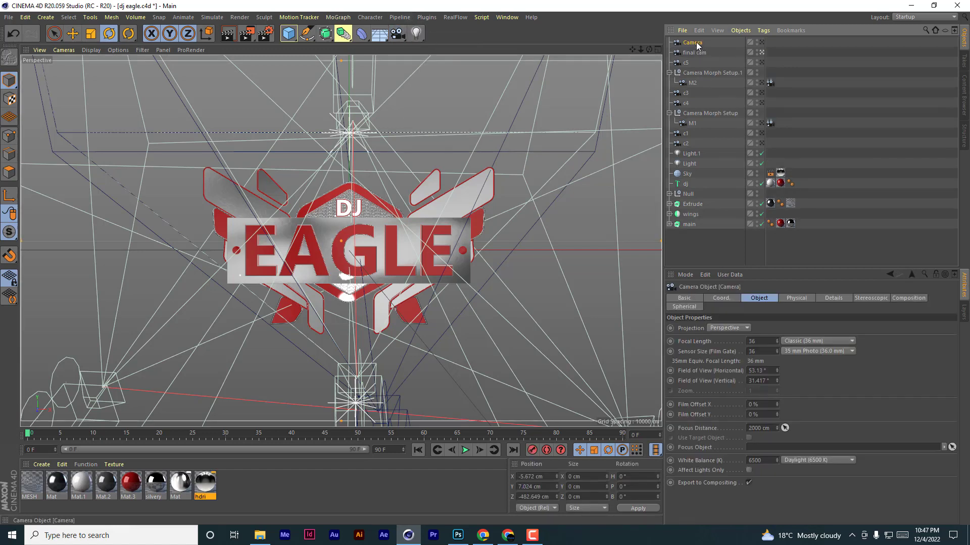
{"action": "key", "text": "Delete"}
- Duplicate camera c5 as c6 and pull c6 back until the whole EAGLE plate is in view
{"action": "left_click", "coordinate": [687, 52]}
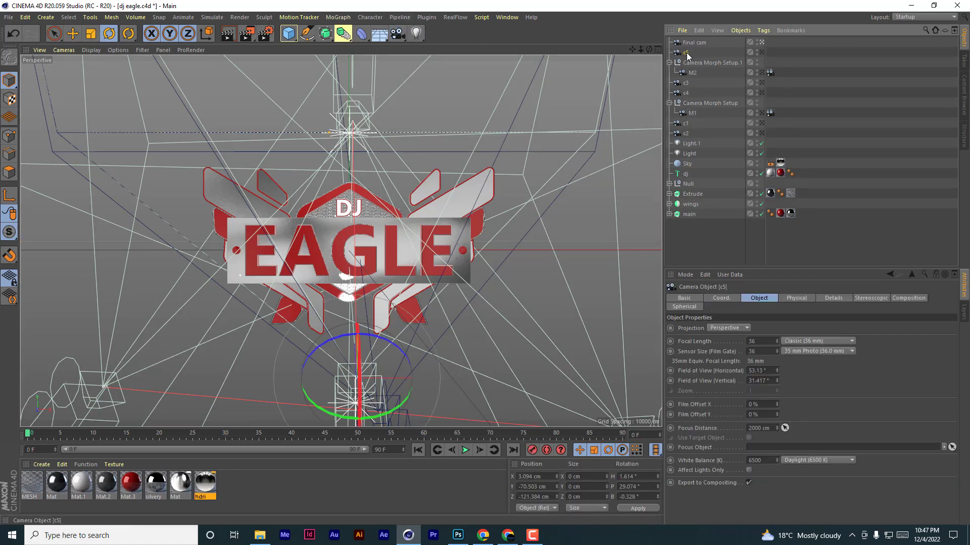
{"action": "left_click", "coordinate": [761, 53]}
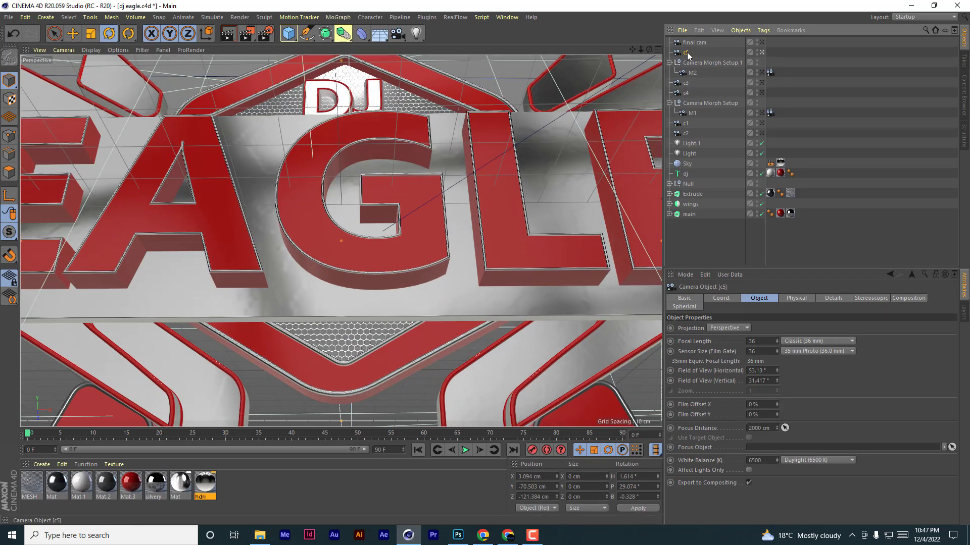
{"action": "left_click_drag", "start_coordinate": [686, 52], "coordinate": [689, 48], "text": "ctrl"}
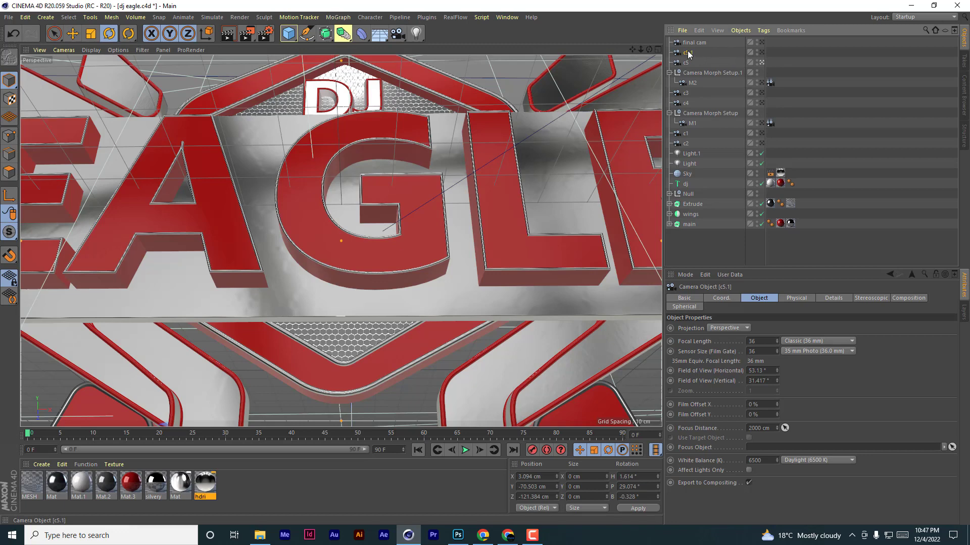
{"action": "double_click", "coordinate": [691, 53]}
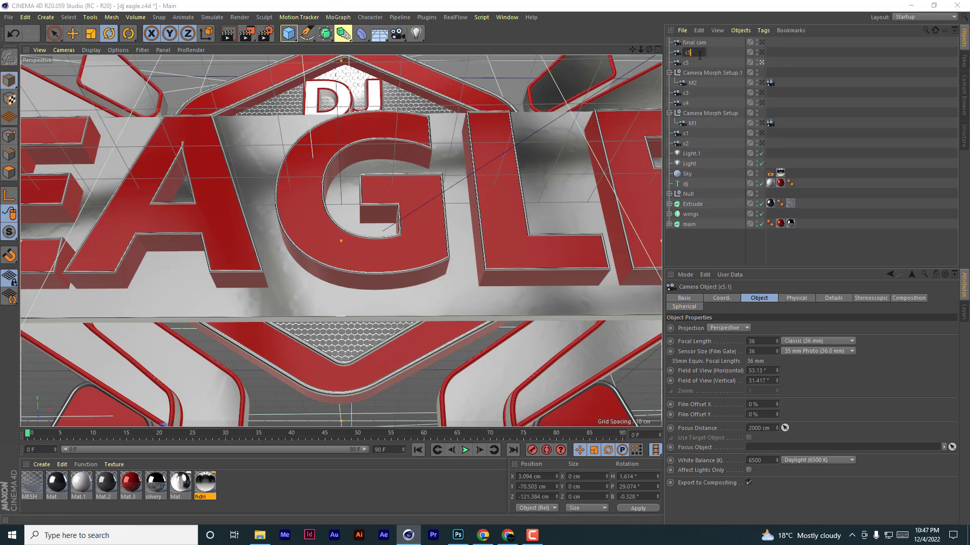
{"action": "type", "text": "c6"}
{"action": "key", "text": "Return"}
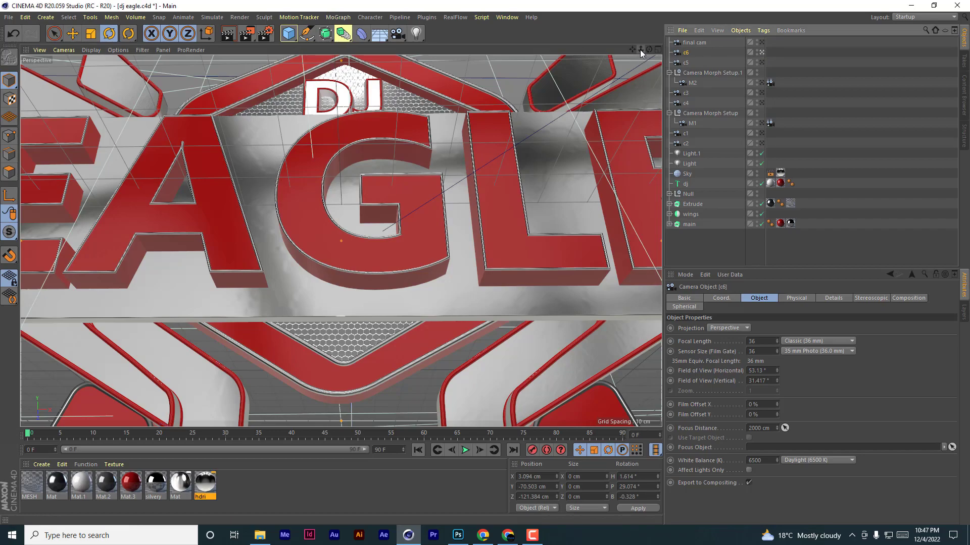
{"action": "left_click_drag", "start_coordinate": [640, 52], "coordinate": [630, 3]}
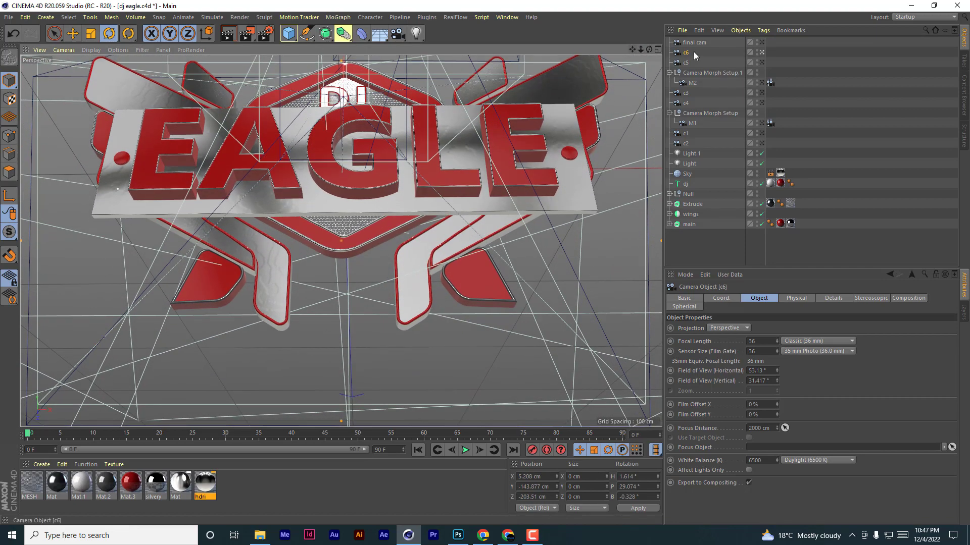
- Move c5 above c6 in the object list and create a Camera Morph from final cam, c5 and c6
{"action": "left_click", "coordinate": [694, 45]}
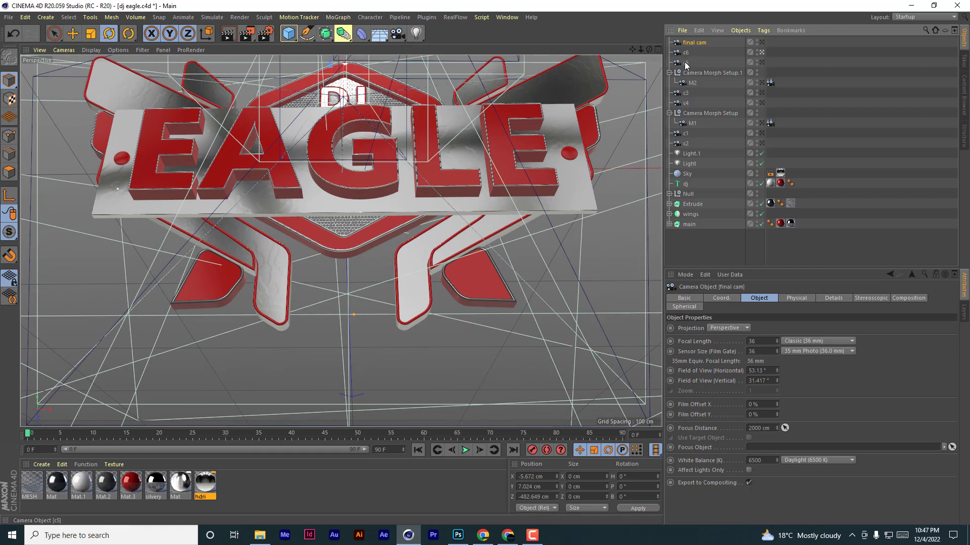
{"action": "left_click", "coordinate": [686, 62], "text": "shift"}
{"action": "left_click", "coordinate": [686, 64]}
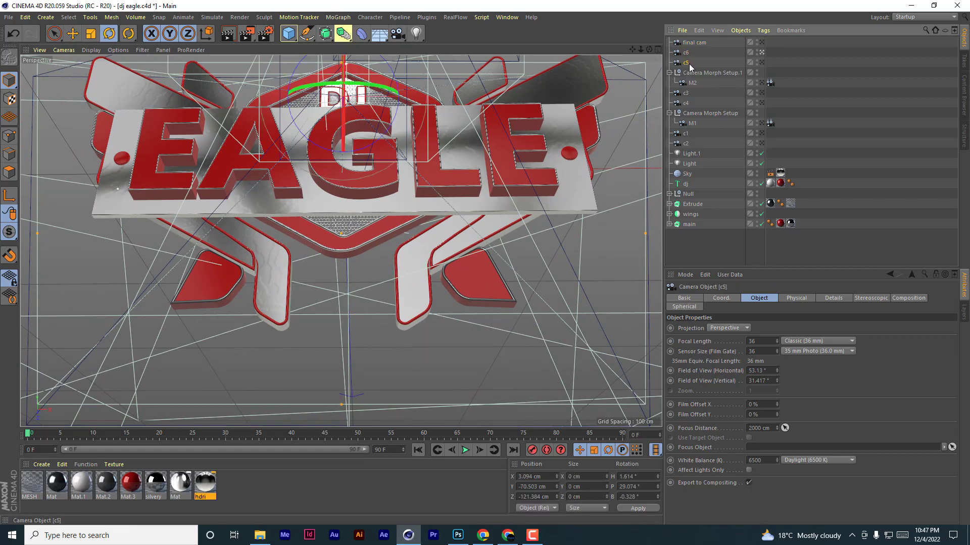
{"action": "left_click_drag", "start_coordinate": [686, 65], "coordinate": [689, 47]}
{"action": "left_click", "coordinate": [691, 44]}
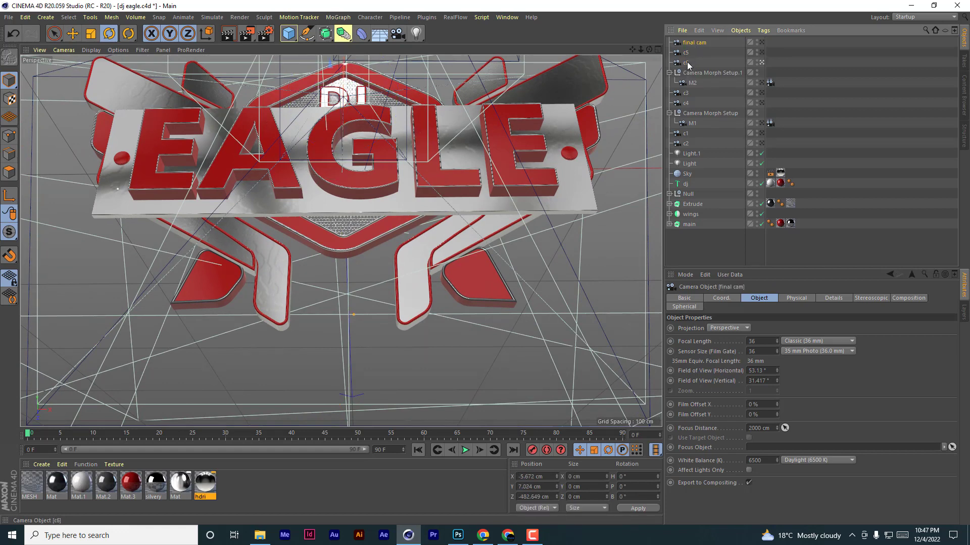
{"action": "left_click", "coordinate": [686, 63], "text": "shift"}
{"action": "left_click_drag", "start_coordinate": [407, 40], "coordinate": [449, 124]}
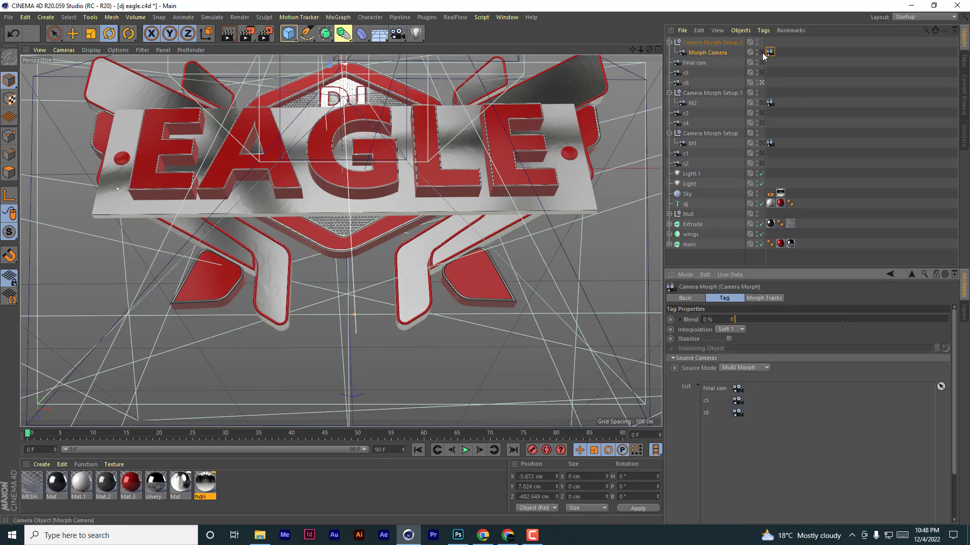
- Look through the new Morph Camera, reorder its source list to final cam, c6, c5 and set the blend to 41.7%
{"action": "left_click", "coordinate": [762, 52]}
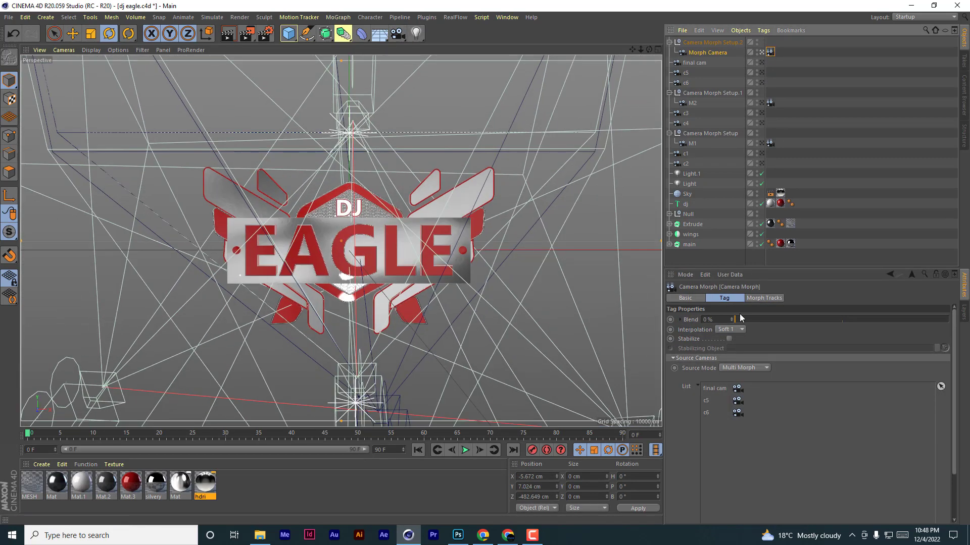
{"action": "left_click_drag", "start_coordinate": [737, 320], "coordinate": [842, 327]}
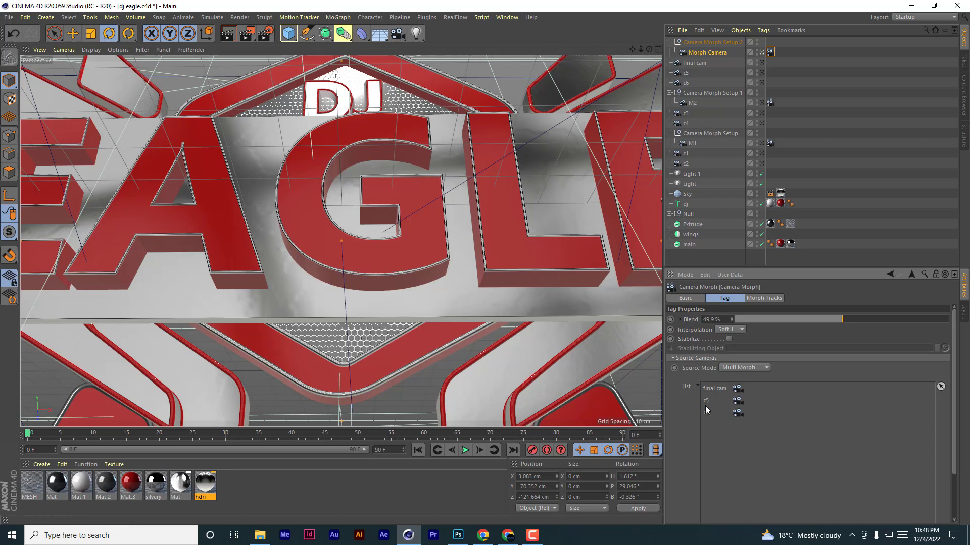
{"action": "left_click_drag", "start_coordinate": [708, 405], "coordinate": [712, 418]}
{"action": "left_click_drag", "start_coordinate": [836, 321], "coordinate": [825, 338]}
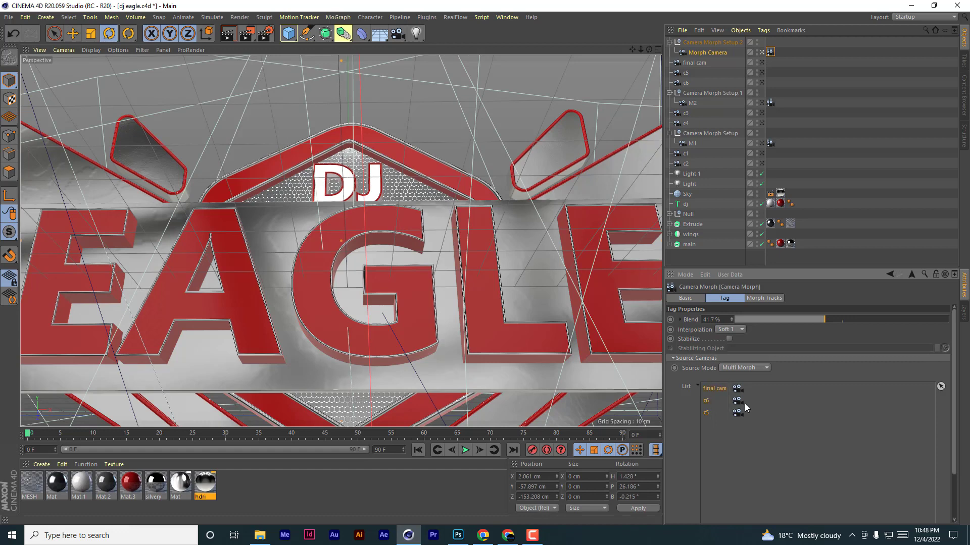
- Clear the Camera Morph source list, refill it in the order c5, c6, final cam and set the blend to 38.8%
{"action": "key", "text": "Delete"}
{"action": "left_click", "coordinate": [687, 82]}
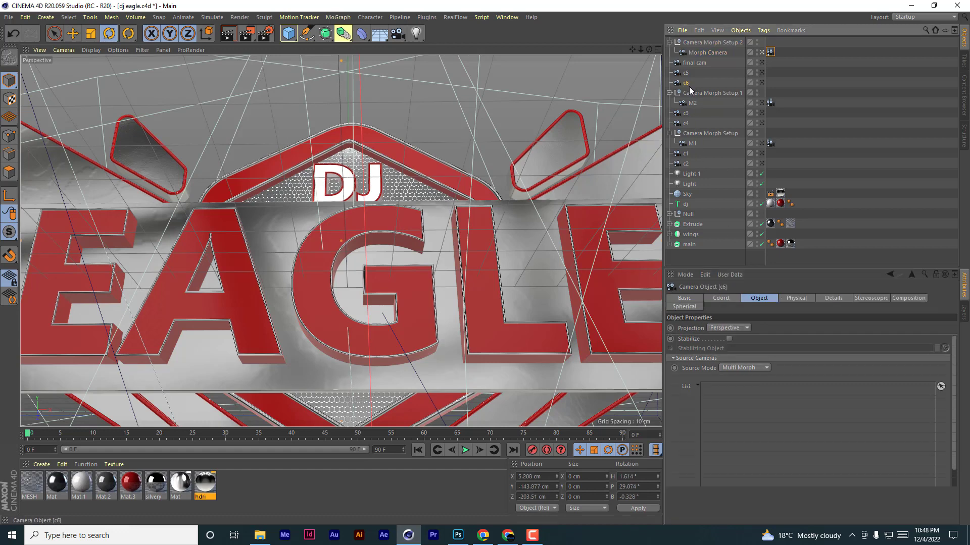
{"action": "left_click", "coordinate": [770, 52]}
{"action": "left_click_drag", "start_coordinate": [687, 76], "coordinate": [720, 406]}
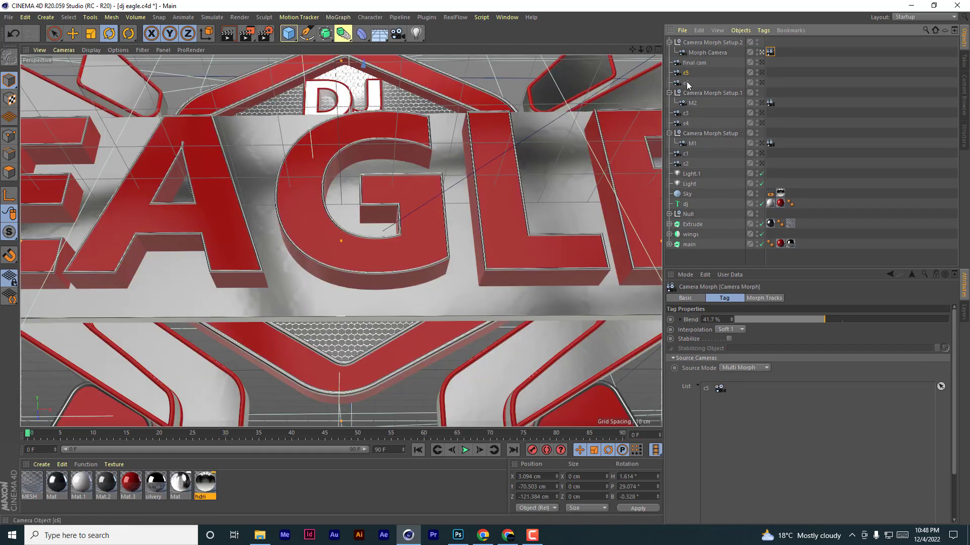
{"action": "left_click_drag", "start_coordinate": [688, 85], "coordinate": [714, 395]}
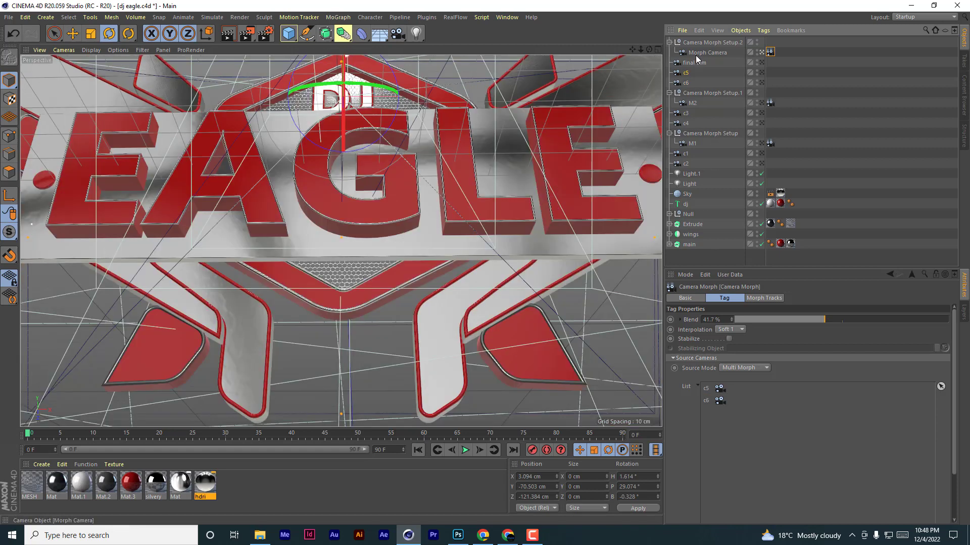
{"action": "left_click_drag", "start_coordinate": [696, 60], "coordinate": [714, 409]}
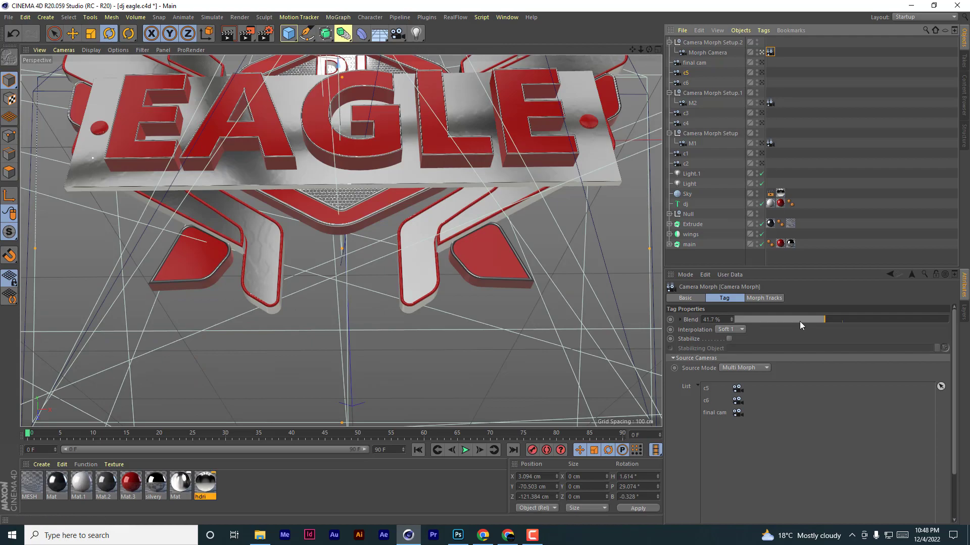
{"action": "left_click_drag", "start_coordinate": [813, 323], "coordinate": [819, 358]}
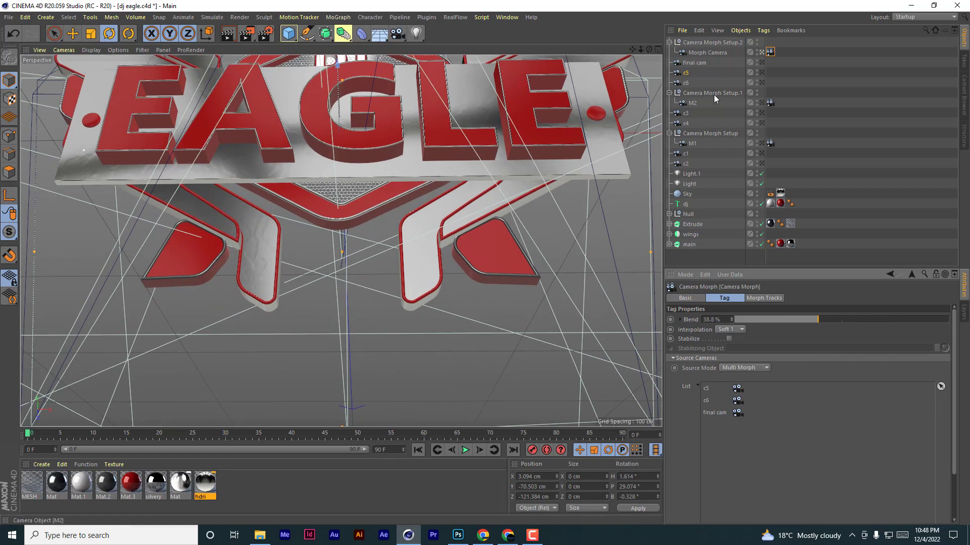
- Check the views of c6 and c5, and shift c6 so the whole logo sits near the middle of the frame
{"action": "left_click", "coordinate": [701, 83]}
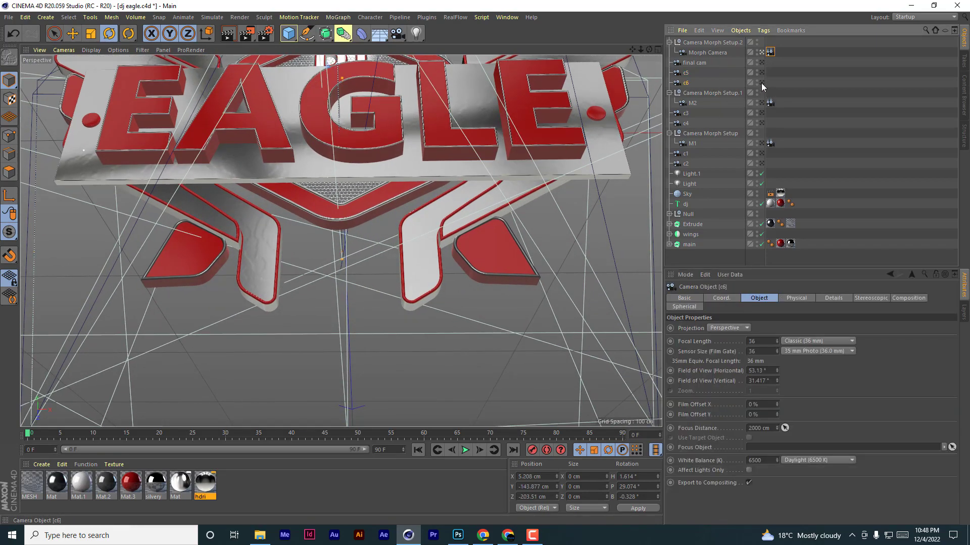
{"action": "left_click", "coordinate": [762, 82]}
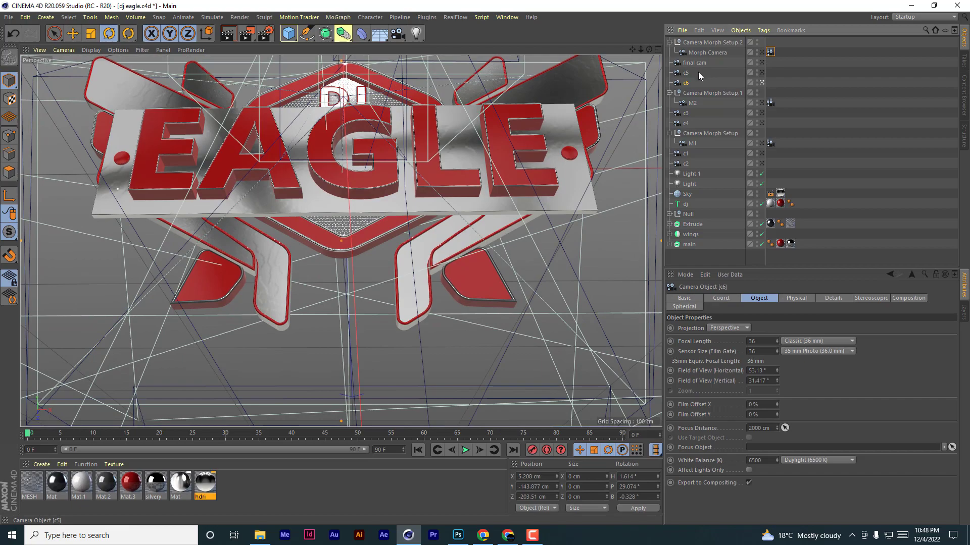
{"action": "left_click", "coordinate": [761, 73]}
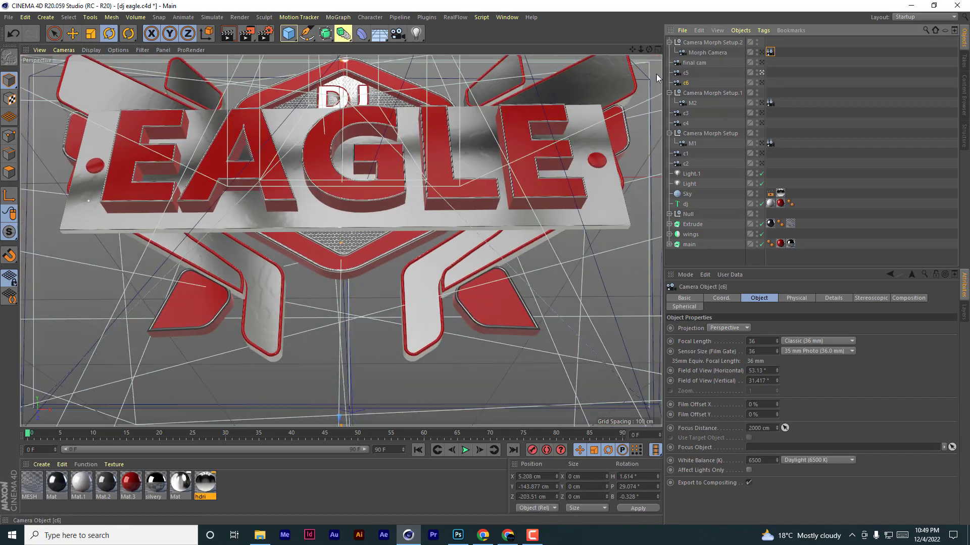
{"action": "left_click_drag", "start_coordinate": [631, 49], "coordinate": [637, 70]}
- Preview the move from c5 toward c6 through the Morph Camera by scrubbing its blend from 0% to 15.6%
{"action": "left_click", "coordinate": [770, 52]}
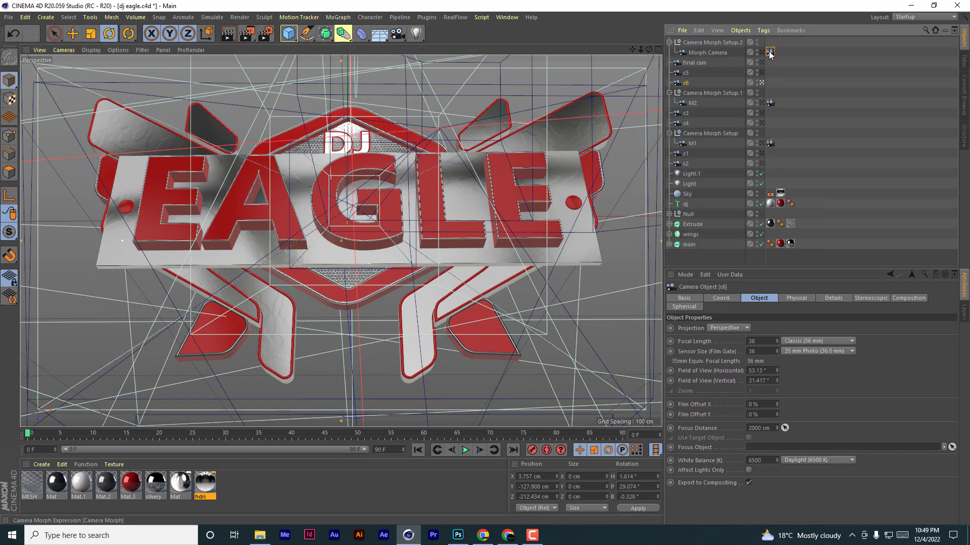
{"action": "left_click_drag", "start_coordinate": [792, 321], "coordinate": [700, 321]}
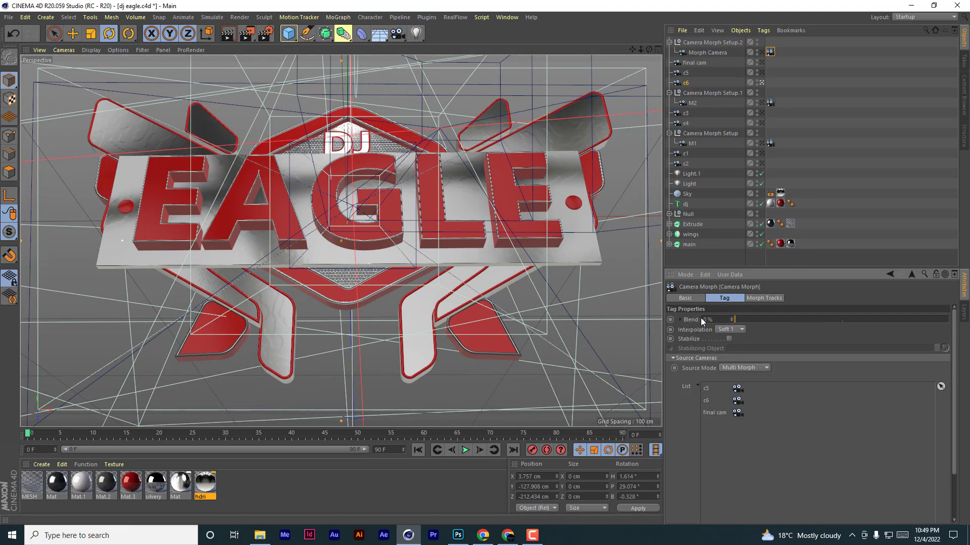
{"action": "left_click", "coordinate": [736, 321]}
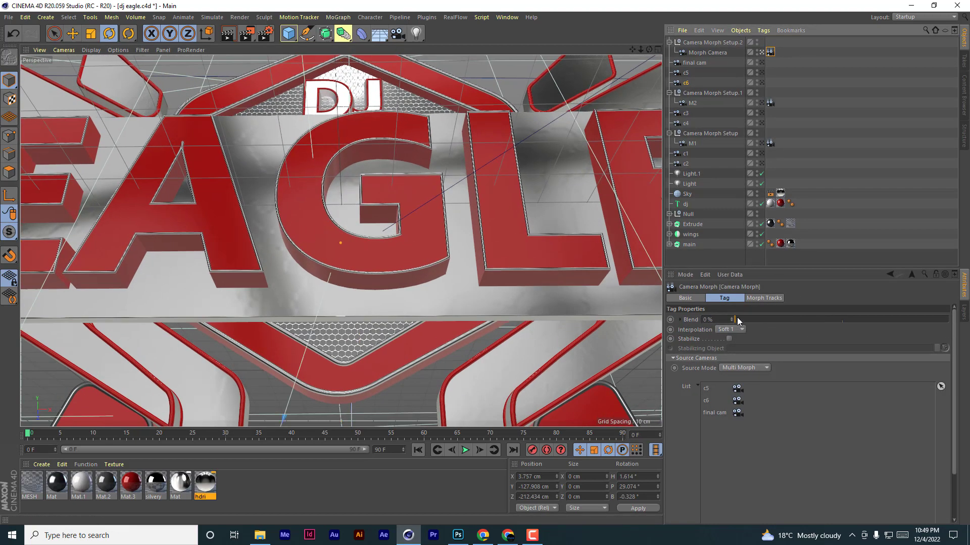
{"action": "left_click_drag", "start_coordinate": [738, 321], "coordinate": [768, 322]}
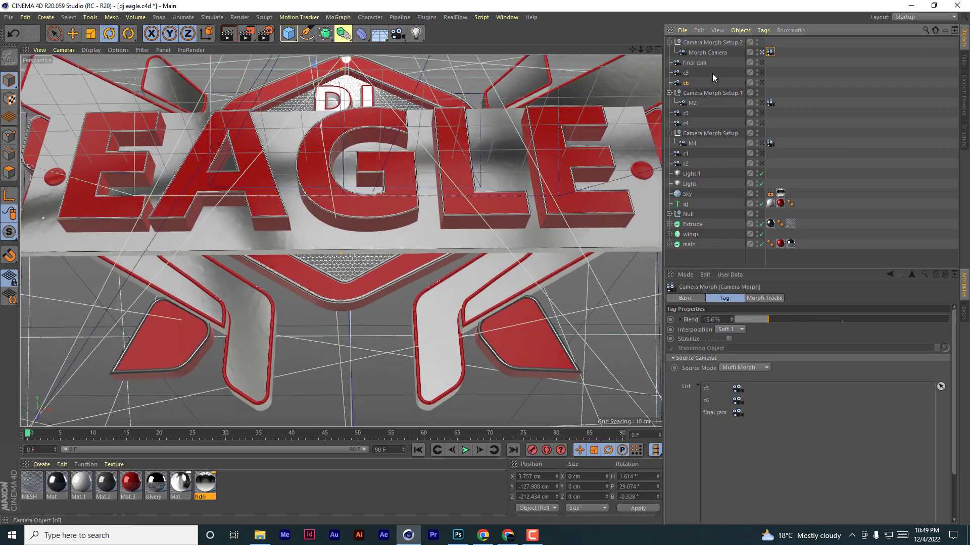
- Reframe c6 so the logo sits slightly lower in its view, and raise the Morph Camera's blend to test the move
{"action": "left_click_drag", "start_coordinate": [640, 50], "coordinate": [707, 50]}
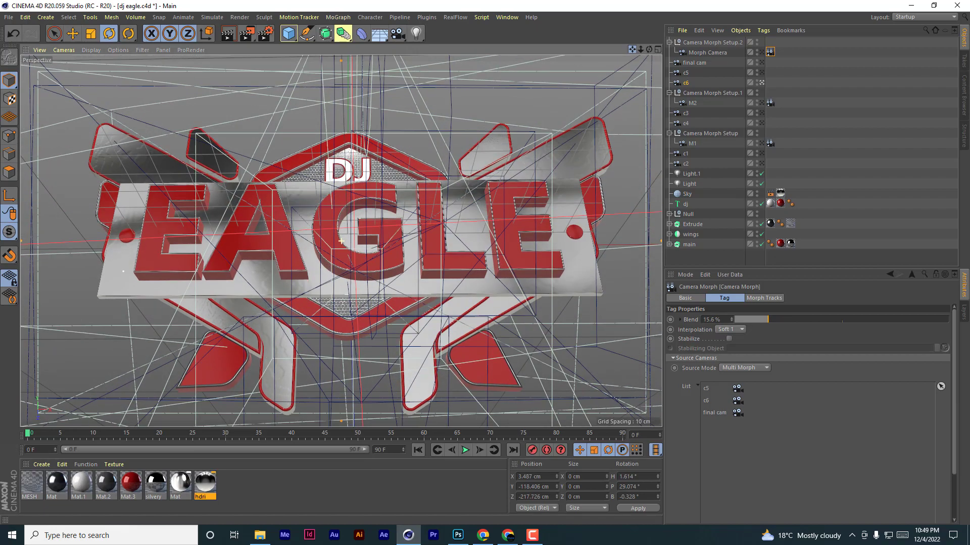
{"action": "left_click", "coordinate": [762, 52]}
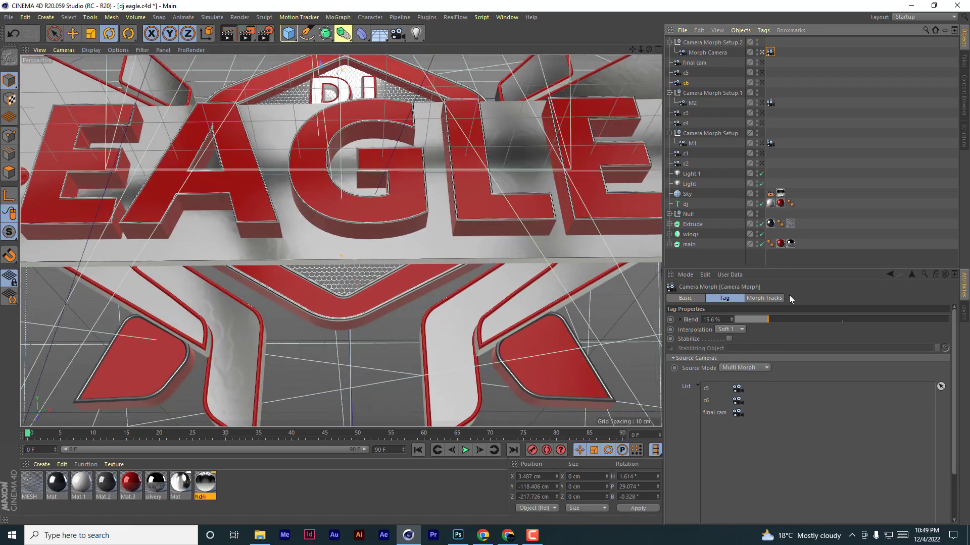
{"action": "left_click_drag", "start_coordinate": [768, 324], "coordinate": [834, 339]}
- Compare the views through final cam and c5, then look through Morph Camera and set its blend to 33%
{"action": "left_click", "coordinate": [703, 62]}
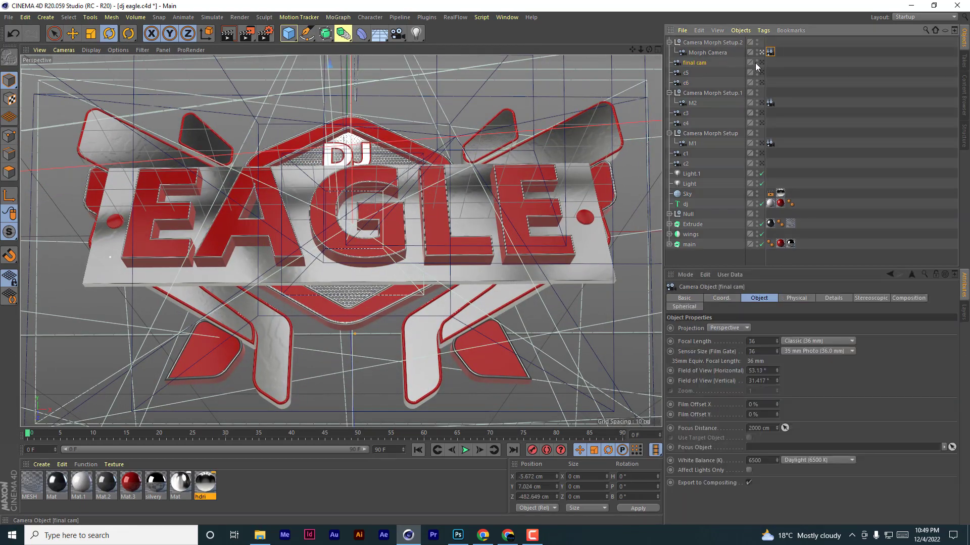
{"action": "left_click", "coordinate": [761, 62]}
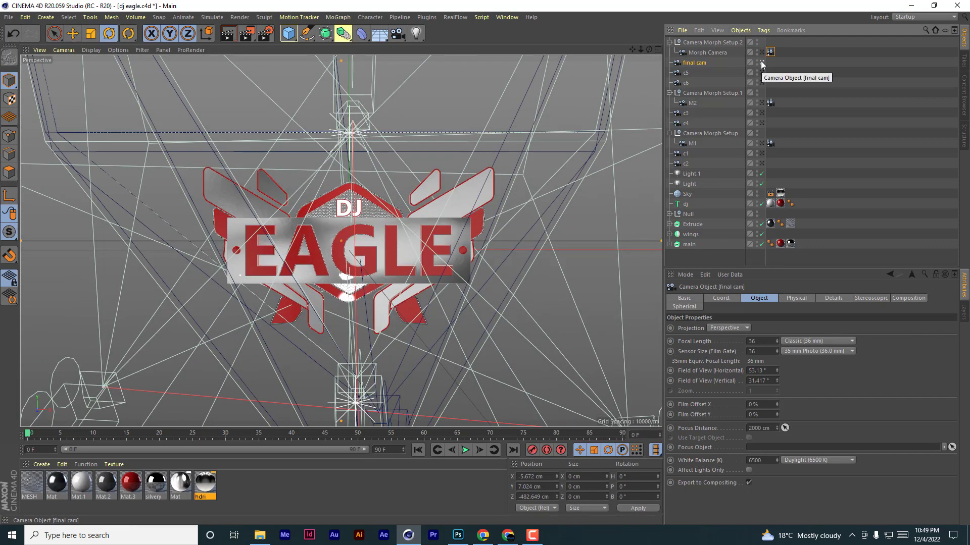
{"action": "left_click", "coordinate": [762, 72]}
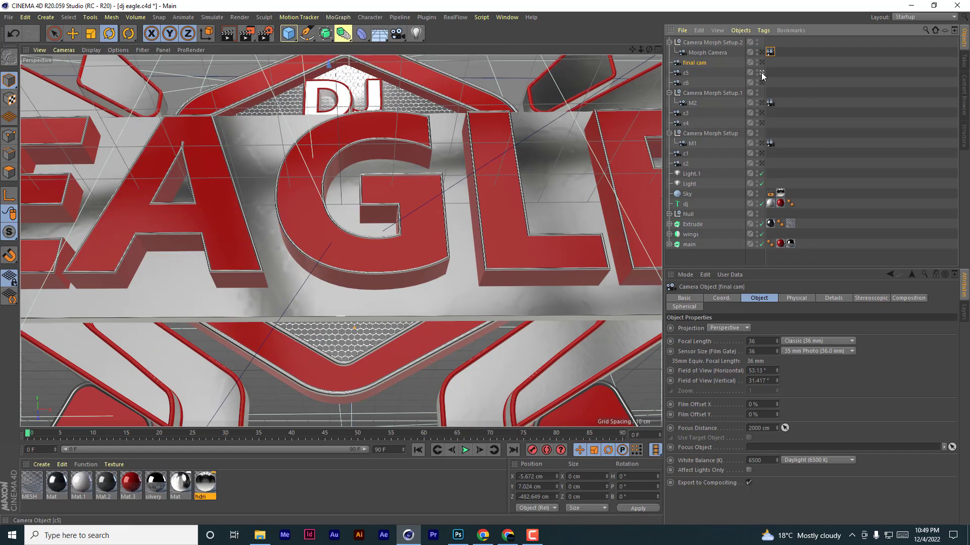
{"action": "left_click", "coordinate": [769, 52]}
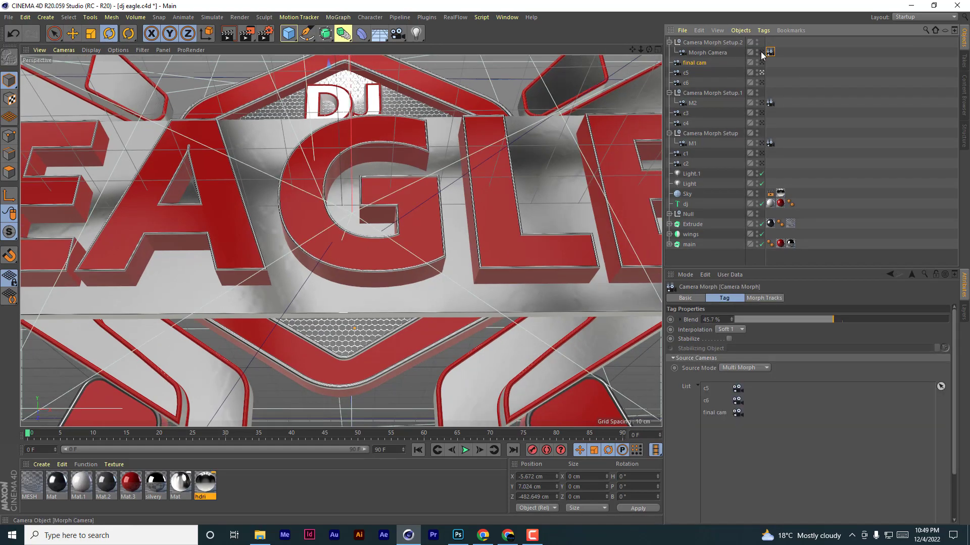
{"action": "left_click", "coordinate": [762, 52]}
{"action": "mouse_move", "coordinate": [820, 323]}
{"action": "left_mouse_down"}
{"action": "mouse_move", "coordinate": [737, 322]}
{"action": "mouse_move", "coordinate": [964, 336]}
{"action": "mouse_move", "coordinate": [727, 326]}
{"action": "mouse_move", "coordinate": [966, 340]}
{"action": "mouse_move", "coordinate": [778, 319]}
{"action": "mouse_move", "coordinate": [935, 323]}
{"action": "mouse_move", "coordinate": [805, 319]}
{"action": "left_mouse_up"}
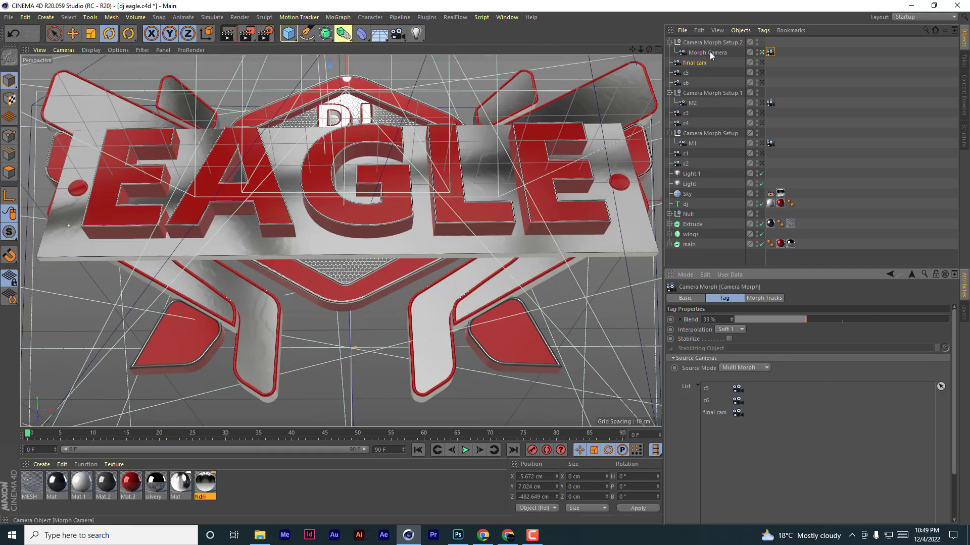
- Rename the Morph Camera in Camera Morph Setup.2 to M_final
{"action": "double_click", "coordinate": [709, 52]}
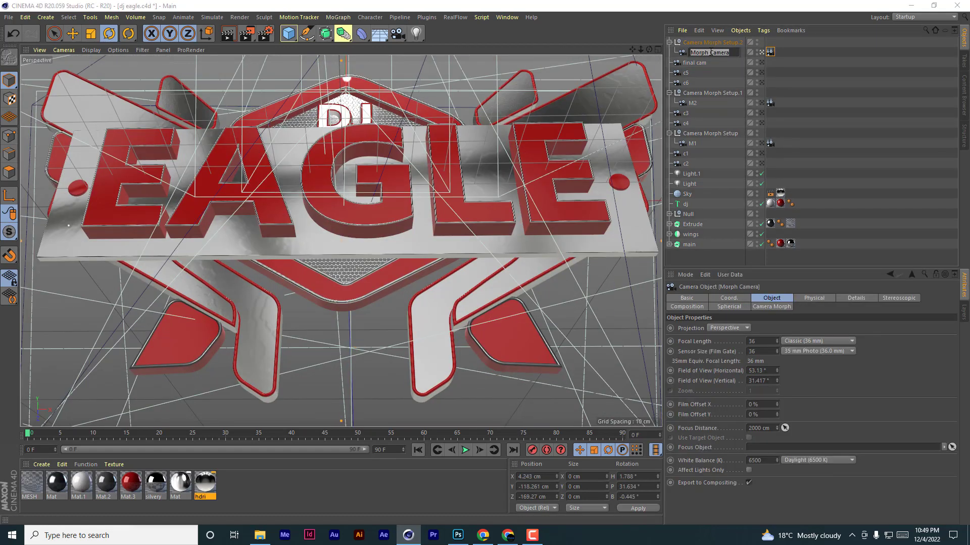
{"action": "type", "text": "M_final"}
{"action": "key", "text": "Return"}
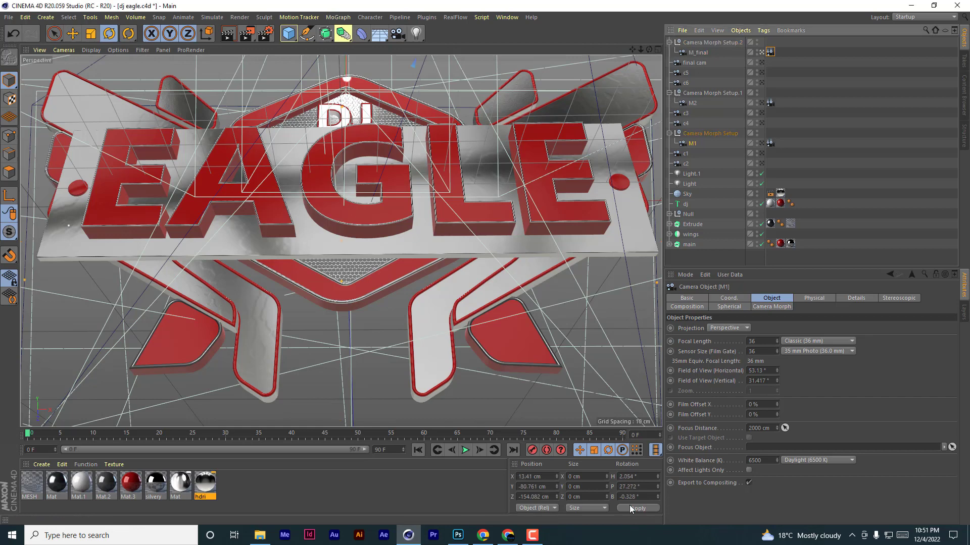
- Compare the views through the M1, M_final and M2 morph cameras, ending with M1 as the active view
{"action": "left_click", "coordinate": [762, 143]}
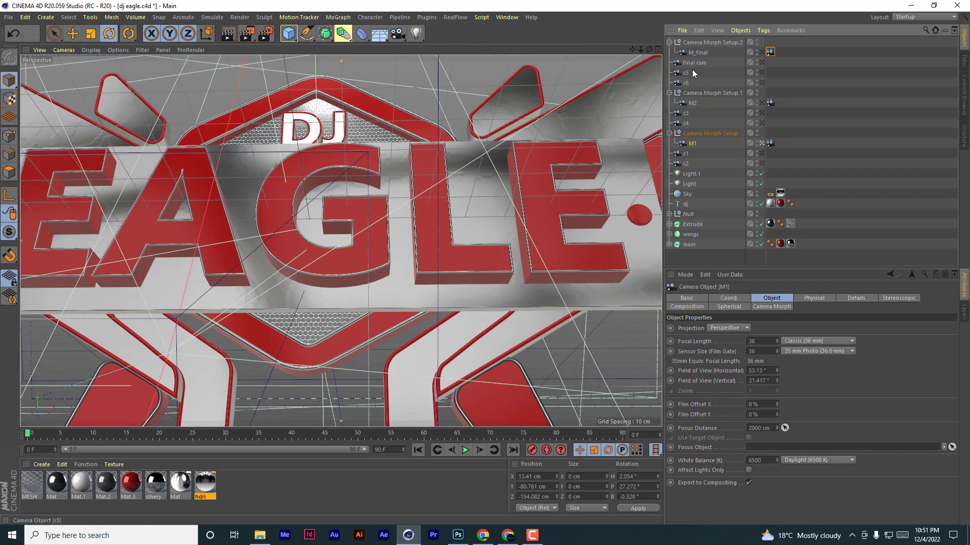
{"action": "left_click", "coordinate": [762, 53]}
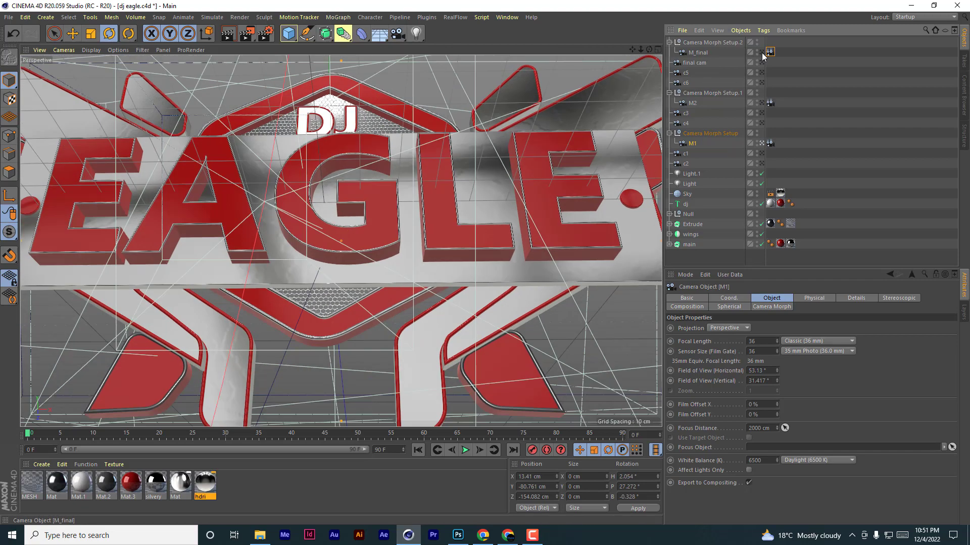
{"action": "left_click", "coordinate": [762, 103]}
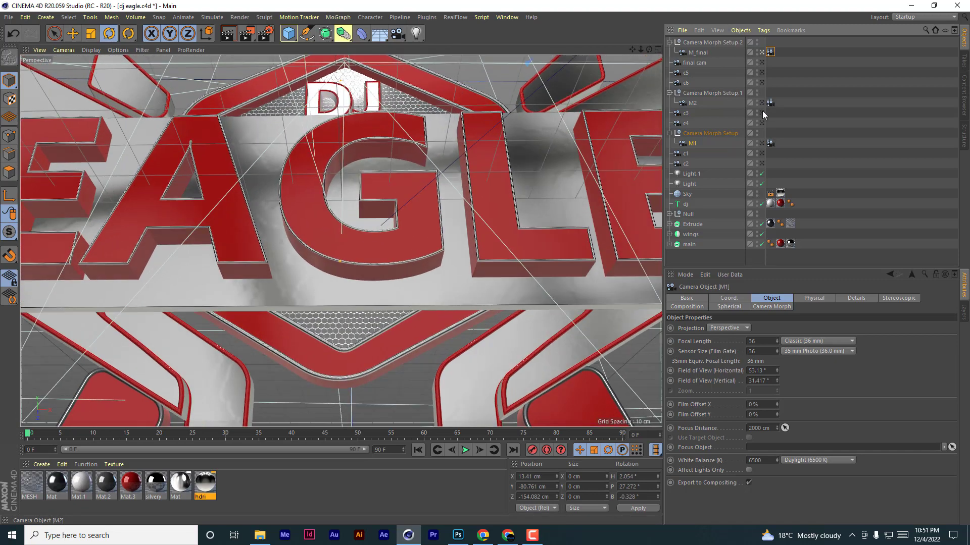
{"action": "left_click", "coordinate": [761, 144]}
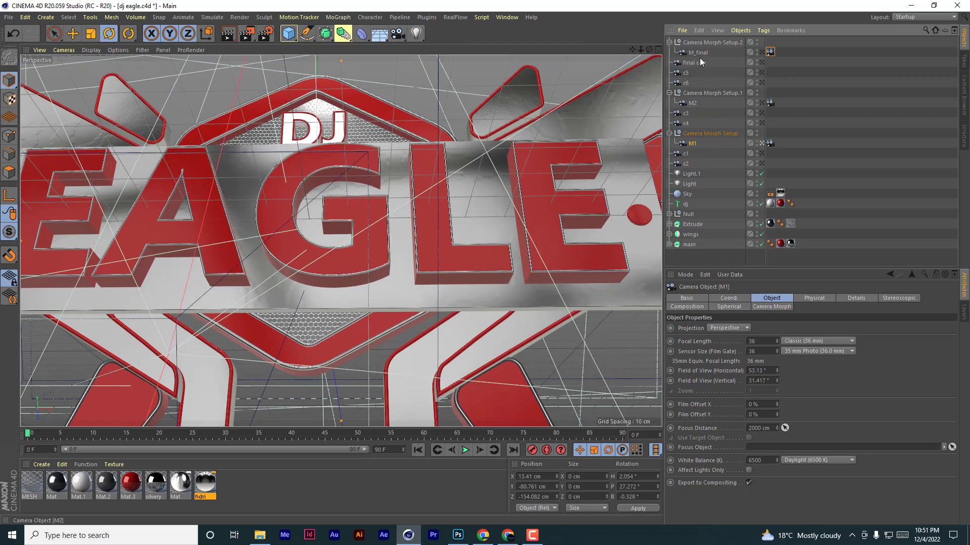
{"action": "left_click", "coordinate": [692, 103]}
- Set the blend of M1's Camera Morph tag to 0% and keyframe it at frame 1
{"action": "left_click", "coordinate": [692, 145]}
{"action": "left_click", "coordinate": [771, 144]}
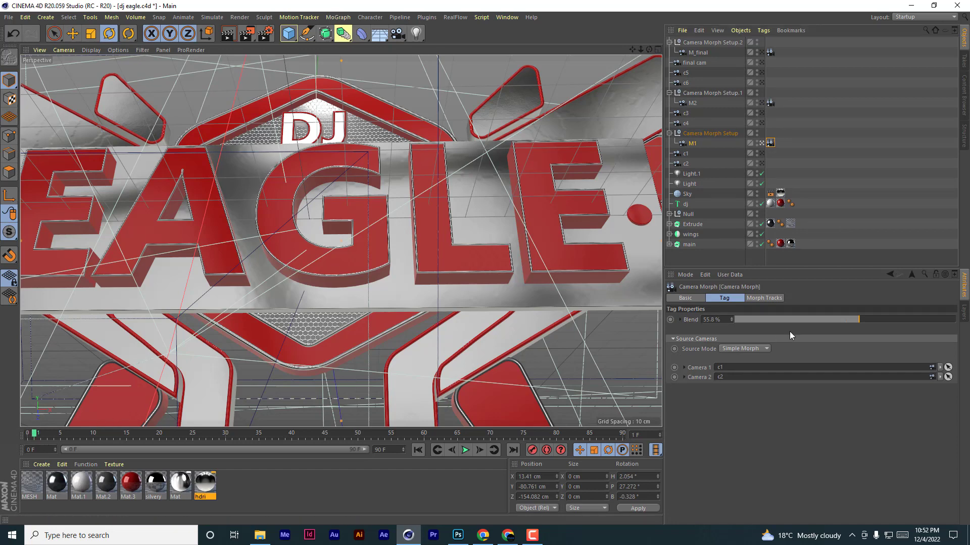
{"action": "left_click_drag", "start_coordinate": [805, 318], "coordinate": [732, 322]}
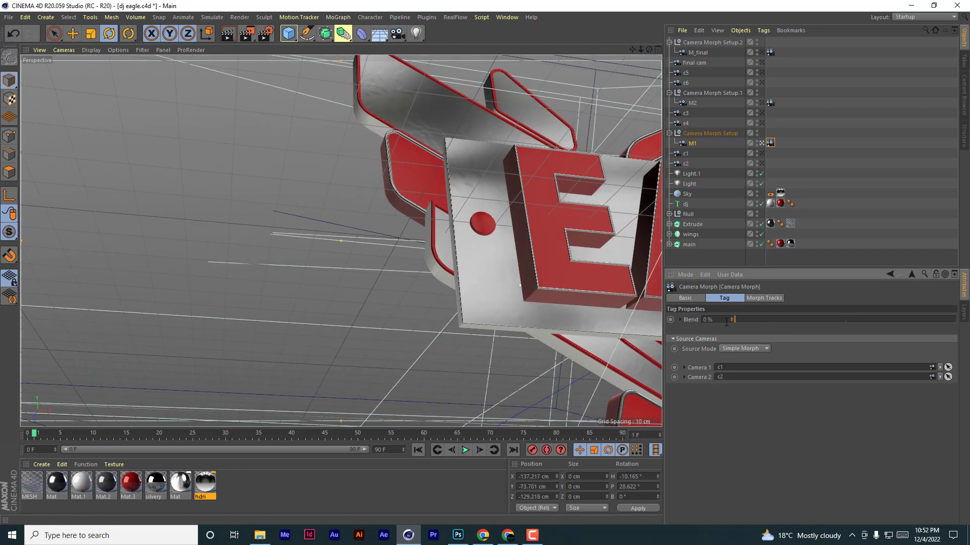
{"action": "left_click", "coordinate": [671, 320]}
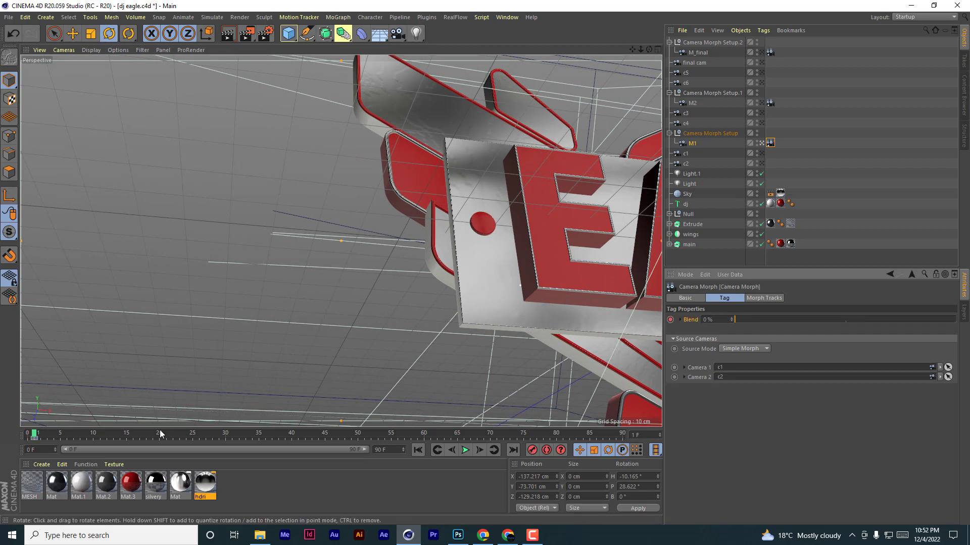
- Keyframe M1's blend at 100% on frame 50 and play the camera move from the start
{"action": "left_click_drag", "start_coordinate": [34, 435], "coordinate": [357, 444]}
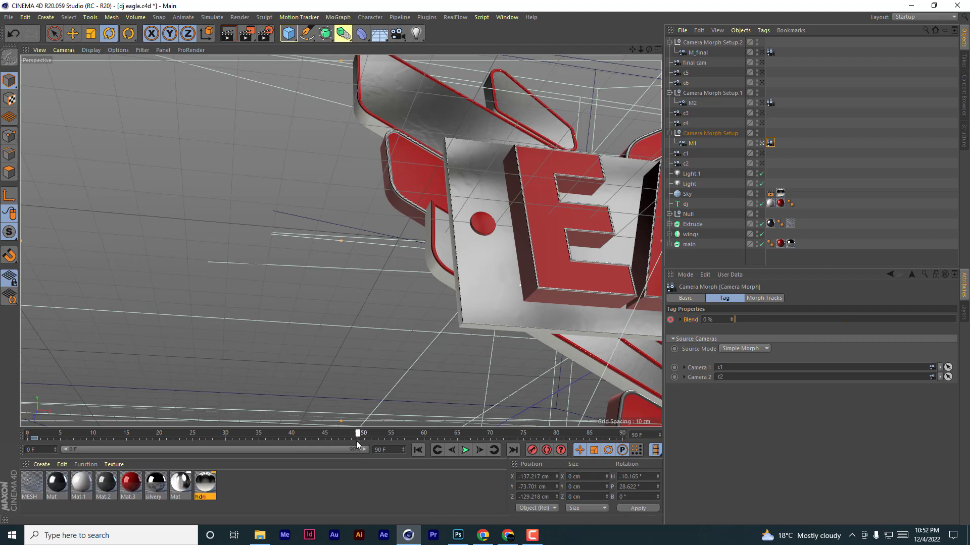
{"action": "left_click_drag", "start_coordinate": [747, 321], "coordinate": [961, 329]}
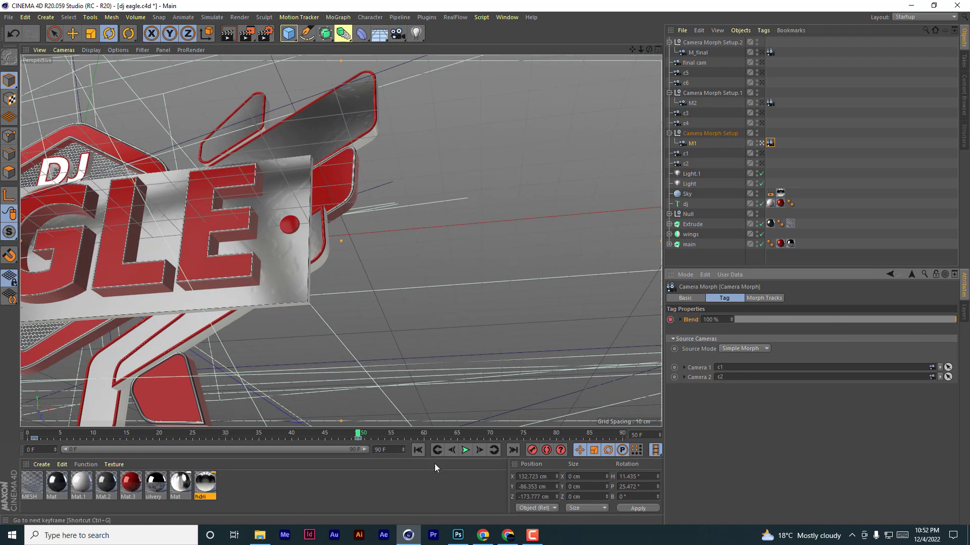
{"action": "left_click", "coordinate": [417, 450]}
{"action": "left_click", "coordinate": [464, 450]}
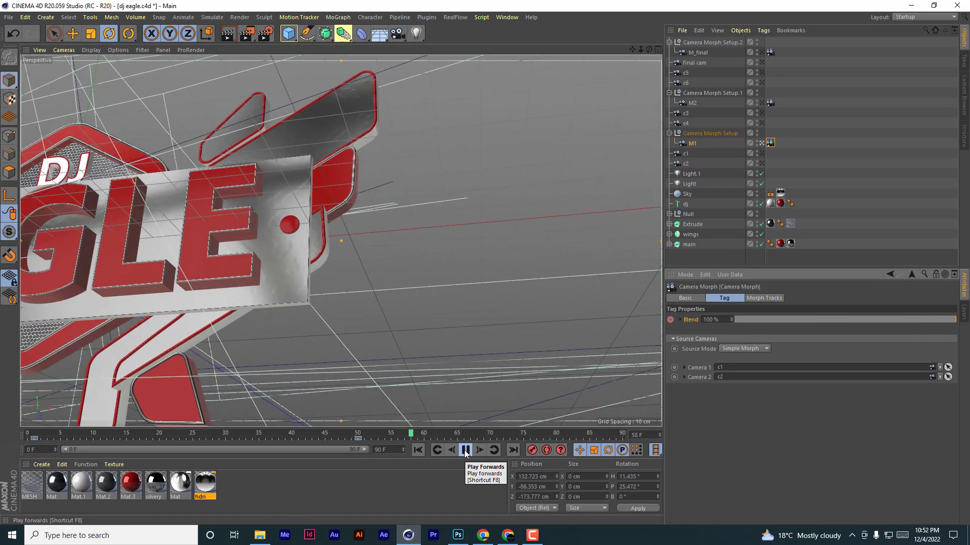
{"action": "left_click", "coordinate": [465, 452]}
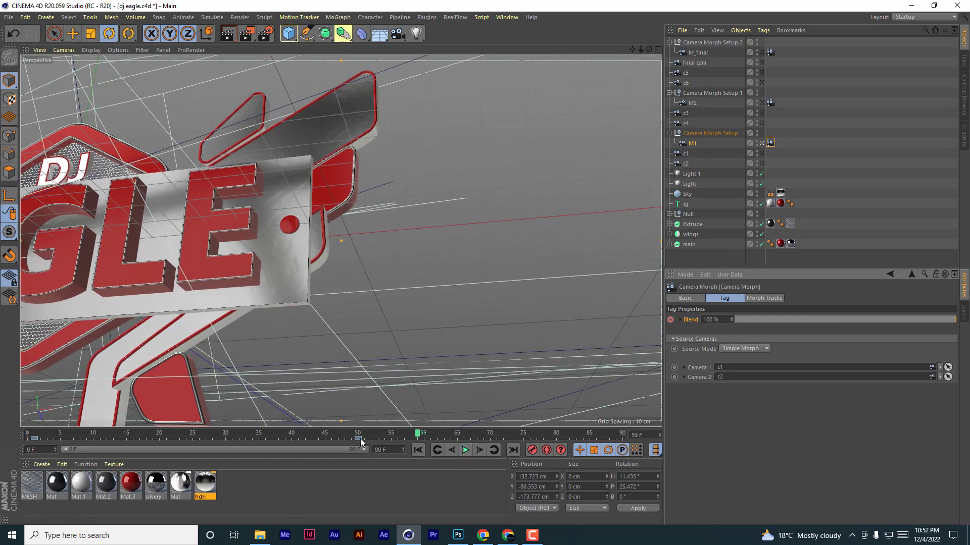
- Move M1's end blend key to frame 84, extend the animation to 200 frames and show the full range
{"action": "left_click_drag", "start_coordinate": [360, 439], "coordinate": [583, 439]}
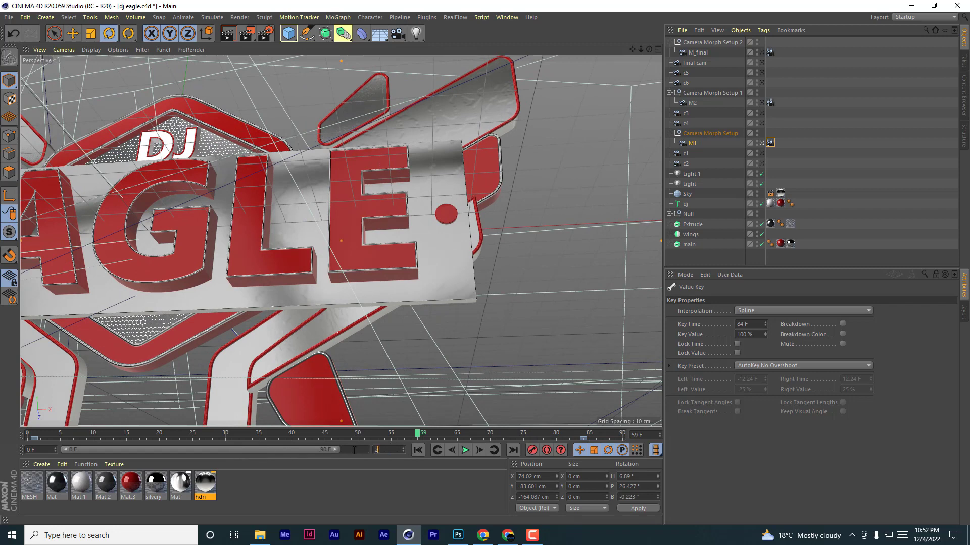
{"action": "key", "text": "Return"}
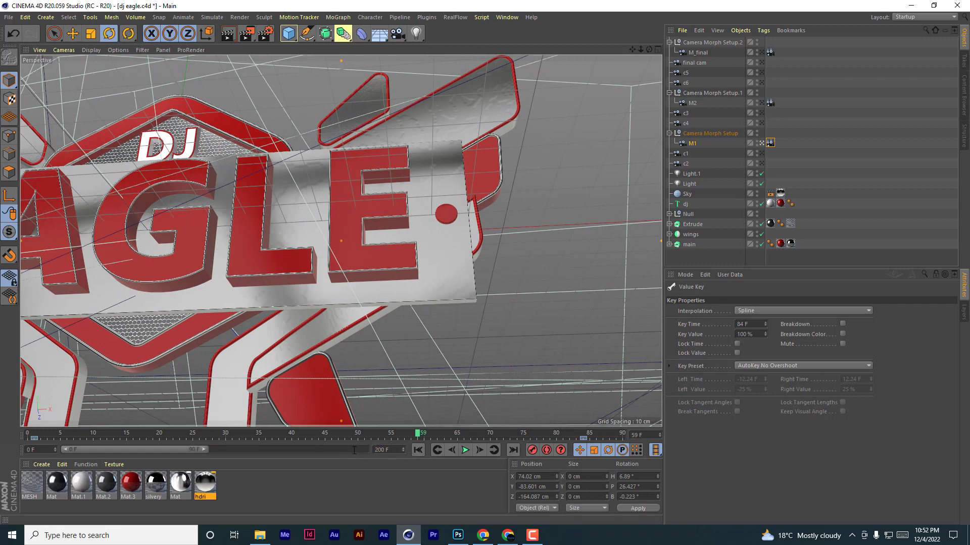
{"action": "double_click", "coordinate": [153, 449]}
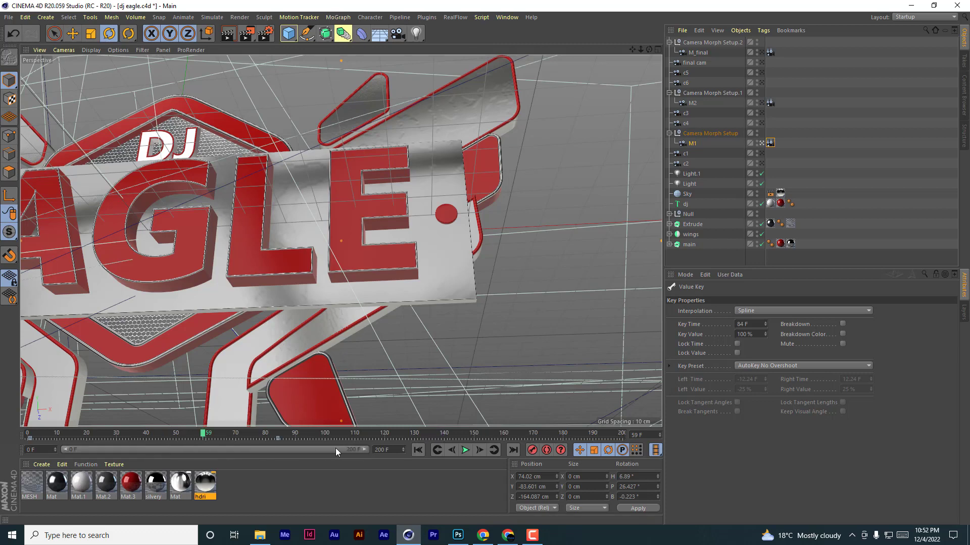
- Move M1's end blend key to frame 100 and play the slower move from the start
{"action": "left_click_drag", "start_coordinate": [277, 437], "coordinate": [325, 442]}
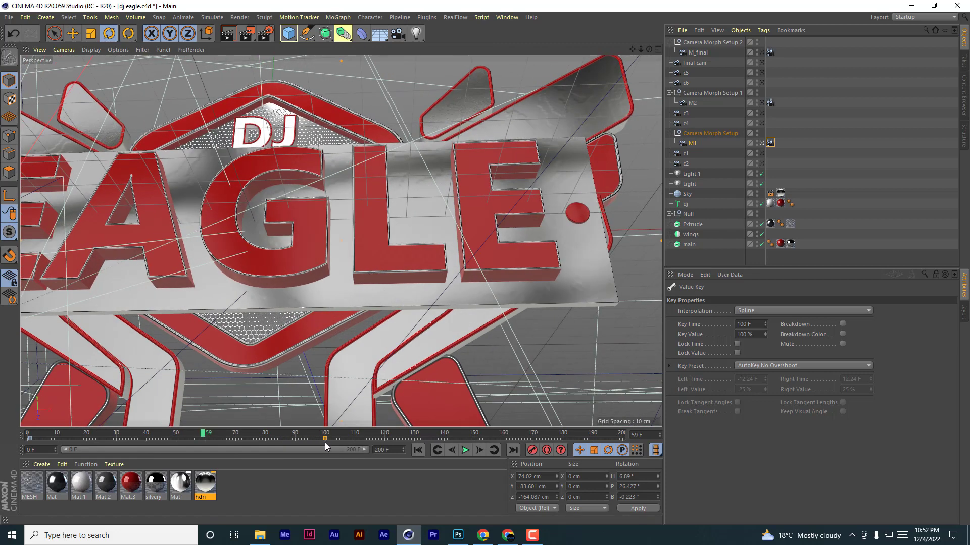
{"action": "left_click", "coordinate": [418, 450]}
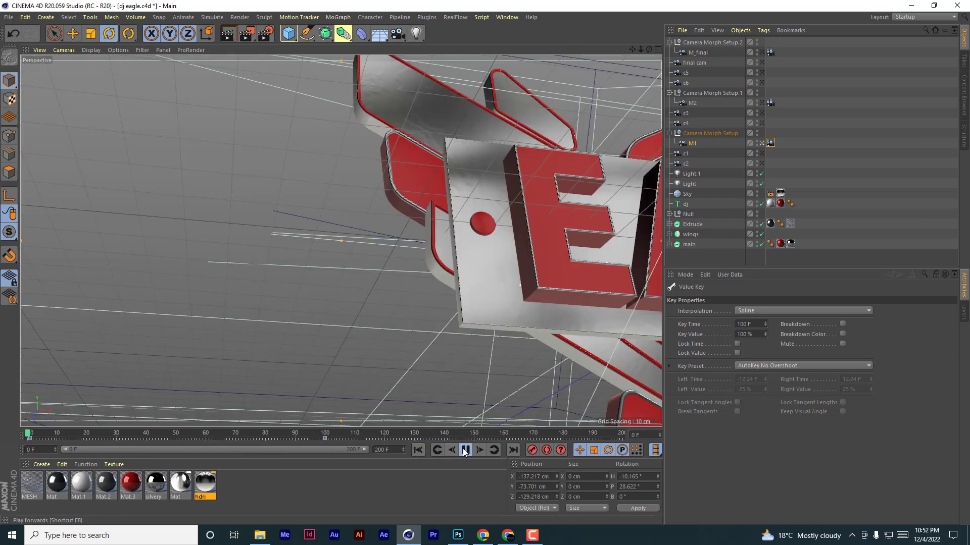
{"action": "left_click", "coordinate": [464, 451]}
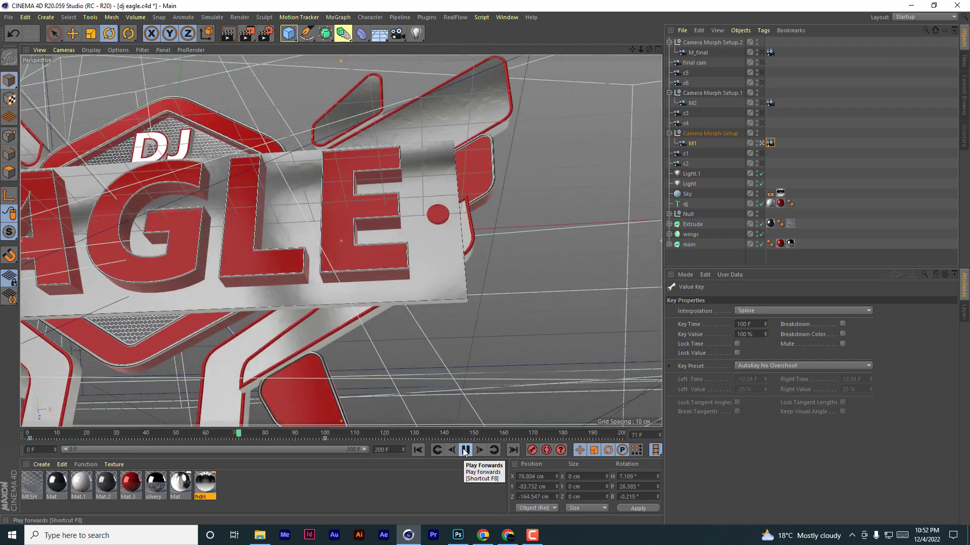
{"action": "left_click", "coordinate": [465, 451]}
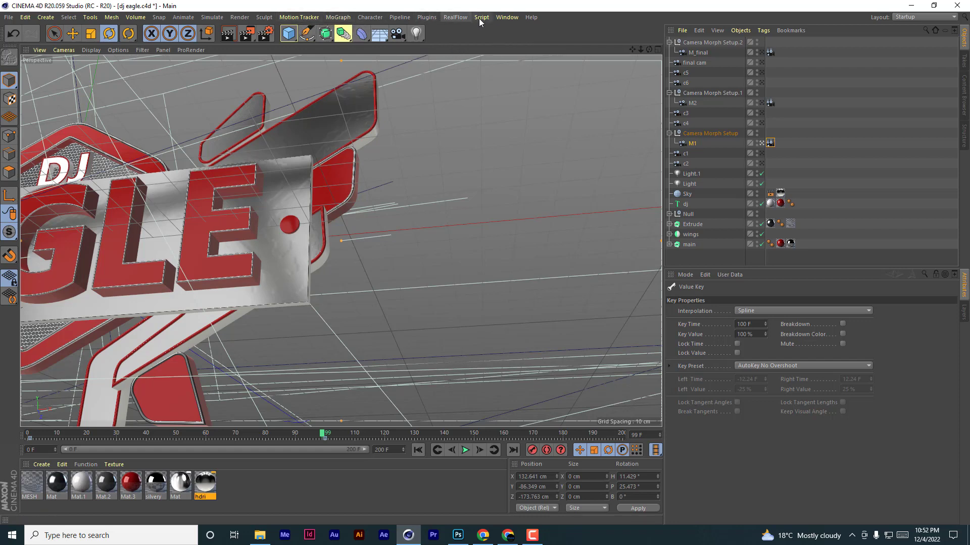
- Set M1's blend keys to linear interpolation in the Timeline dope sheet, close it and play the move from the start
{"action": "left_click", "coordinate": [505, 18]}
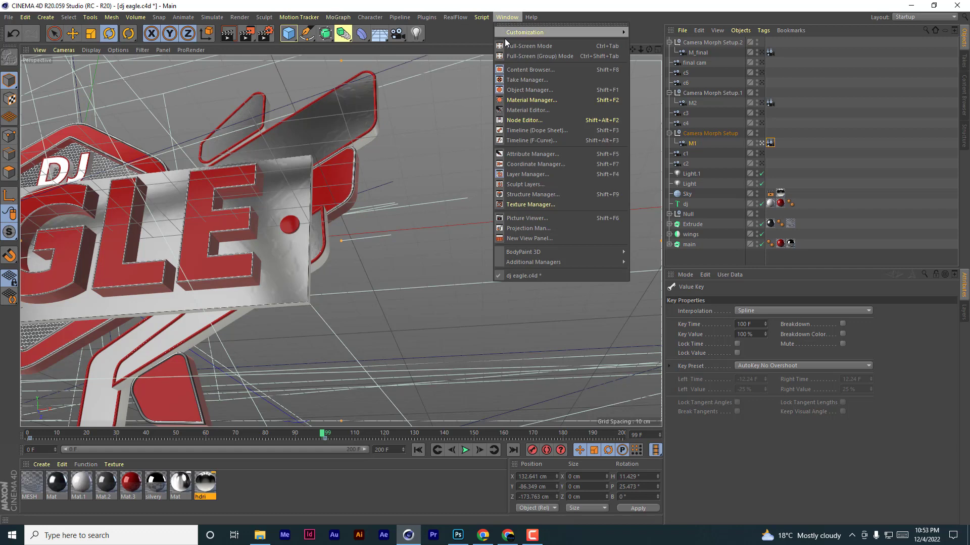
{"action": "left_click", "coordinate": [528, 131]}
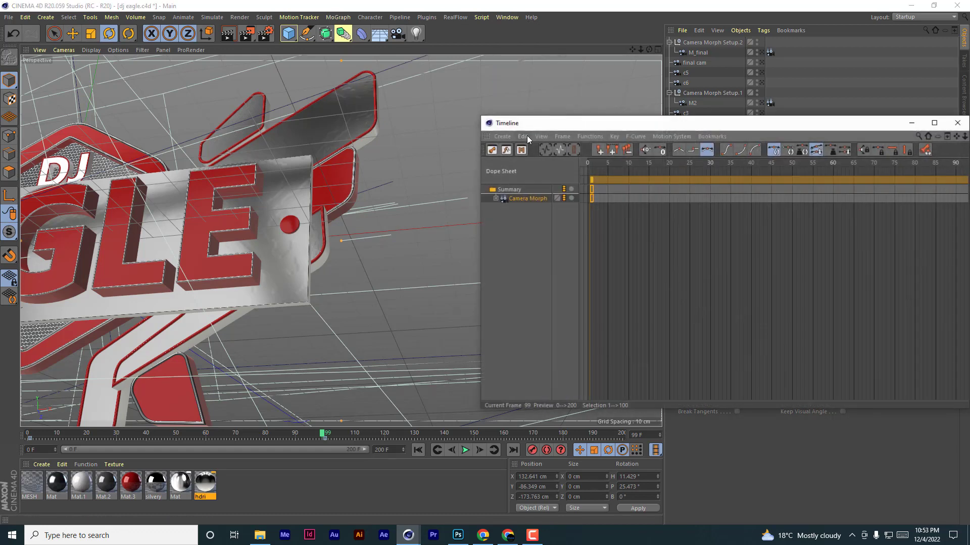
{"action": "left_click_drag", "start_coordinate": [557, 129], "coordinate": [413, 130]}
{"action": "left_click", "coordinate": [369, 197]}
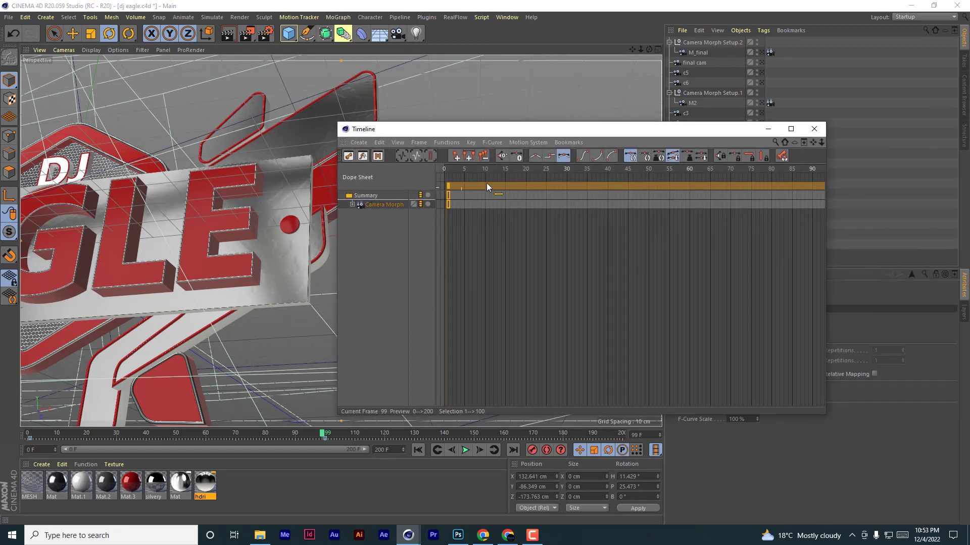
{"action": "left_click", "coordinate": [535, 158]}
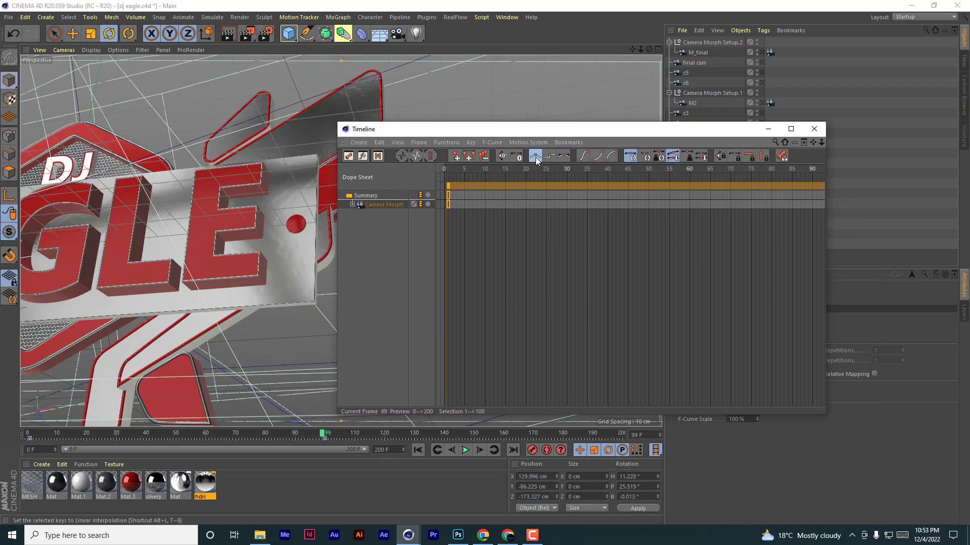
{"action": "left_click", "coordinate": [812, 130]}
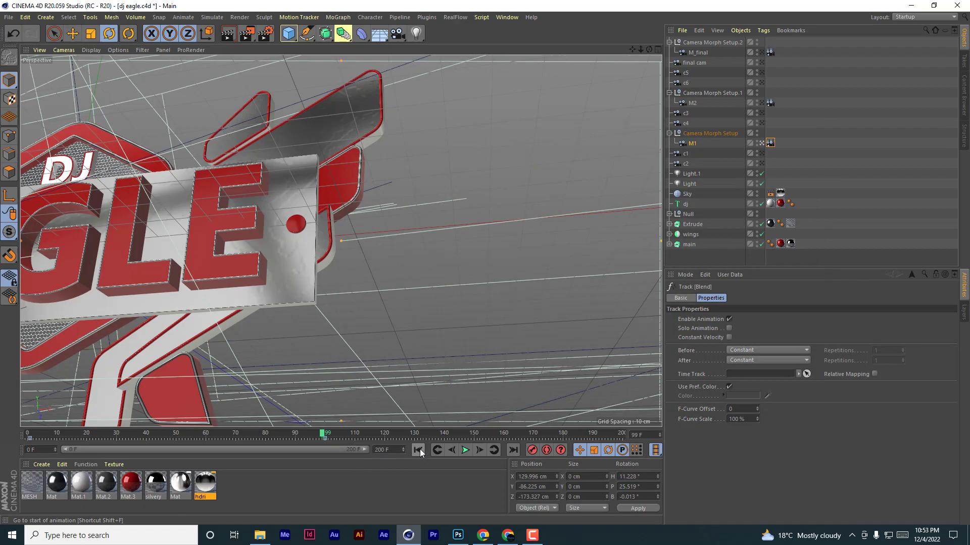
{"action": "left_click", "coordinate": [419, 450]}
{"action": "left_click", "coordinate": [464, 451]}
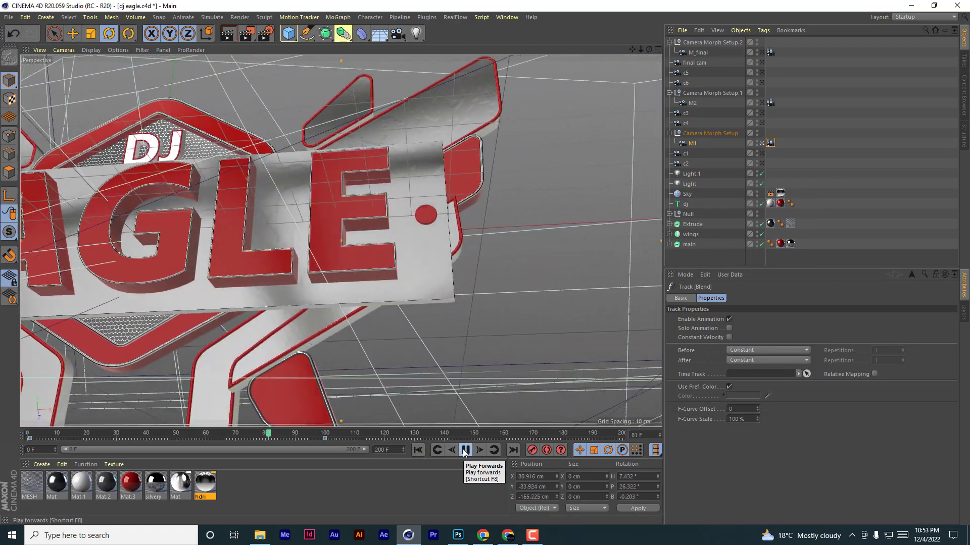
{"action": "left_click", "coordinate": [463, 450]}
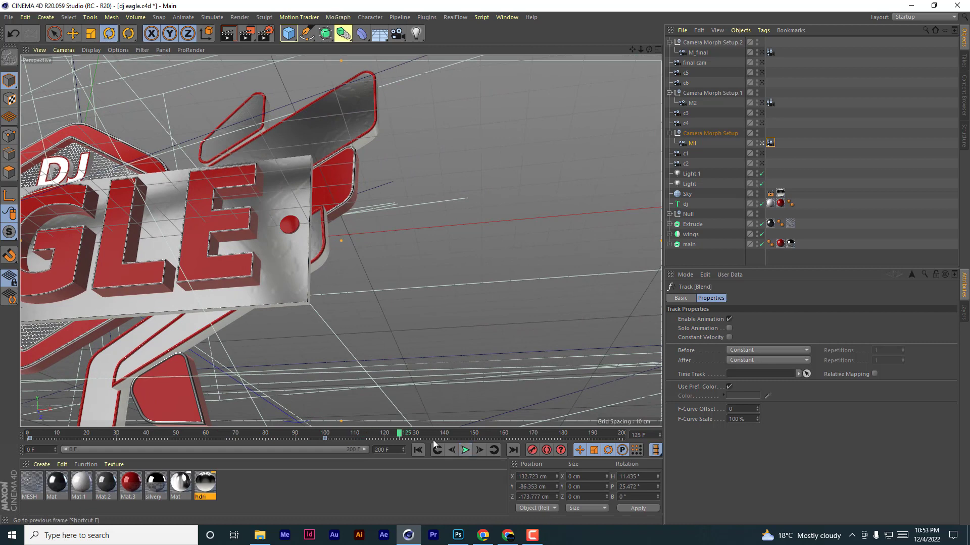
- Look through M2 and preview its c3 to c4 move by scrubbing the Camera Morph blend from 0% to 100%
{"action": "left_click", "coordinate": [692, 104]}
{"action": "left_click", "coordinate": [761, 103]}
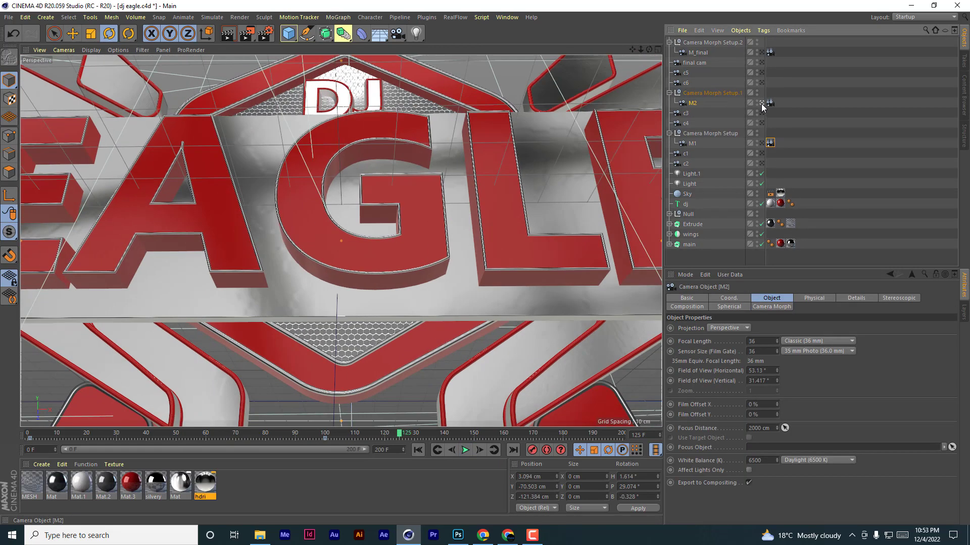
{"action": "left_click", "coordinate": [770, 102]}
{"action": "left_click_drag", "start_coordinate": [756, 319], "coordinate": [728, 327]}
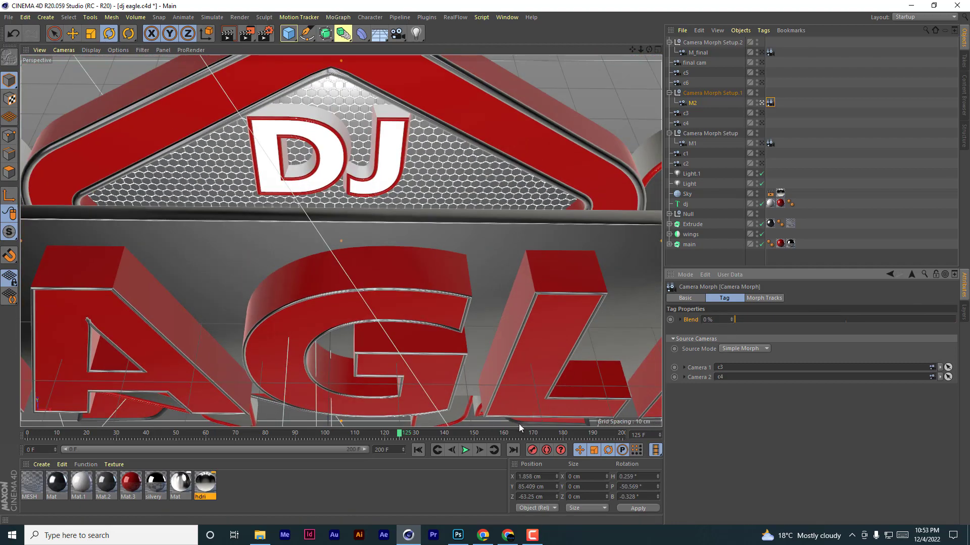
{"action": "left_click_drag", "start_coordinate": [739, 320], "coordinate": [942, 319]}
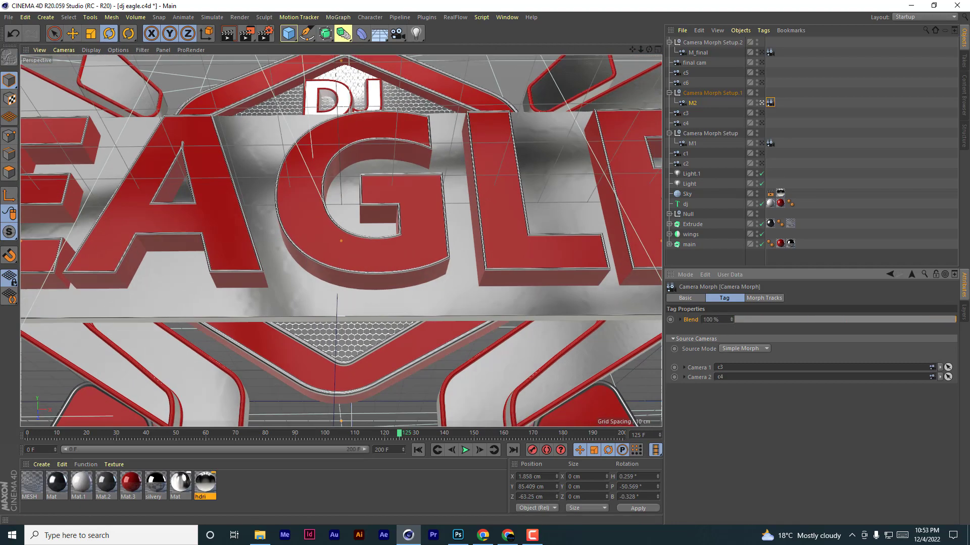
- Move to frame 100, where M1's blend ends, and keyframe M2's Camera Morph blend at 100%
{"action": "left_click", "coordinate": [691, 144]}
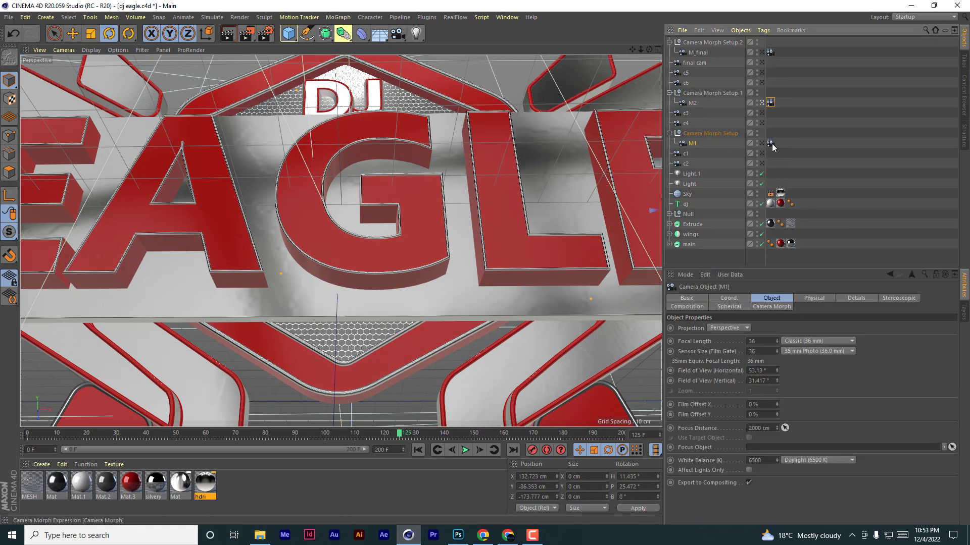
{"action": "left_click", "coordinate": [770, 143]}
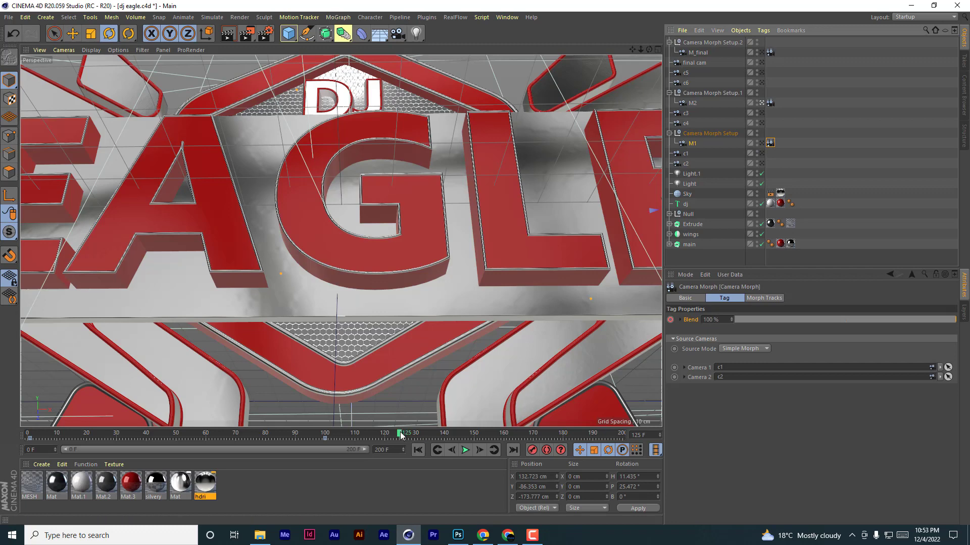
{"action": "left_click_drag", "start_coordinate": [402, 435], "coordinate": [346, 437]}
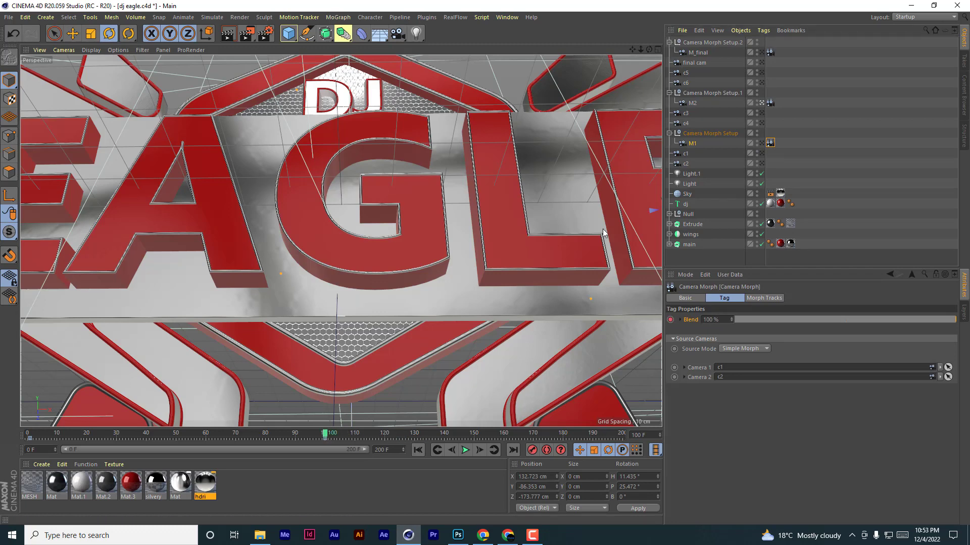
{"action": "left_click", "coordinate": [762, 103]}
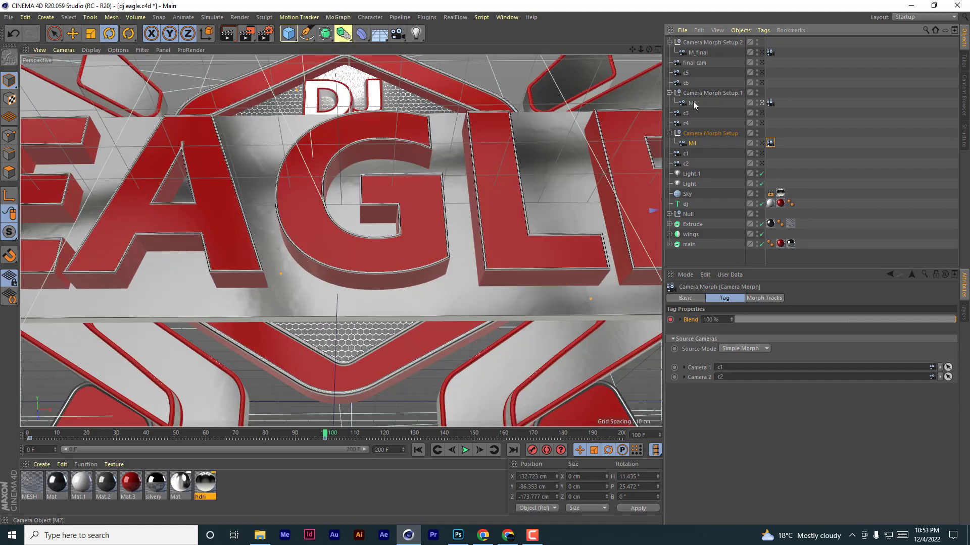
{"action": "left_click", "coordinate": [770, 103]}
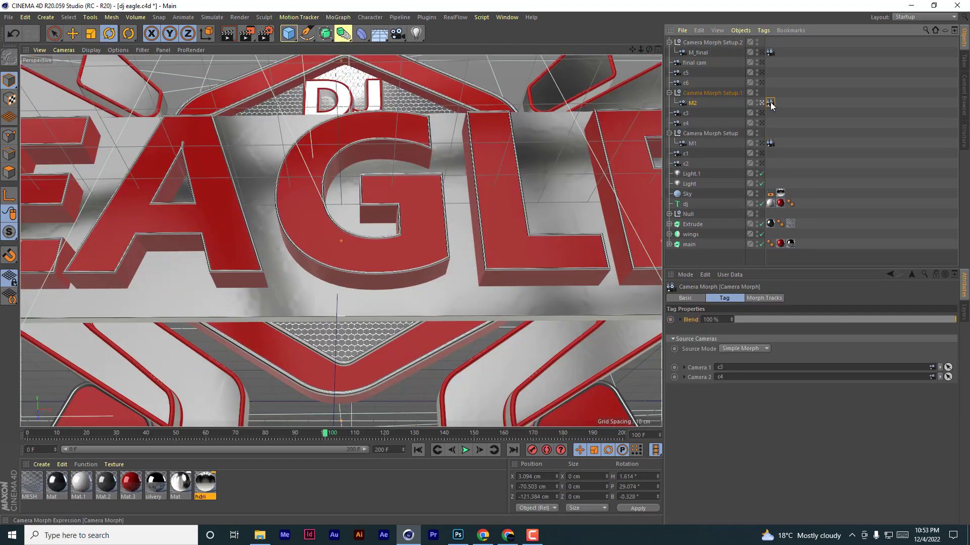
{"action": "left_click", "coordinate": [670, 320]}
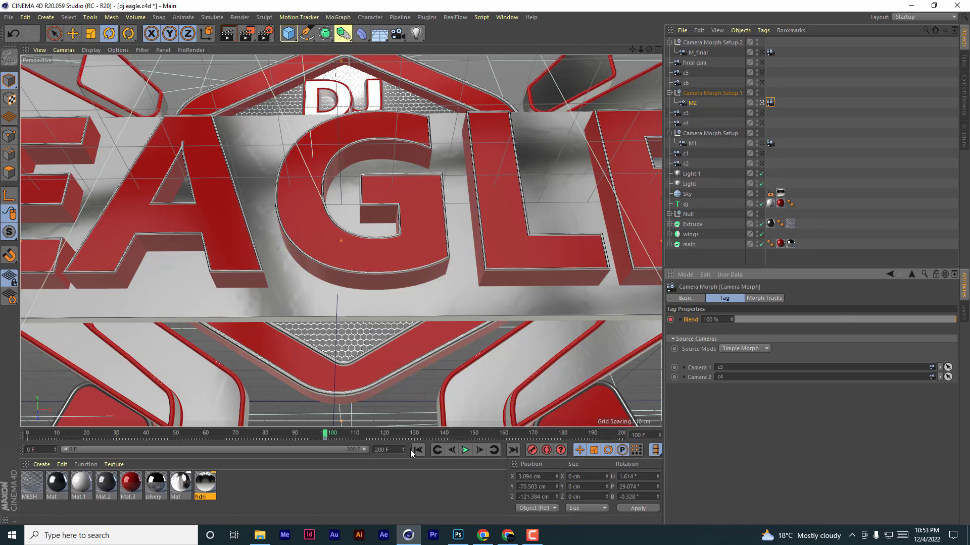
- Keyframe M2's blend at 0% on frame 0 and play the c3 to c4 move past frame 100
{"action": "left_click_drag", "start_coordinate": [55, 437], "coordinate": [30, 436]}
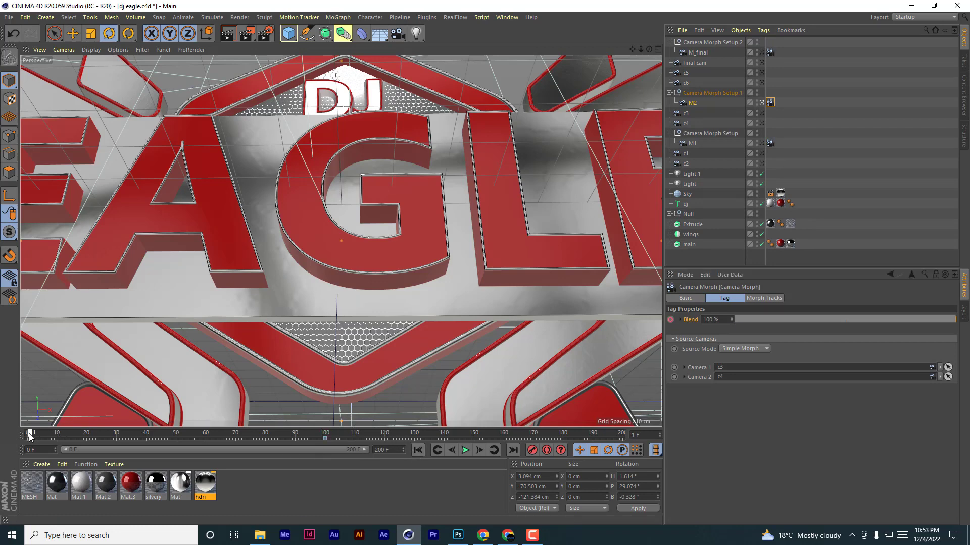
{"action": "left_click_drag", "start_coordinate": [750, 321], "coordinate": [680, 328]}
{"action": "left_click", "coordinate": [670, 320]}
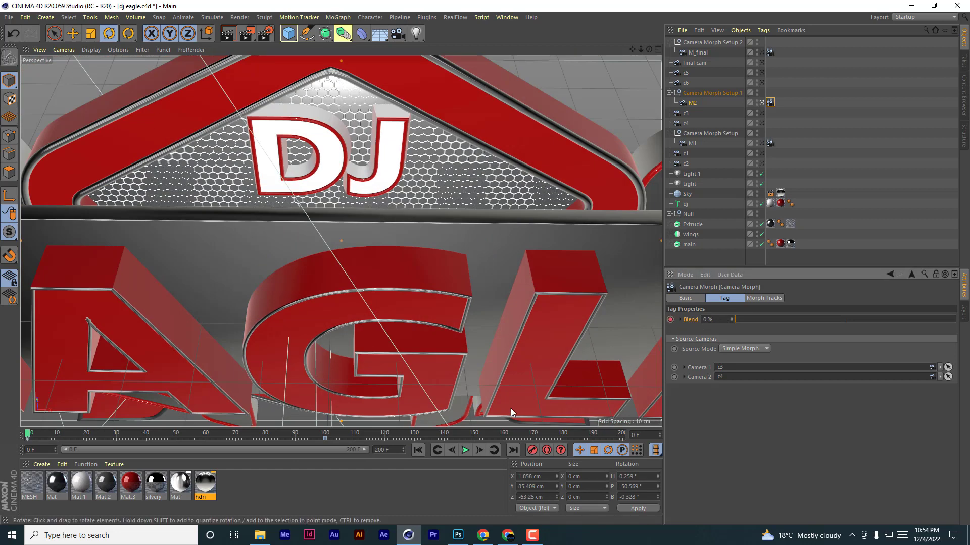
{"action": "left_click", "coordinate": [465, 451]}
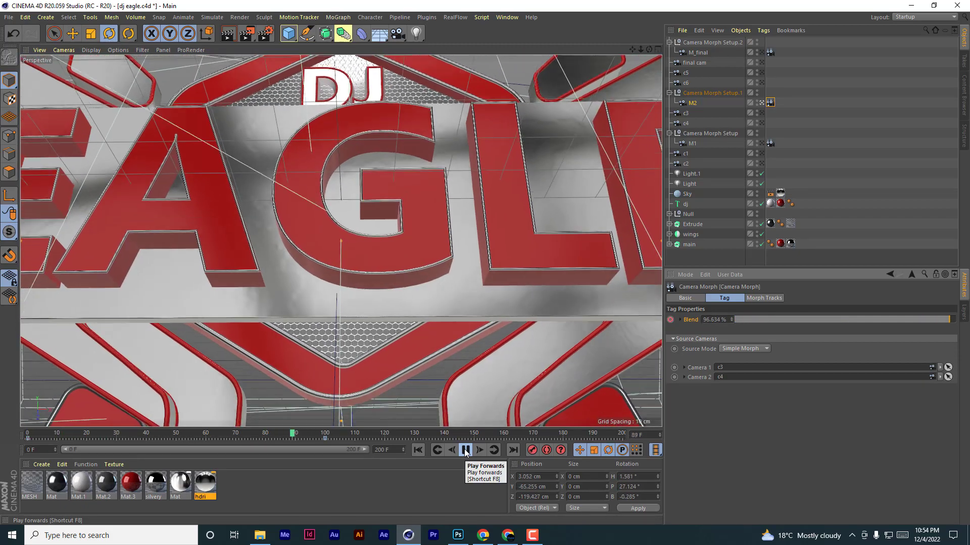
{"action": "left_click", "coordinate": [465, 451]}
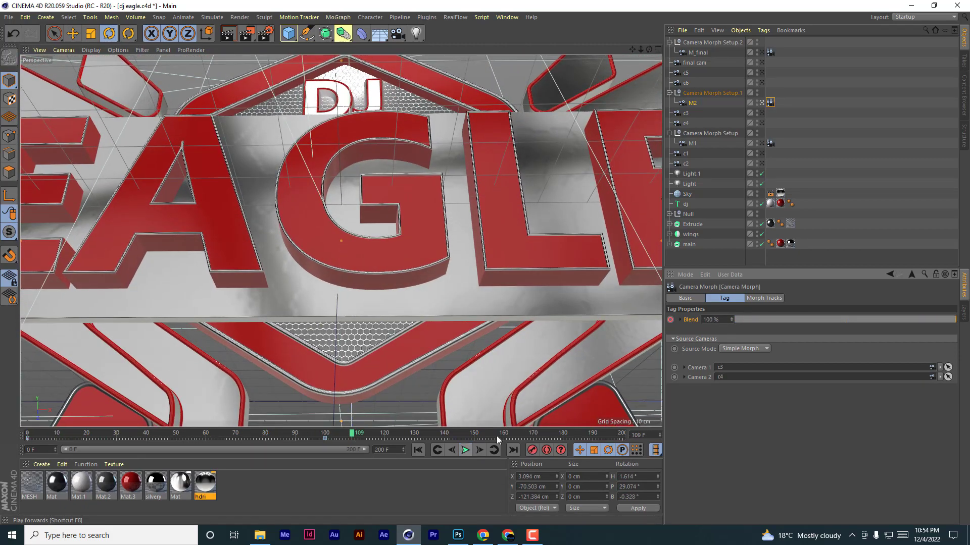
- Look through M_final and keyframe its Camera Morph blend at 100% on frame 100
{"action": "left_click", "coordinate": [698, 53]}
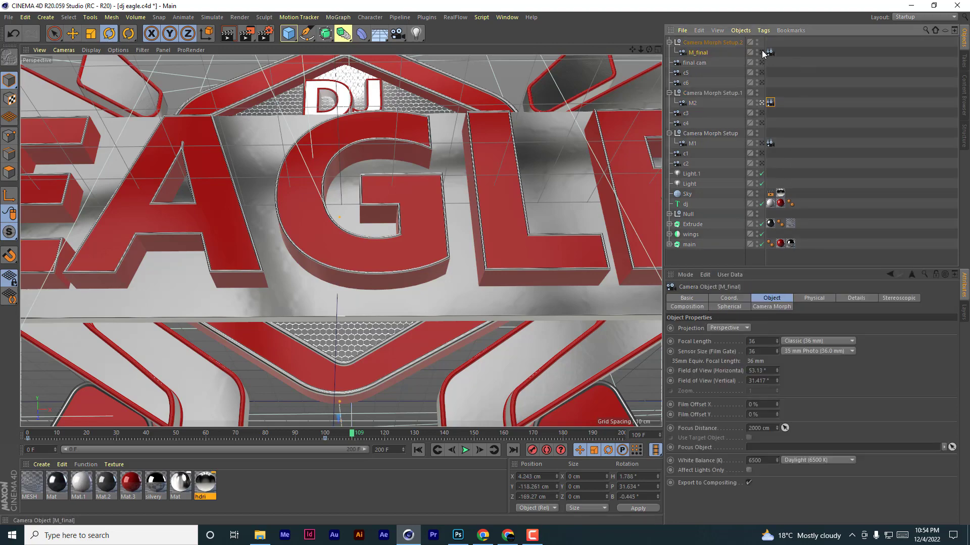
{"action": "left_click", "coordinate": [762, 53]}
{"action": "left_click", "coordinate": [769, 52]}
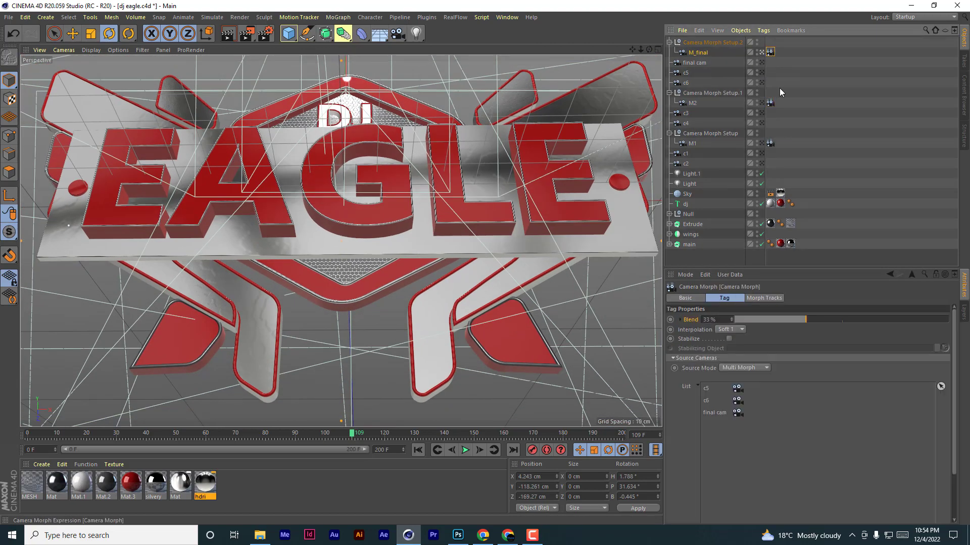
{"action": "left_click_drag", "start_coordinate": [801, 328], "coordinate": [723, 324]}
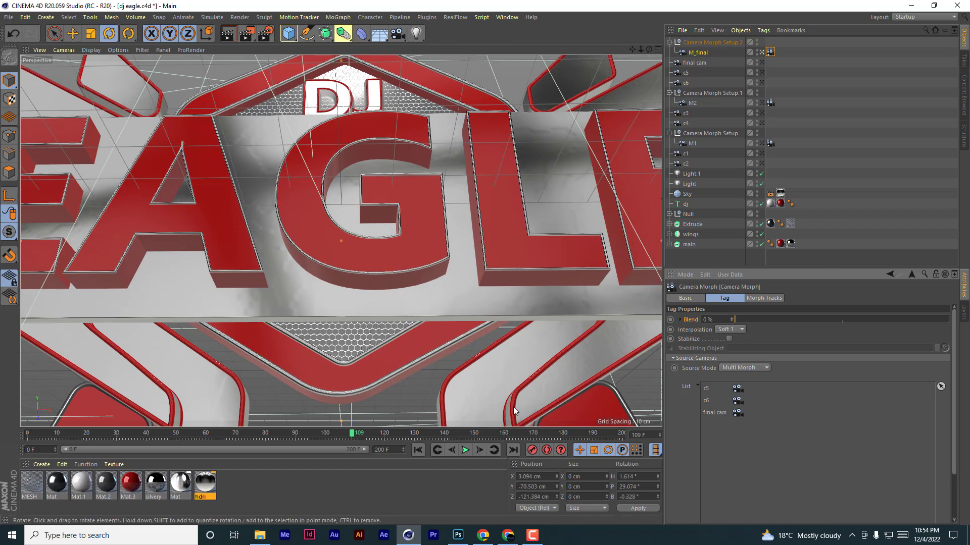
{"action": "left_click_drag", "start_coordinate": [351, 434], "coordinate": [349, 434]}
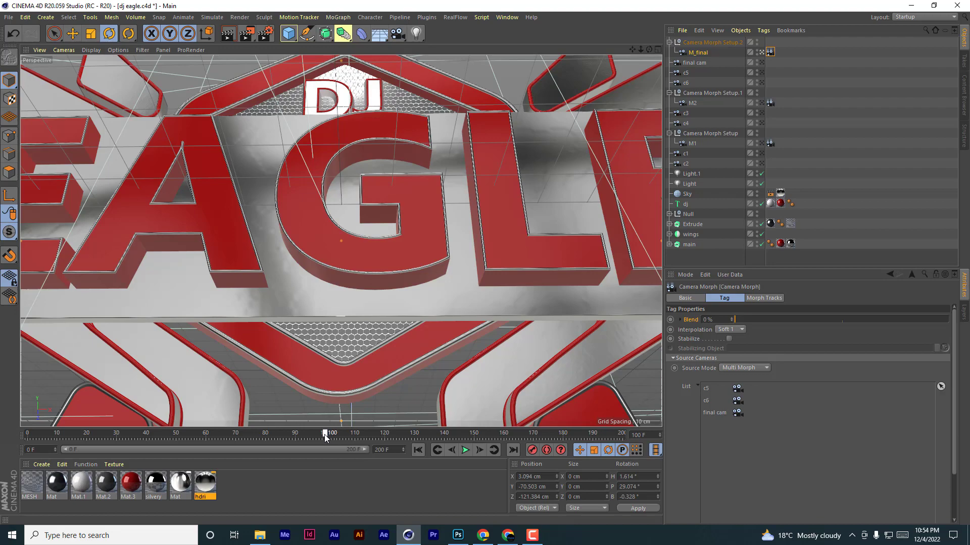
{"action": "left_click_drag", "start_coordinate": [746, 320], "coordinate": [958, 333]}
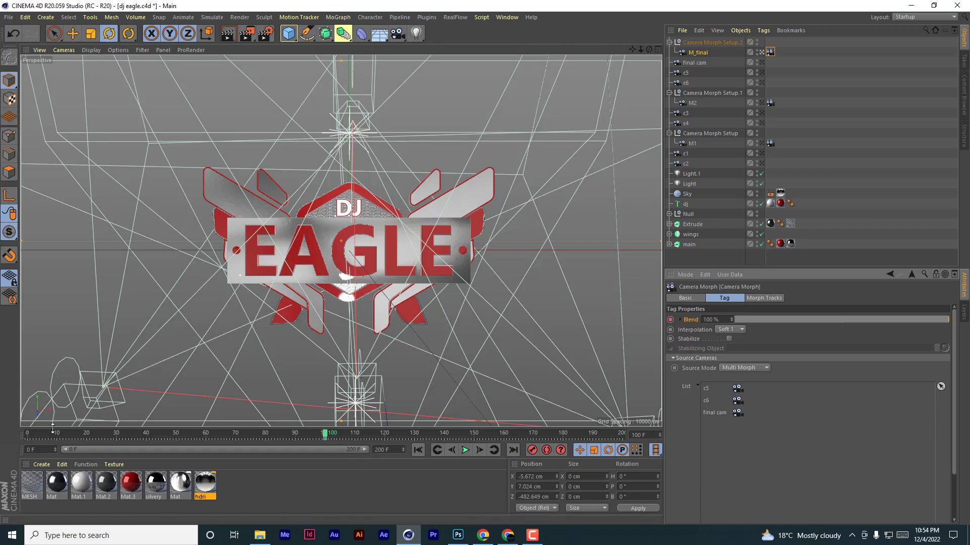
- Keyframe M_final's blend at 0% on frame 1 and play the camera move through frame 100
{"action": "left_click_drag", "start_coordinate": [52, 432], "coordinate": [30, 434]}
{"action": "left_click", "coordinate": [749, 320]}
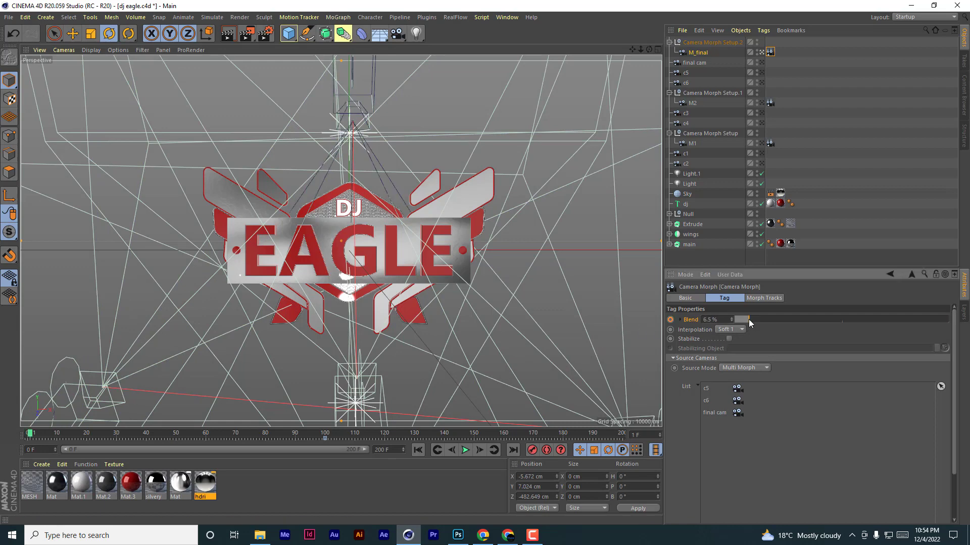
{"action": "left_click_drag", "start_coordinate": [749, 320], "coordinate": [672, 328]}
{"action": "left_click", "coordinate": [670, 320]}
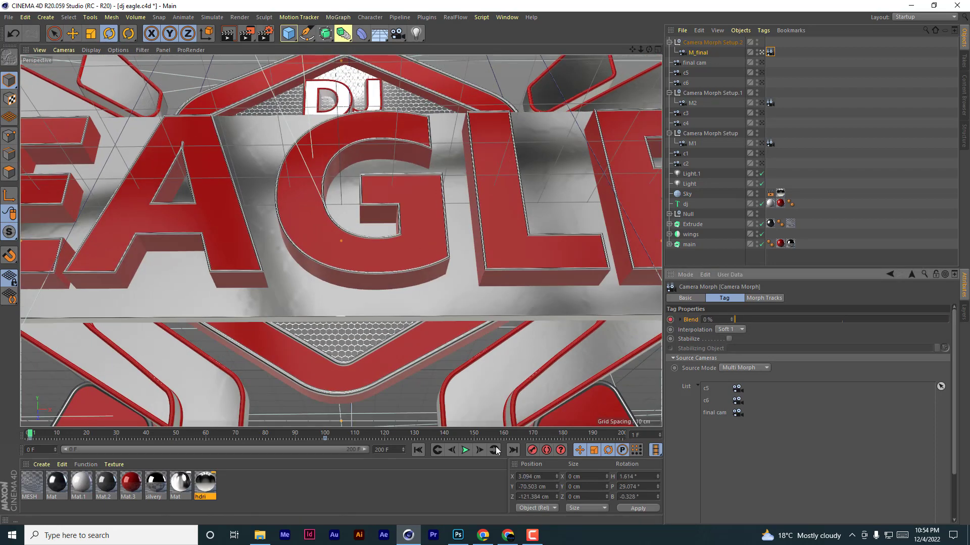
{"action": "left_click", "coordinate": [465, 451]}
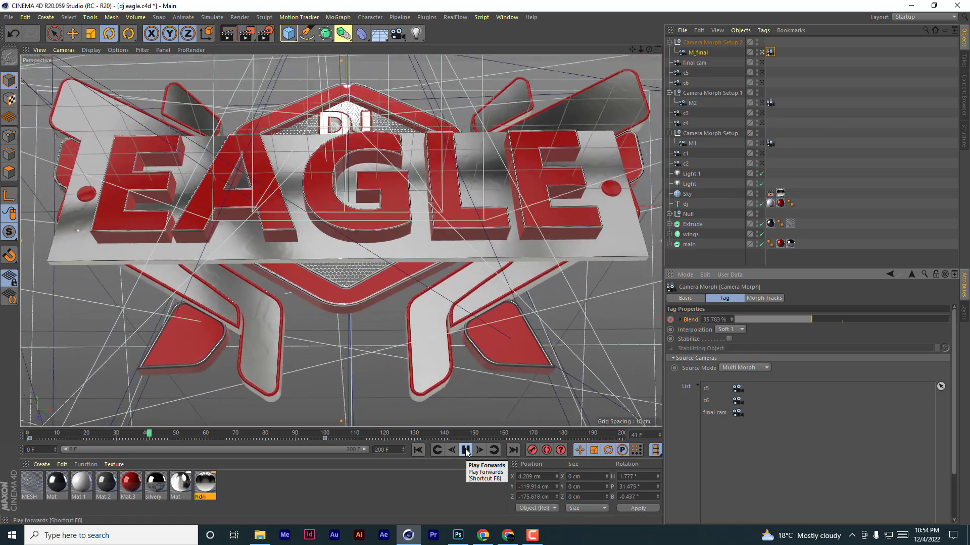
{"action": "left_click", "coordinate": [465, 451]}
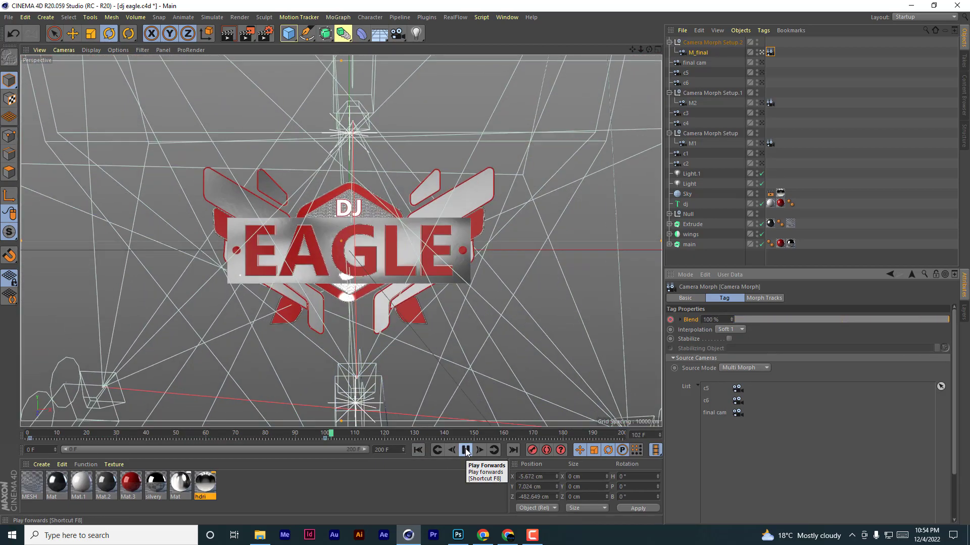
- Pan camera c5 so the logo sits higher in its view, and check the start of the move through M_final at frame 0
{"action": "left_click_drag", "start_coordinate": [291, 438], "coordinate": [242, 439]}
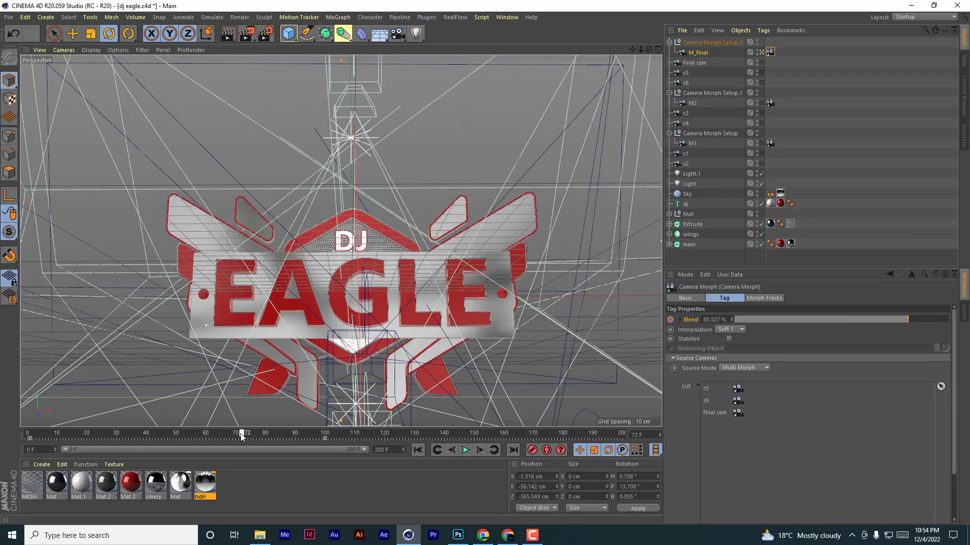
{"action": "left_click", "coordinate": [762, 71]}
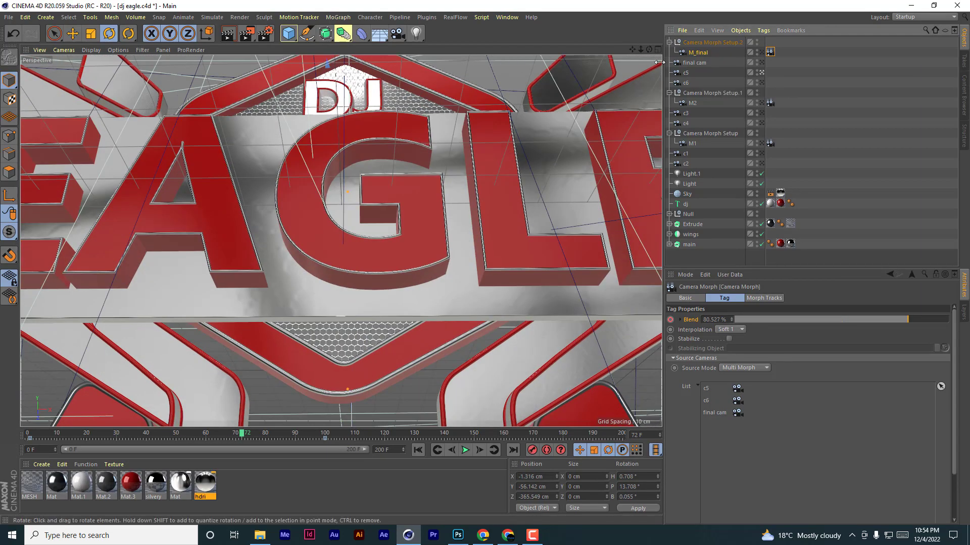
{"action": "left_click_drag", "start_coordinate": [633, 50], "coordinate": [632, 1]}
{"action": "left_click_drag", "start_coordinate": [251, 428], "coordinate": [27, 434]}
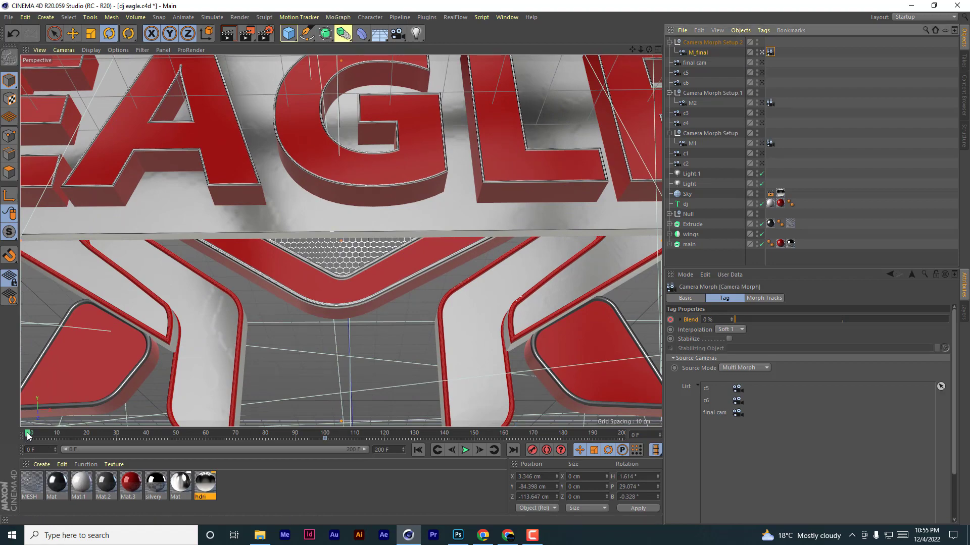
- Pan camera c6 so the logo sits slightly higher in its view, check the move through M_final, and save the project
{"action": "left_click_drag", "start_coordinate": [27, 436], "coordinate": [183, 441]}
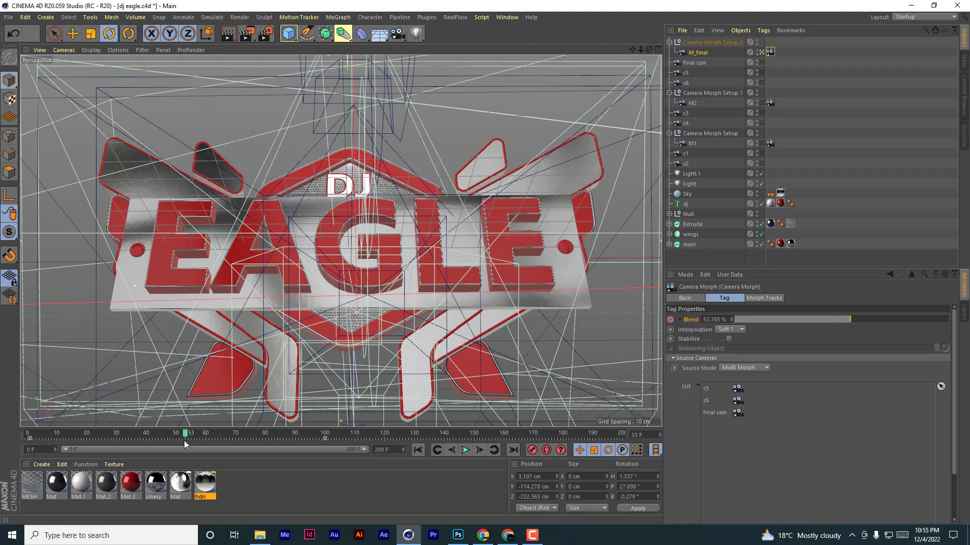
{"action": "left_click", "coordinate": [762, 83]}
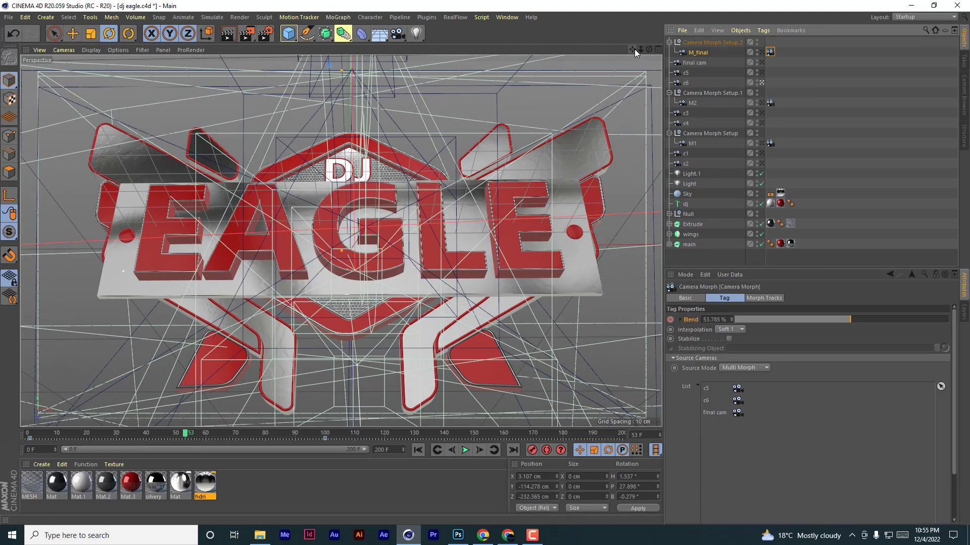
{"action": "left_click_drag", "start_coordinate": [632, 49], "coordinate": [628, 32]}
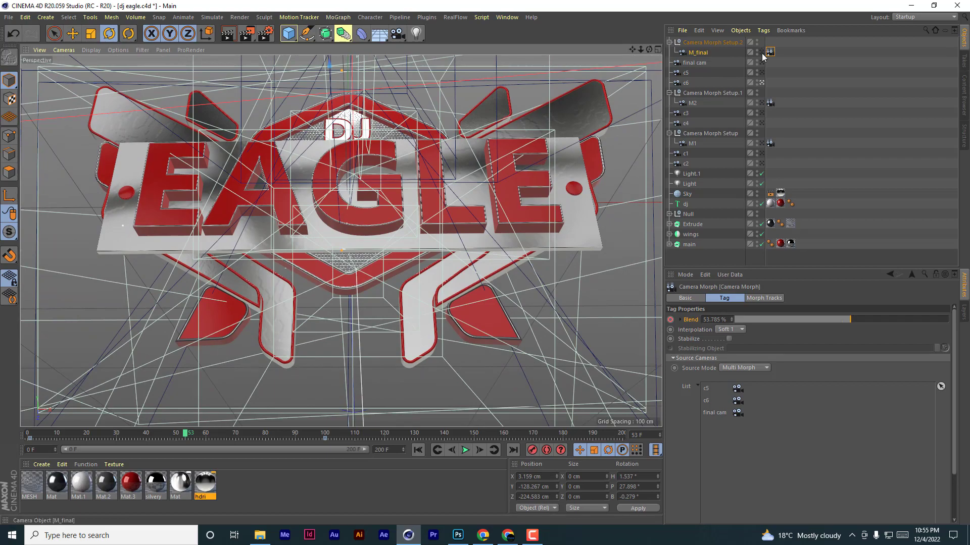
{"action": "left_click_drag", "start_coordinate": [496, 232], "coordinate": [314, 444], "text": "alt"}
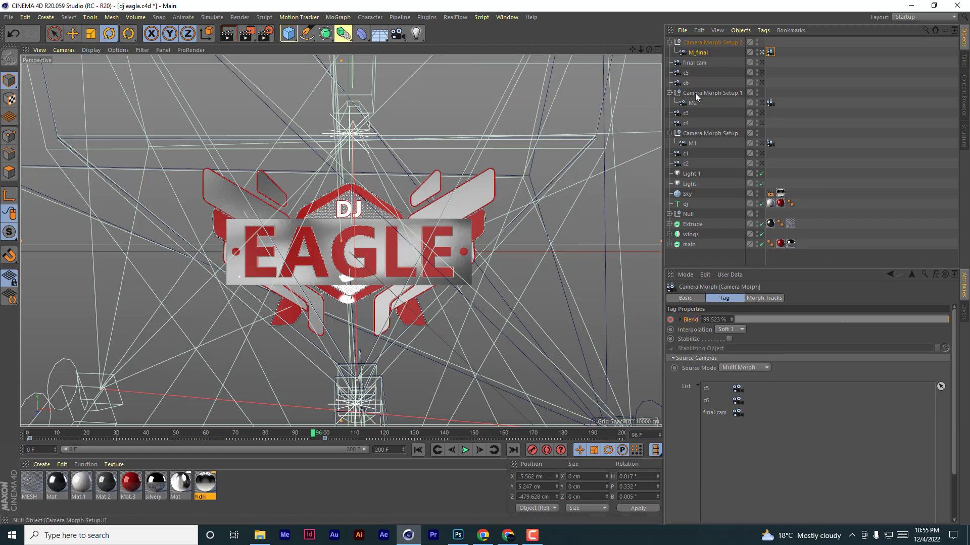
{"action": "left_click", "coordinate": [9, 18]}
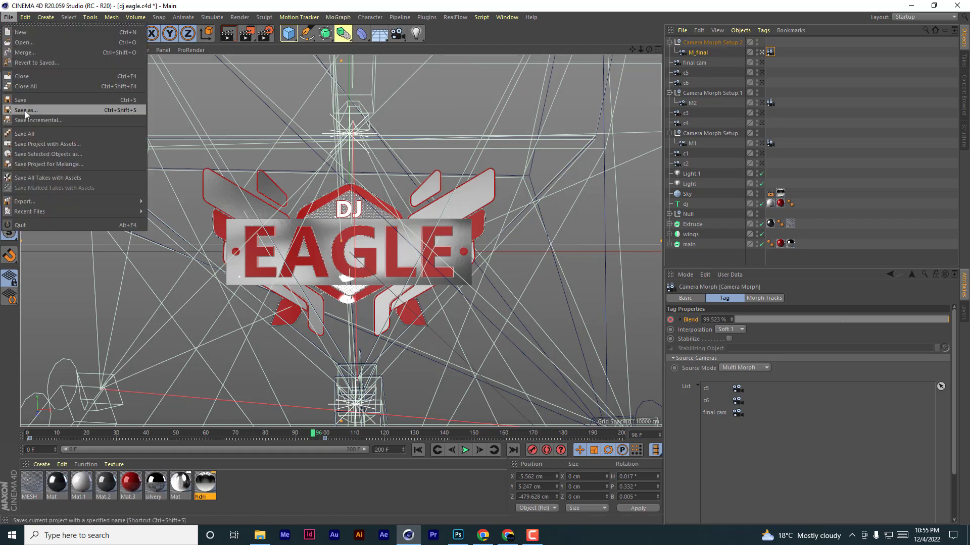
{"action": "left_click", "coordinate": [25, 102]}
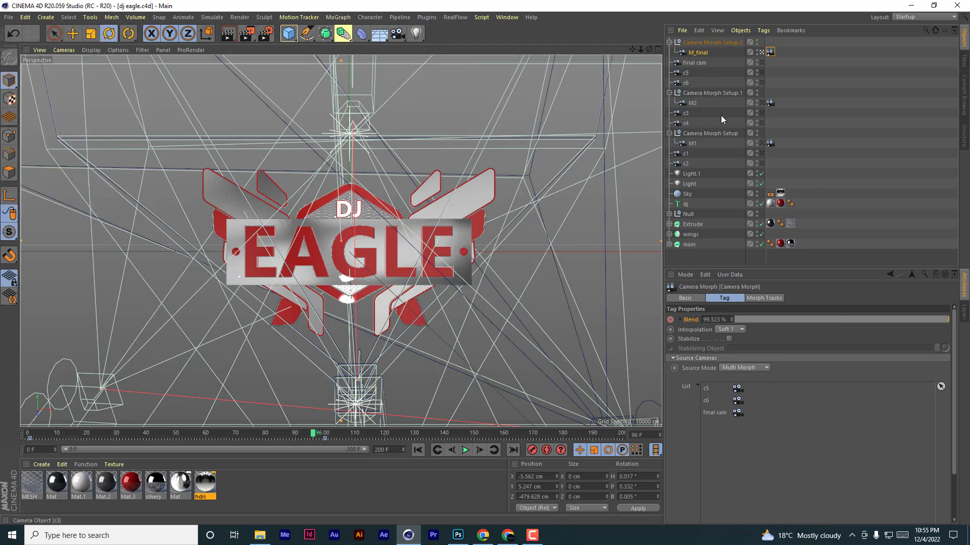
- Add a Plain effector to the eagle MoText object inside the Null group
{"action": "left_click", "coordinate": [669, 214]}
{"action": "left_click", "coordinate": [695, 245]}
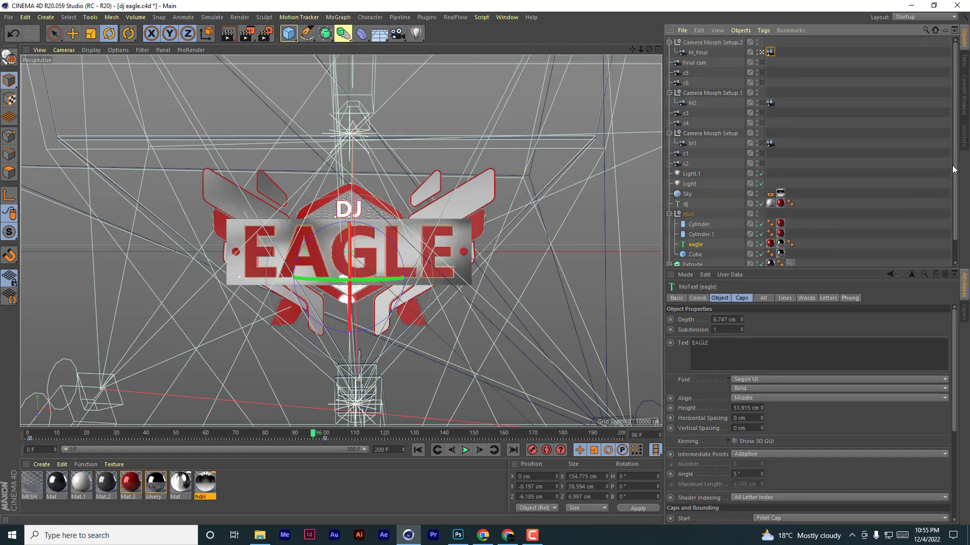
{"action": "scroll", "coordinate": [956, 172], "scroll_direction": "down", "scroll_amount": 2}
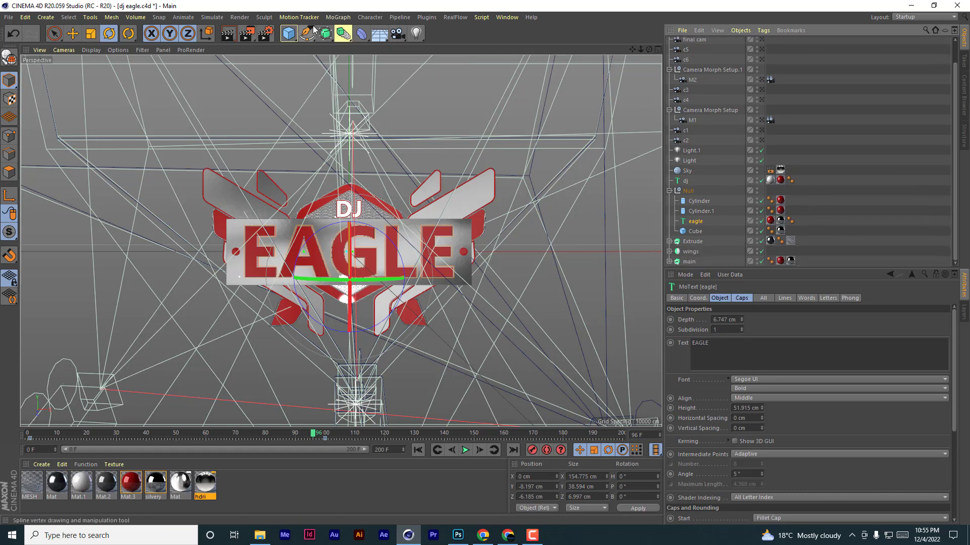
{"action": "left_click", "coordinate": [342, 21]}
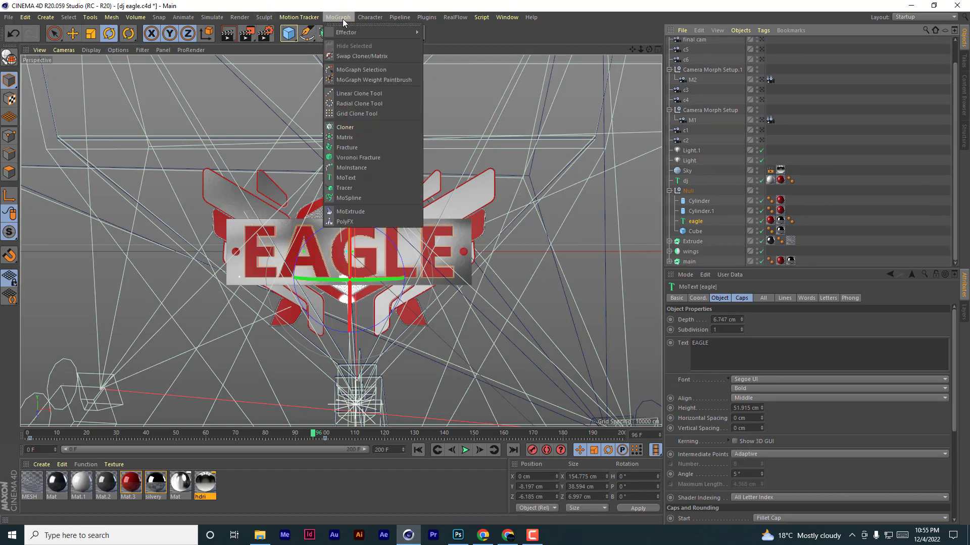
{"action": "mouse_move", "coordinate": [347, 32]}
{"action": "left_click", "coordinate": [444, 53]}
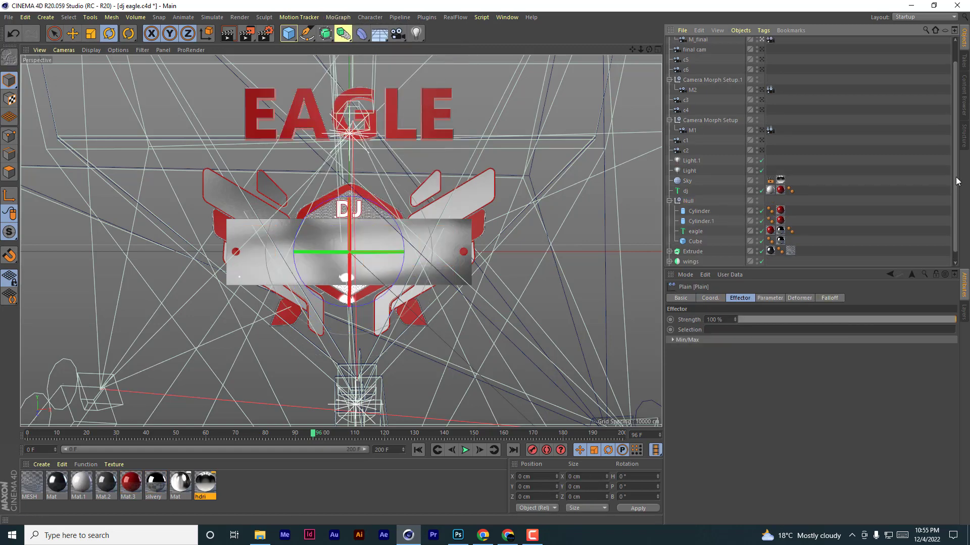
- Rename the new Plain effector as eagle
{"action": "scroll", "coordinate": [958, 138], "scroll_direction": "up", "scroll_amount": 3}
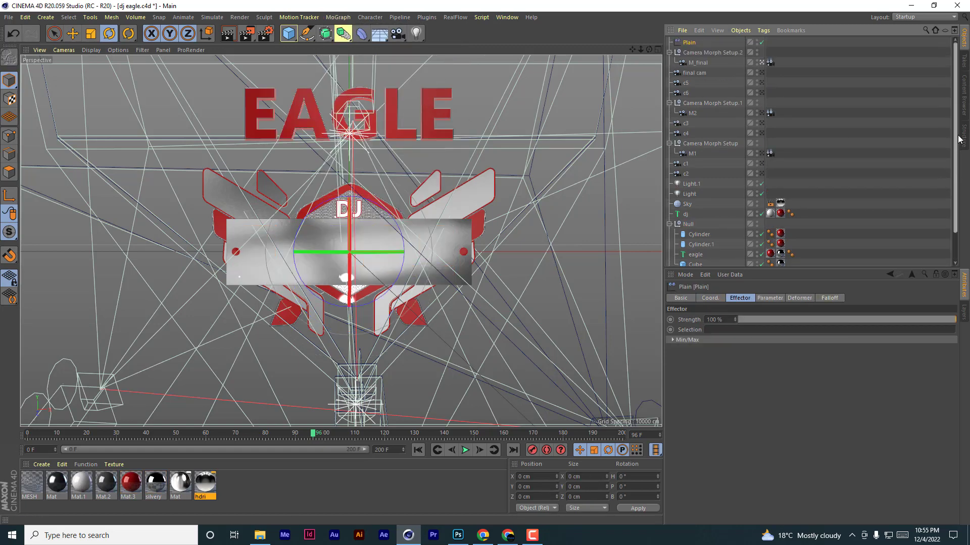
{"action": "double_click", "coordinate": [688, 43]}
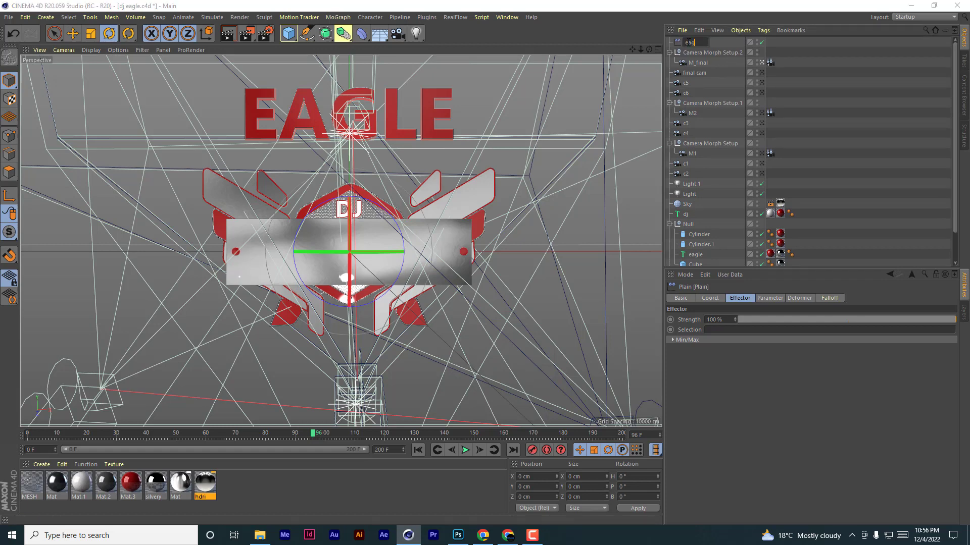
{"action": "key", "text": "Return"}
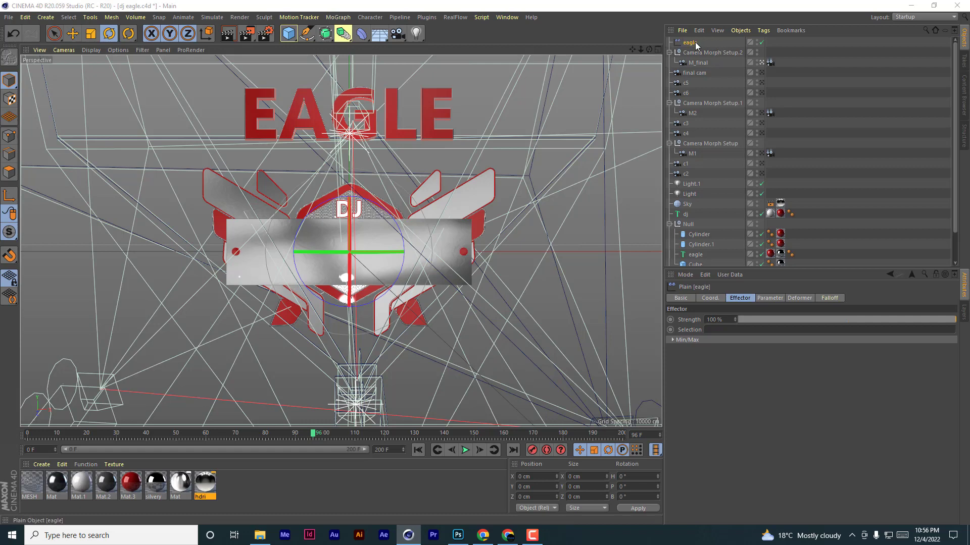
- Give the eagle effector a Linear Field falloff and set its position offset to Y 0 cm and Z -500 cm
{"action": "left_click", "coordinate": [820, 298]}
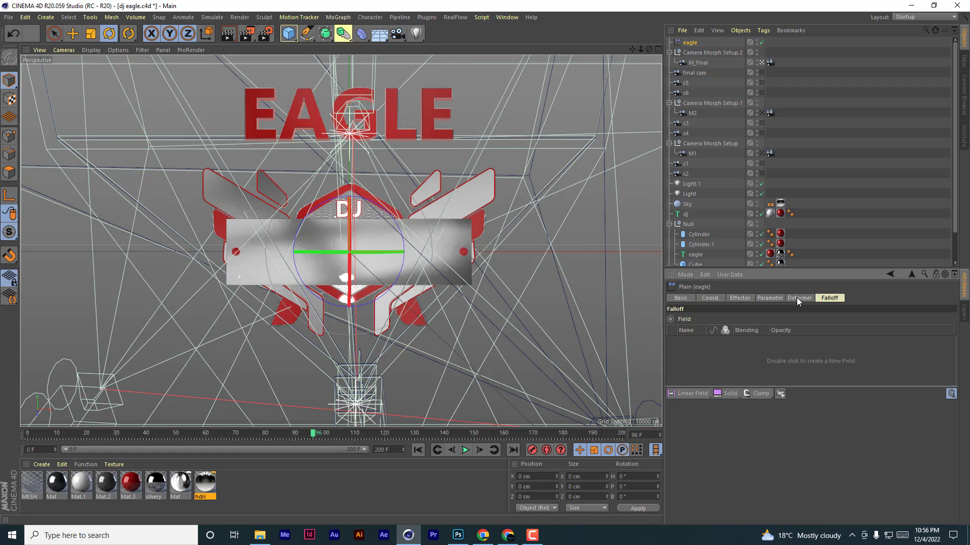
{"action": "left_click", "coordinate": [696, 392]}
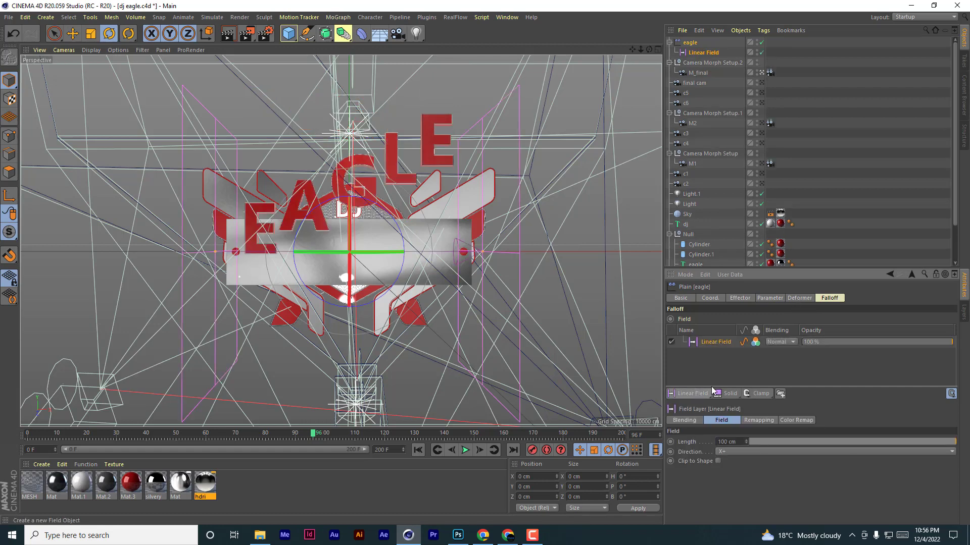
{"action": "left_click", "coordinate": [768, 298]}
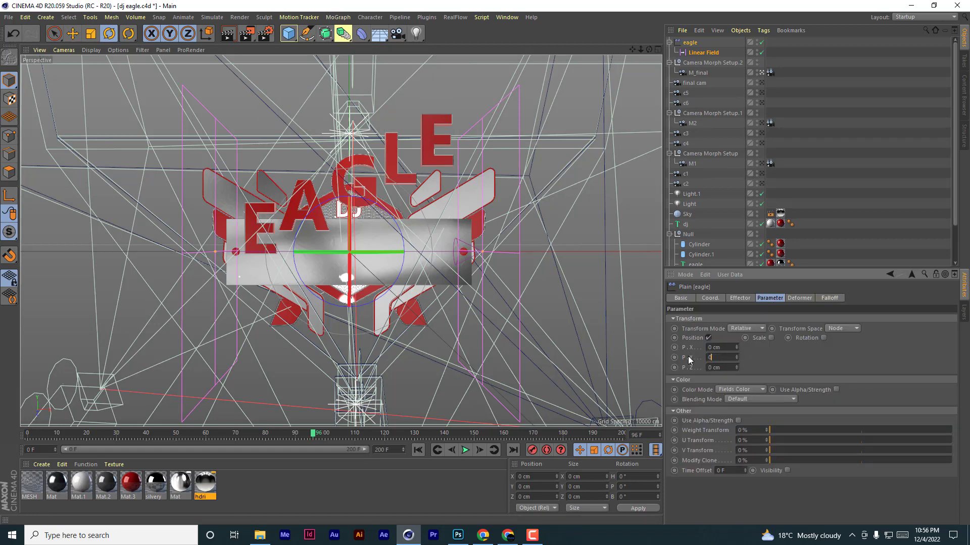
{"action": "key", "text": "Return"}
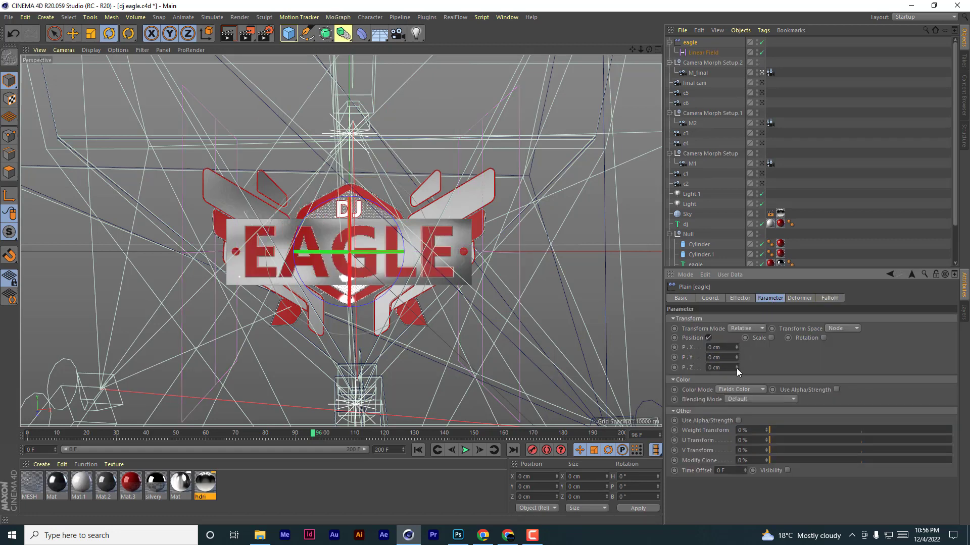
{"action": "mouse_move", "coordinate": [737, 368]}
{"action": "left_mouse_down"}
{"action": "mouse_move", "coordinate": [736, 358]}
{"action": "mouse_move", "coordinate": [736, 426]}
{"action": "mouse_move", "coordinate": [738, 359]}
{"action": "left_mouse_up"}
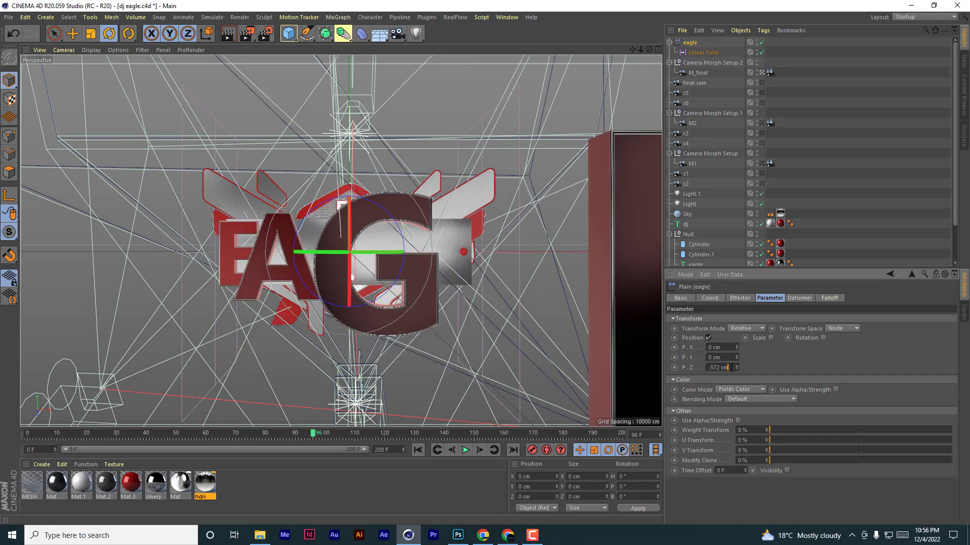
{"action": "type", "text": "-500"}
{"action": "key", "text": "Return"}
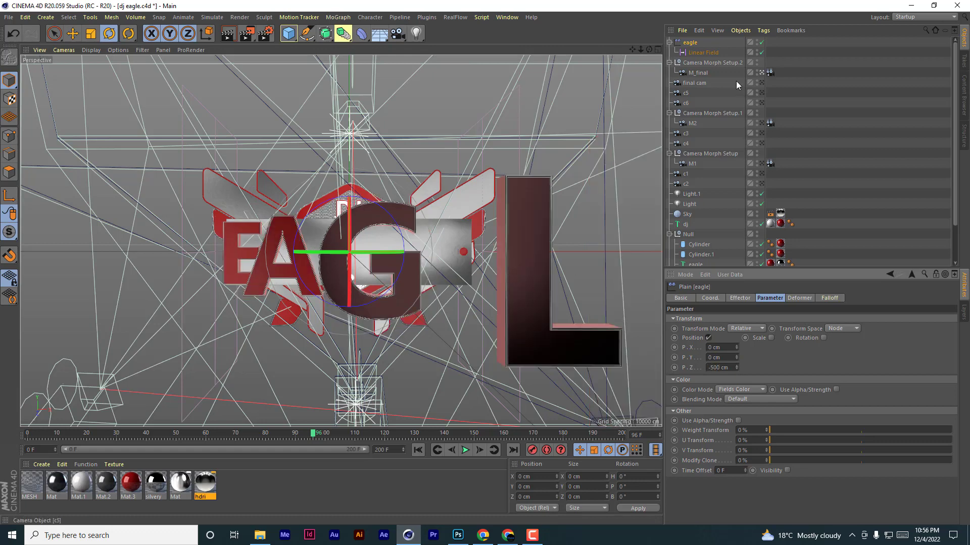
- Move the Linear Field along X to about -161.4 cm and keyframe its X position at frame 1
{"action": "left_click", "coordinate": [700, 53]}
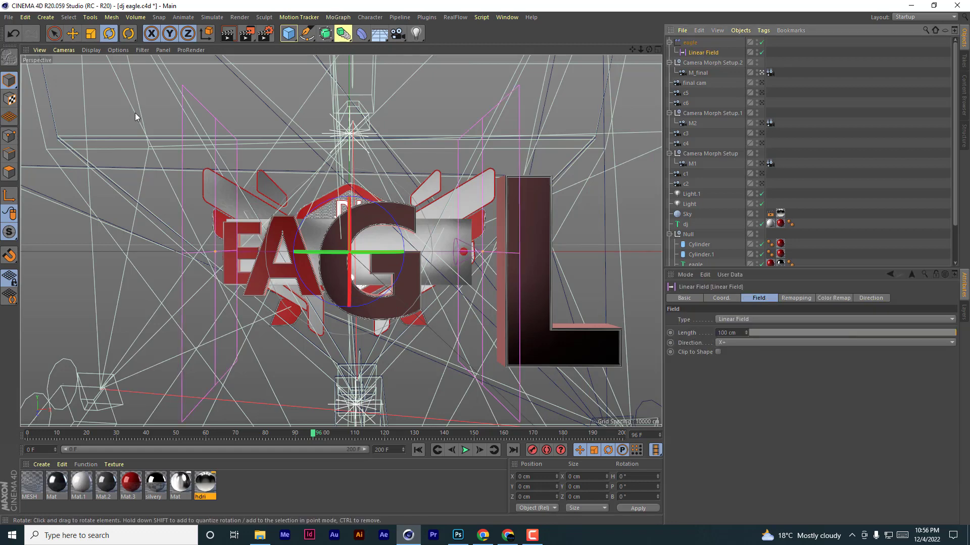
{"action": "left_click", "coordinate": [72, 34]}
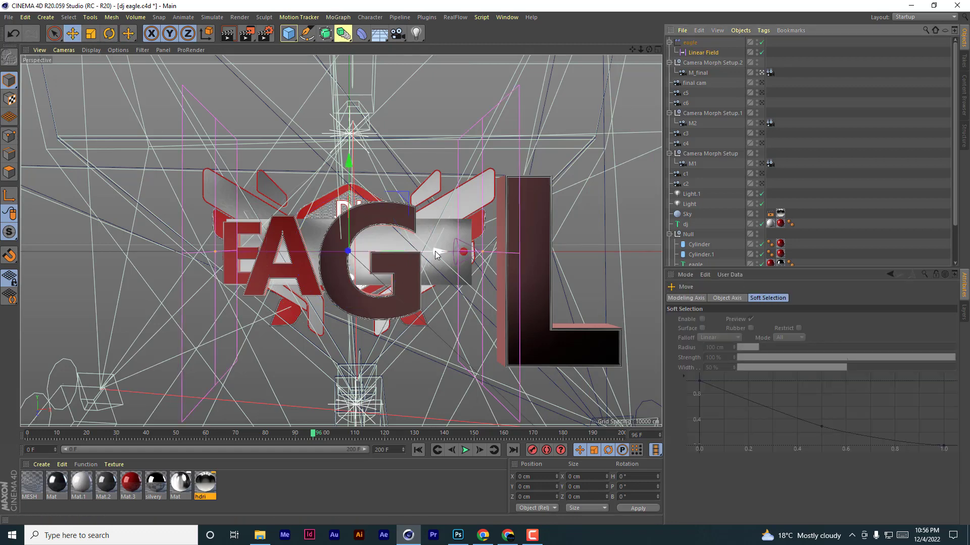
{"action": "left_click_drag", "start_coordinate": [435, 251], "coordinate": [219, 286]}
{"action": "left_click_drag", "start_coordinate": [313, 434], "coordinate": [30, 441]}
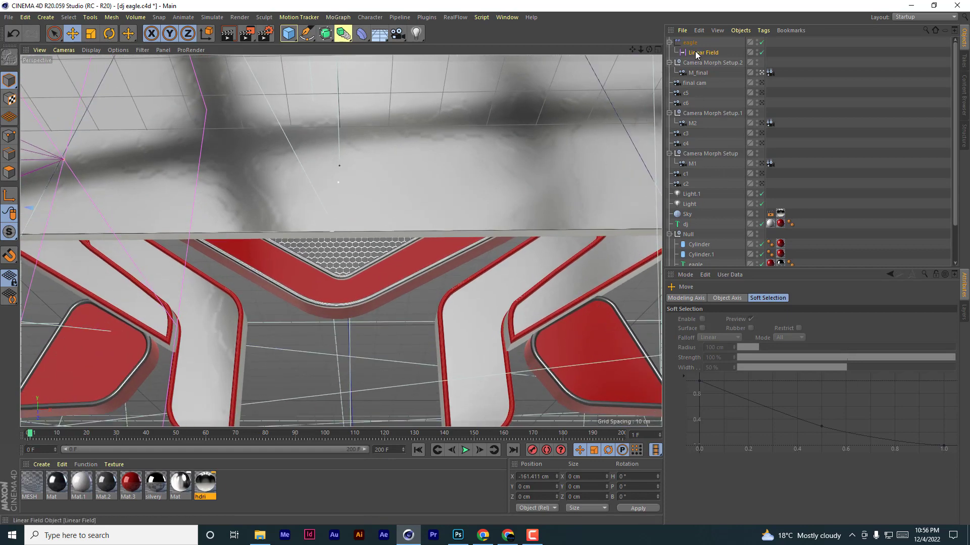
{"action": "left_click", "coordinate": [757, 298]}
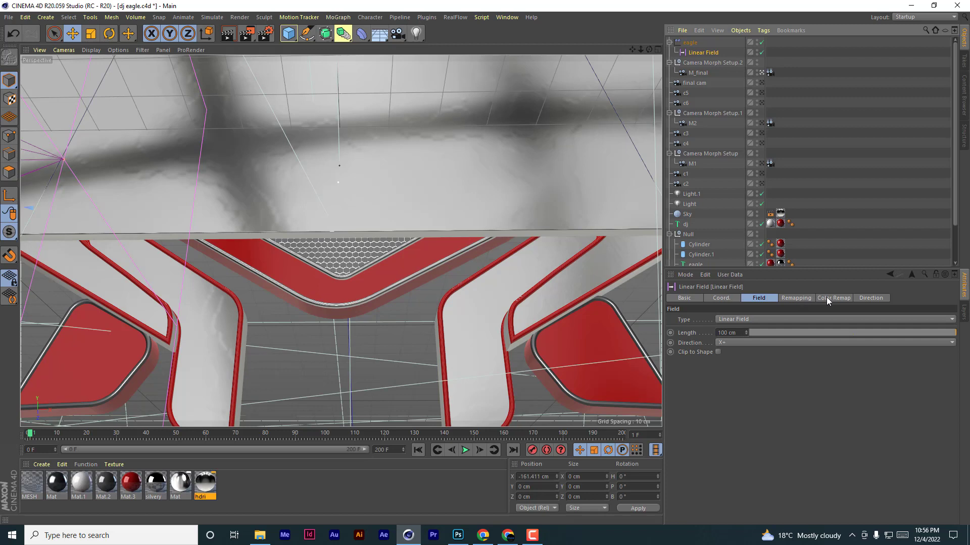
{"action": "left_click", "coordinate": [727, 297]}
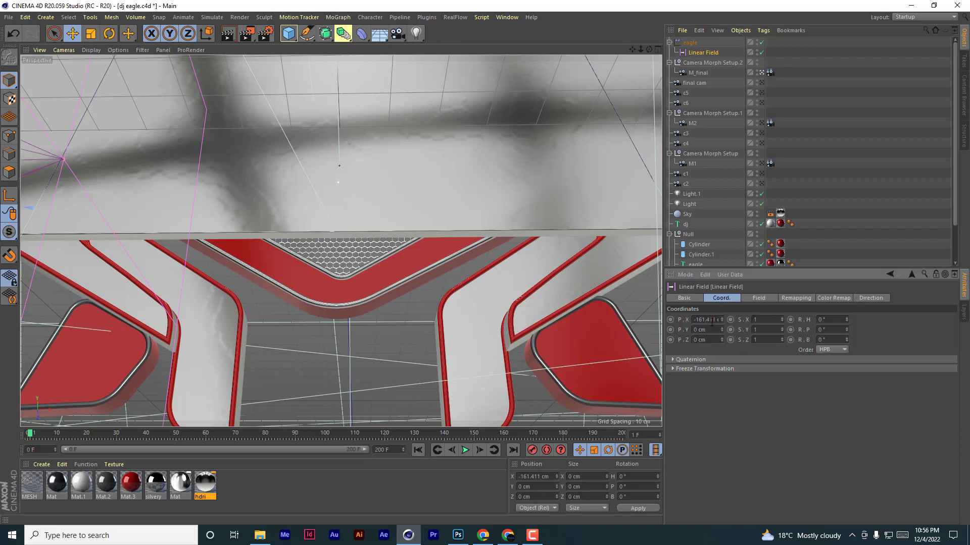
{"action": "left_click", "coordinate": [671, 320]}
- Add a camera named test outside the M_final view, look through it and move it back to frame the whole logo
{"action": "left_click", "coordinate": [761, 72]}
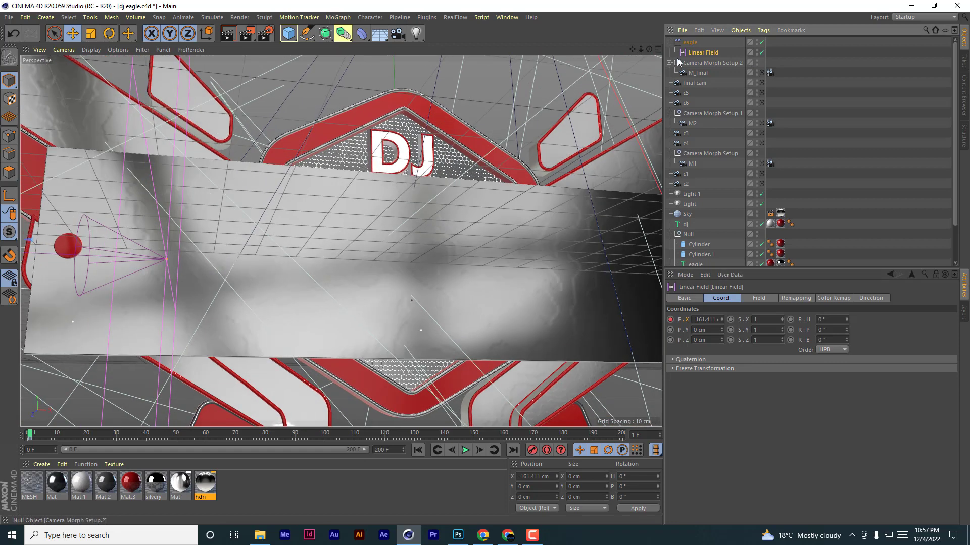
{"action": "left_click", "coordinate": [398, 33]}
{"action": "double_click", "coordinate": [692, 43]}
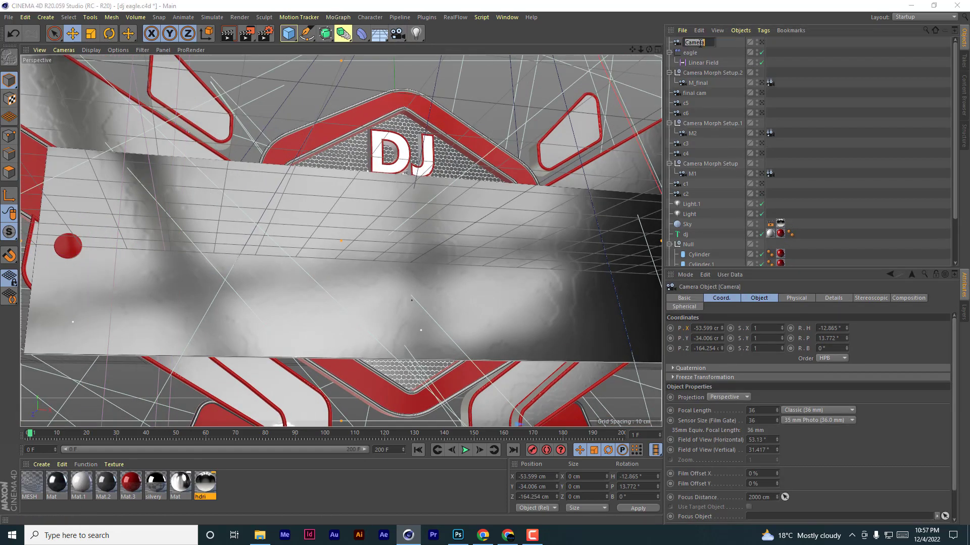
{"action": "type", "text": "test"}
{"action": "key", "text": "Return"}
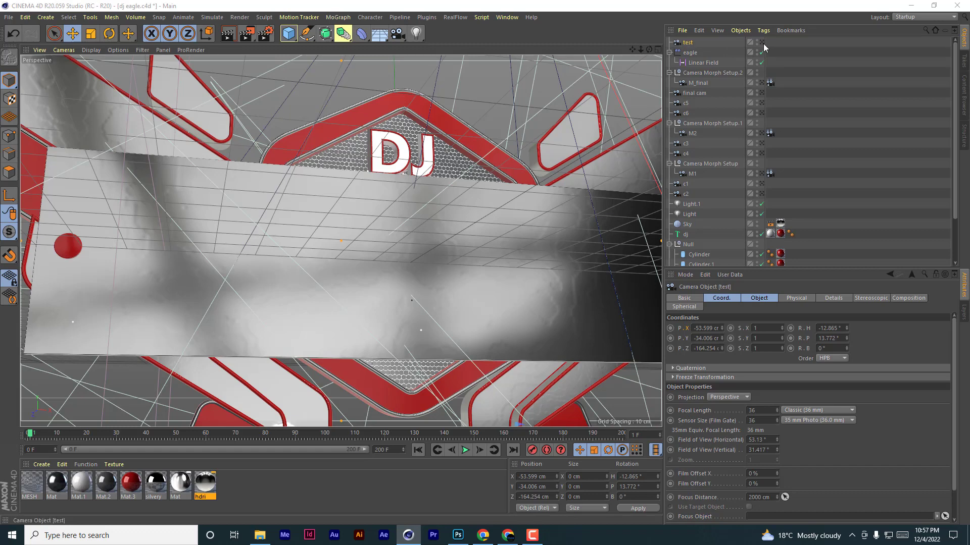
{"action": "left_click_drag", "start_coordinate": [640, 51], "coordinate": [668, 49]}
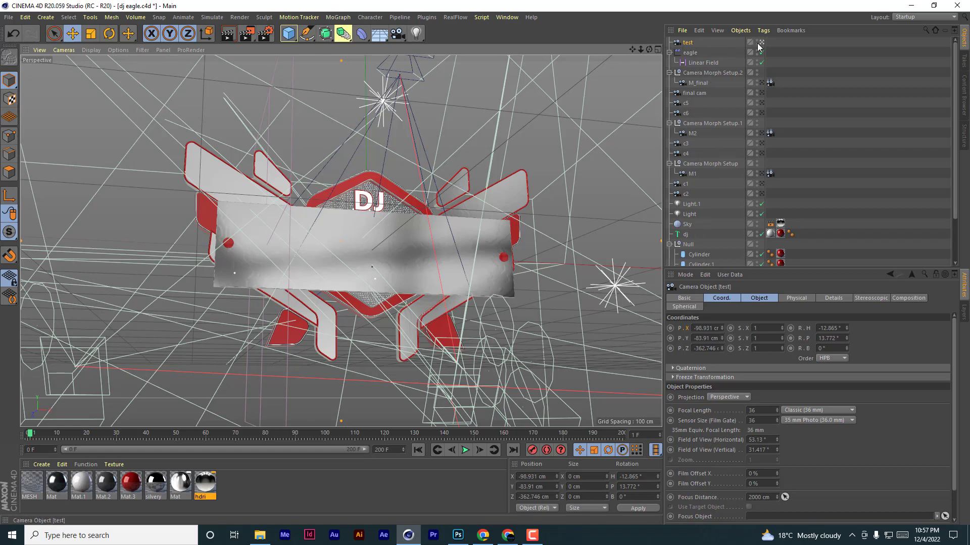
- At frame 100, move the Linear Field along X to about 200.9 cm and keyframe its X position
{"action": "left_click", "coordinate": [698, 63]}
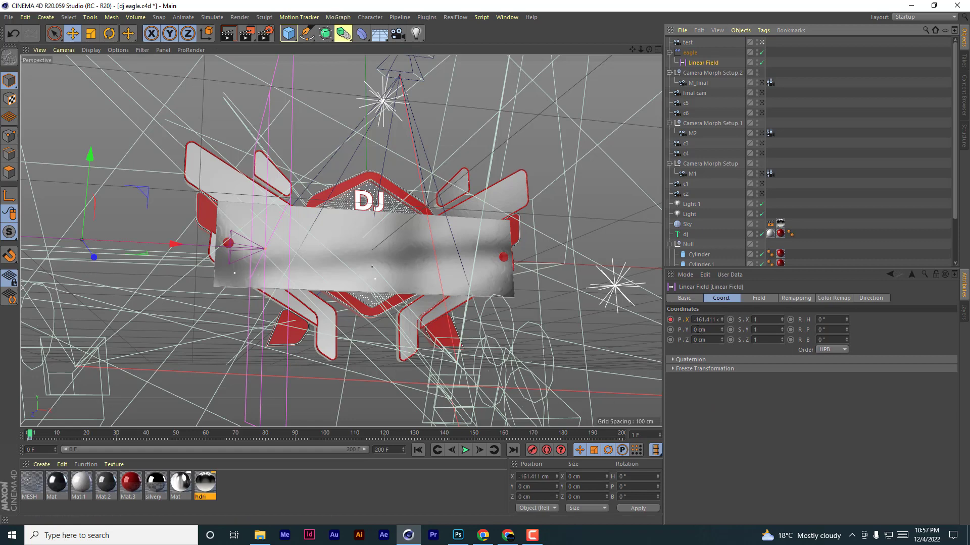
{"action": "left_click_drag", "start_coordinate": [31, 435], "coordinate": [326, 450]}
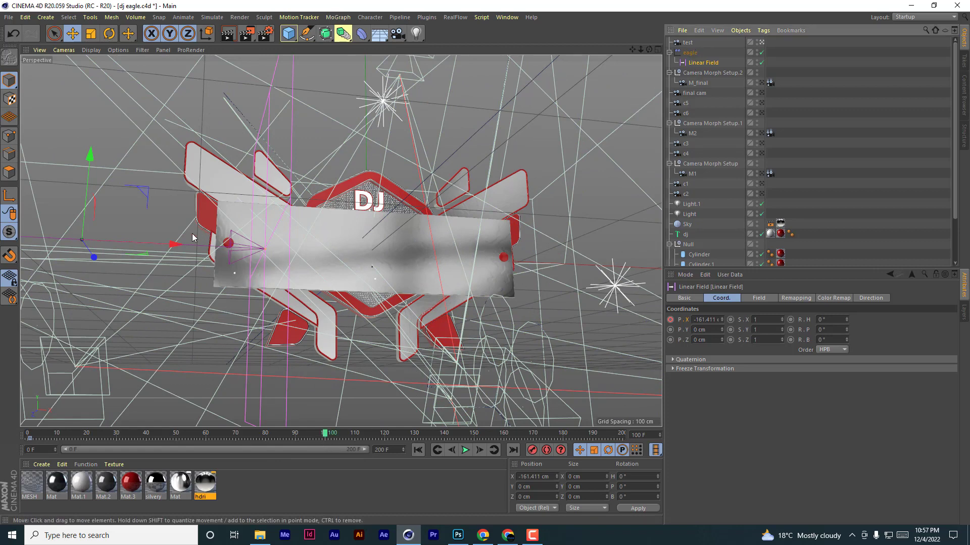
{"action": "left_click_drag", "start_coordinate": [174, 245], "coordinate": [659, 269]}
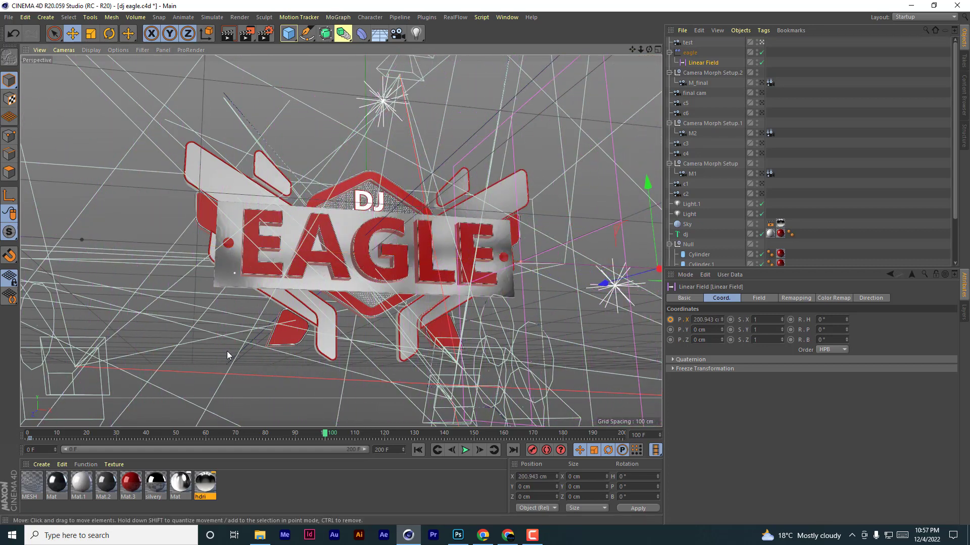
{"action": "left_click", "coordinate": [671, 319], "text": "ctrl"}
- Play the animation from the start to check how the EAGLE letters come in
{"action": "left_click", "coordinate": [419, 450]}
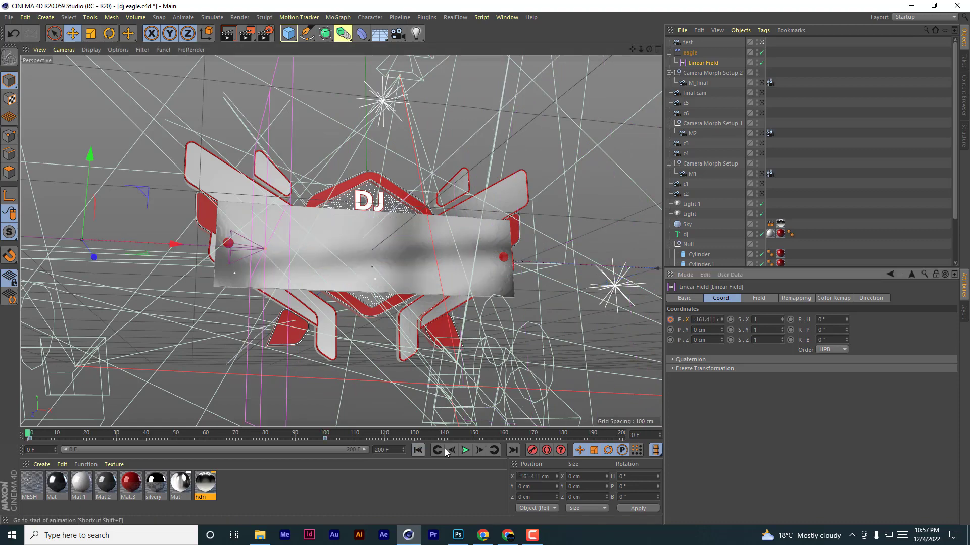
{"action": "left_click", "coordinate": [465, 450]}
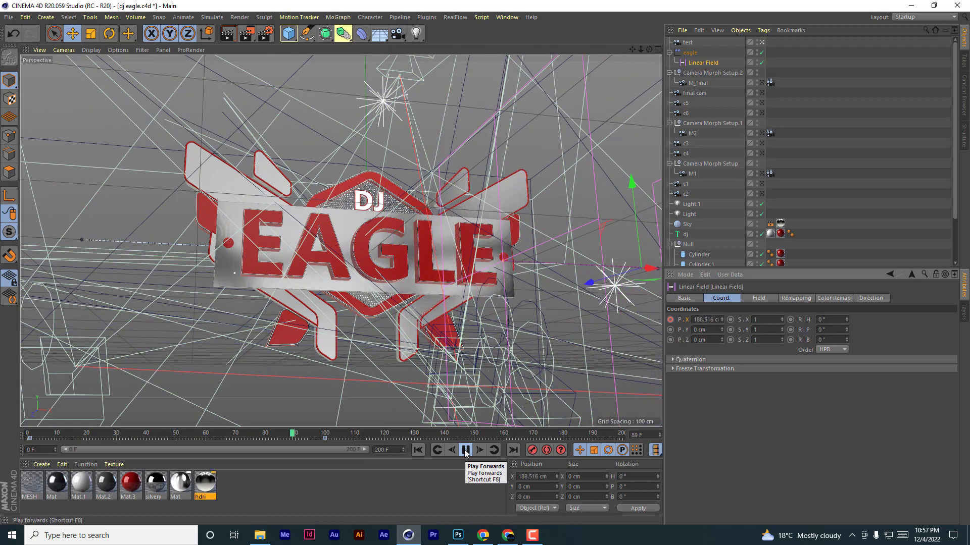
{"action": "left_click", "coordinate": [465, 450]}
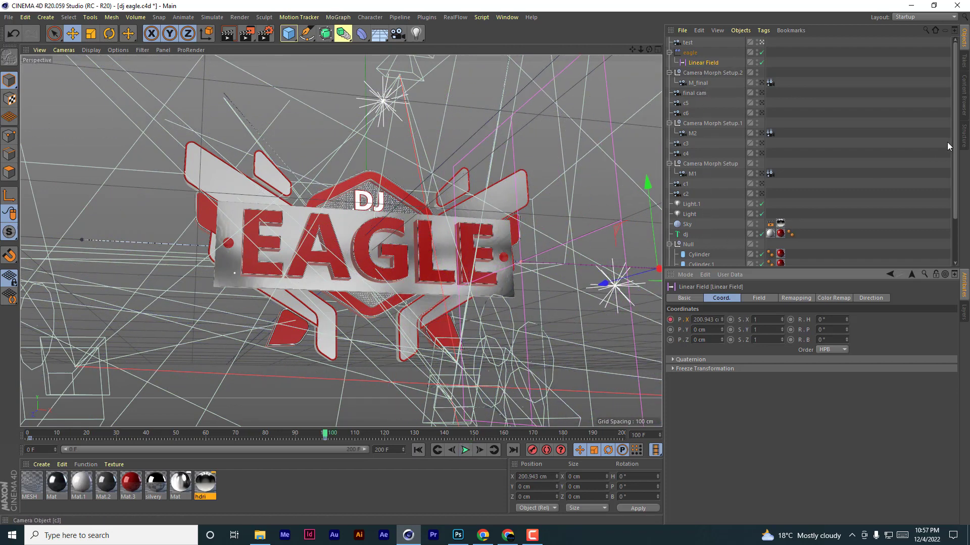
- Add a Delay effector to the eagle MoText object inside the Null group
{"action": "scroll", "coordinate": [737, 222], "scroll_direction": "down", "scroll_amount": 3}
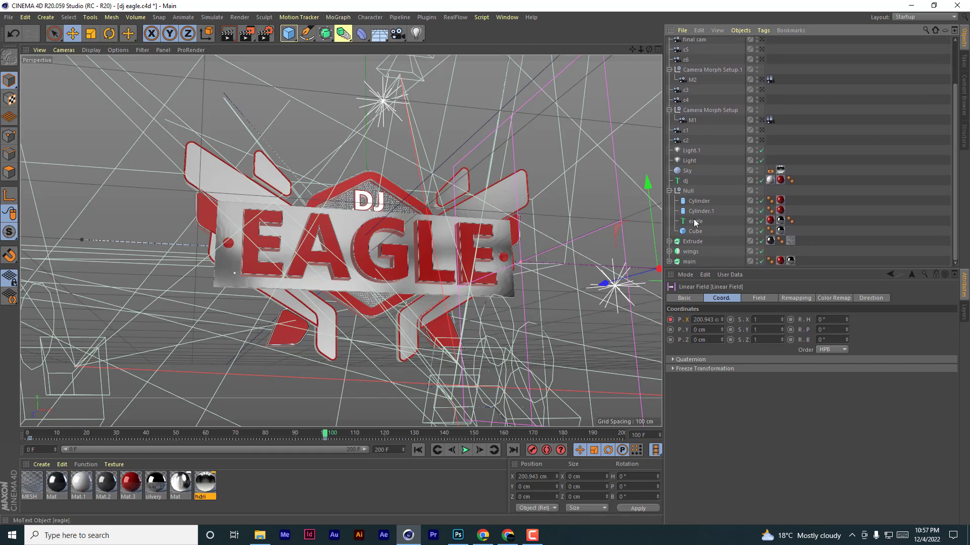
{"action": "left_click", "coordinate": [694, 222]}
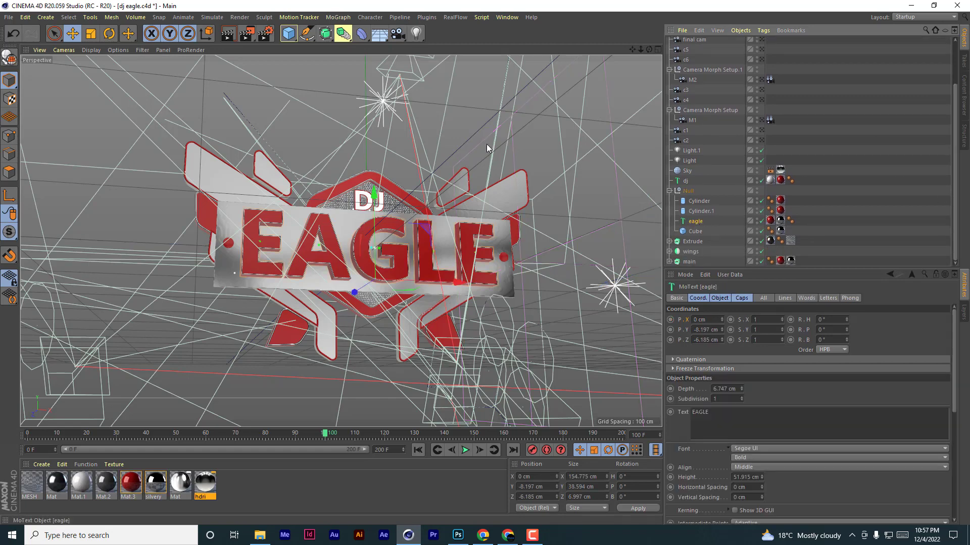
{"action": "left_click", "coordinate": [337, 18]}
{"action": "mouse_move", "coordinate": [362, 32]}
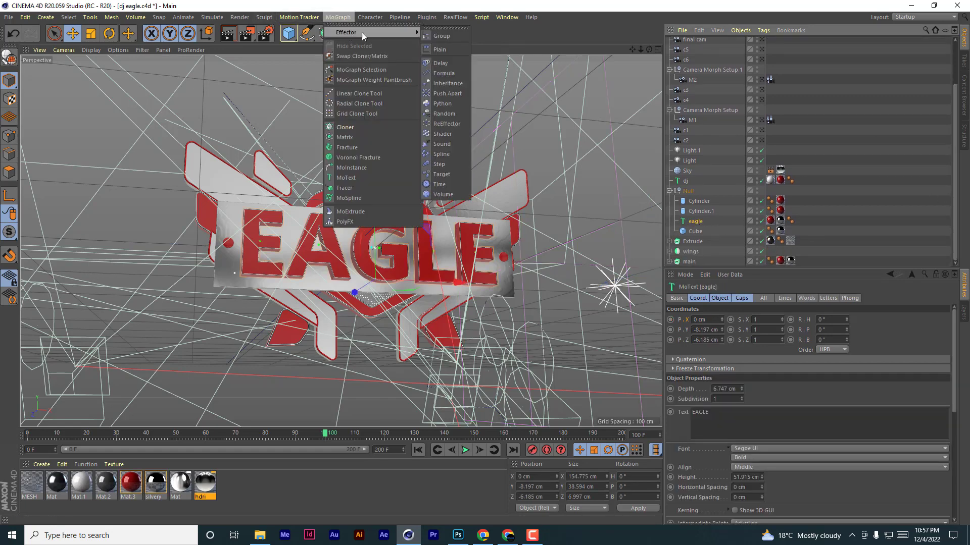
{"action": "left_click", "coordinate": [440, 63]}
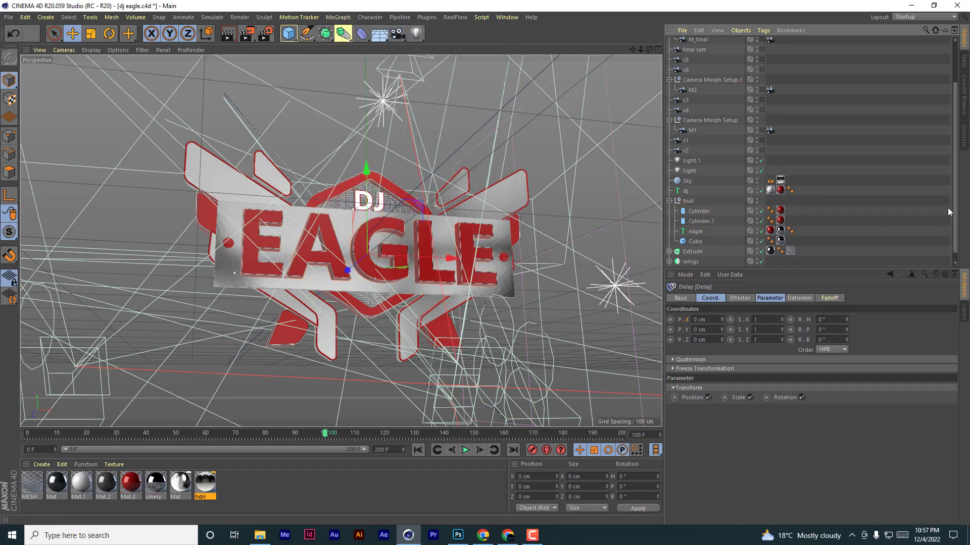
- Rename the new Delay effector as delay_eagle
{"action": "scroll", "coordinate": [948, 208], "scroll_direction": "up", "scroll_amount": 3}
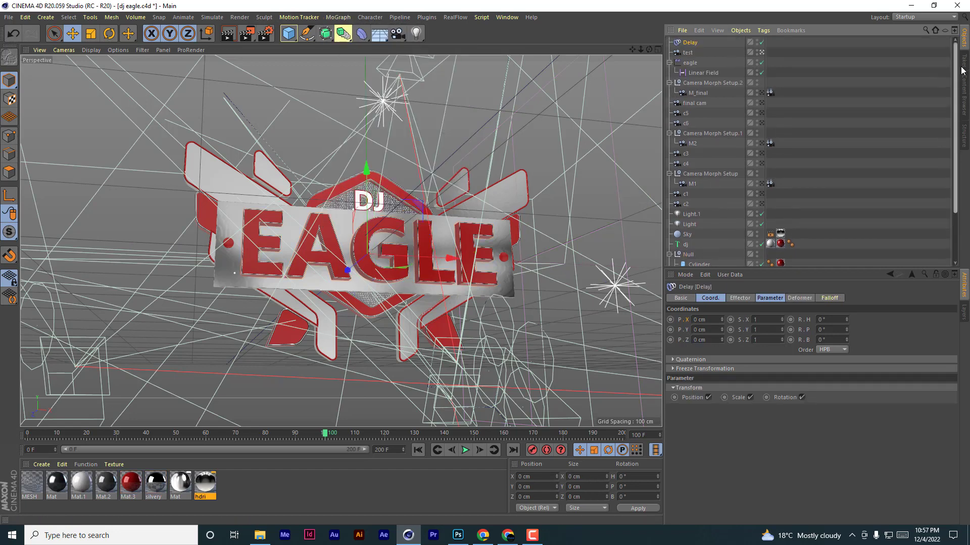
{"action": "double_click", "coordinate": [692, 43]}
{"action": "type", "text": "eagl"}
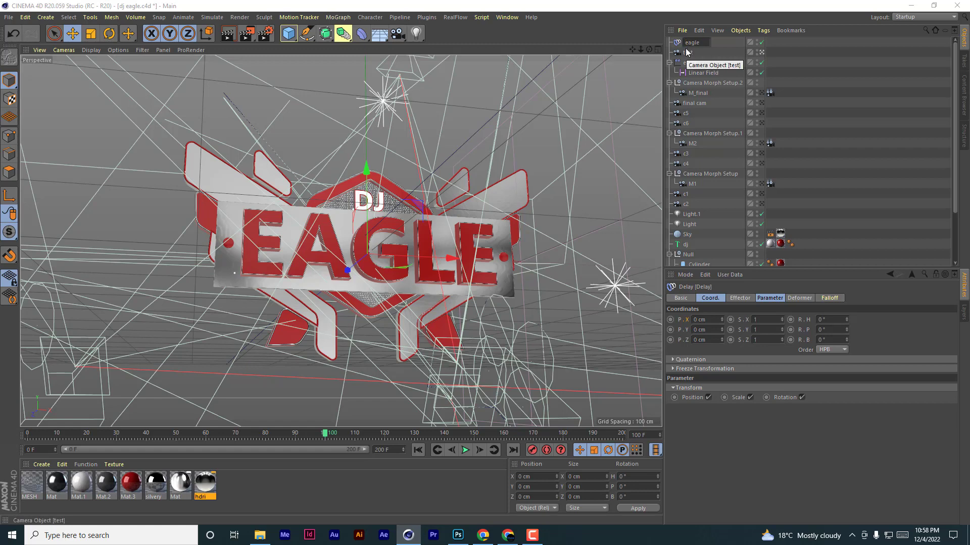
{"action": "type", "text": "ela"}
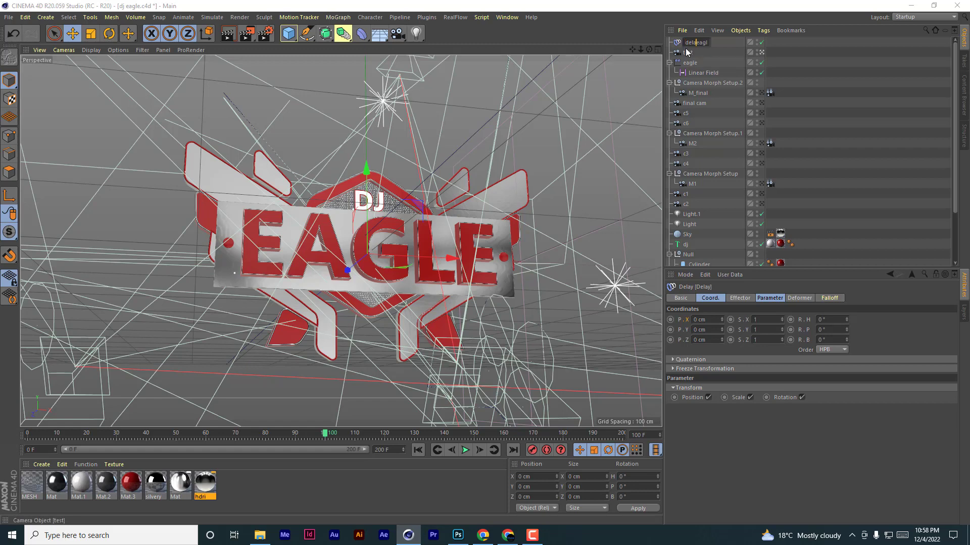
{"action": "type", "text": "y_"}
{"action": "key", "text": "Return"}
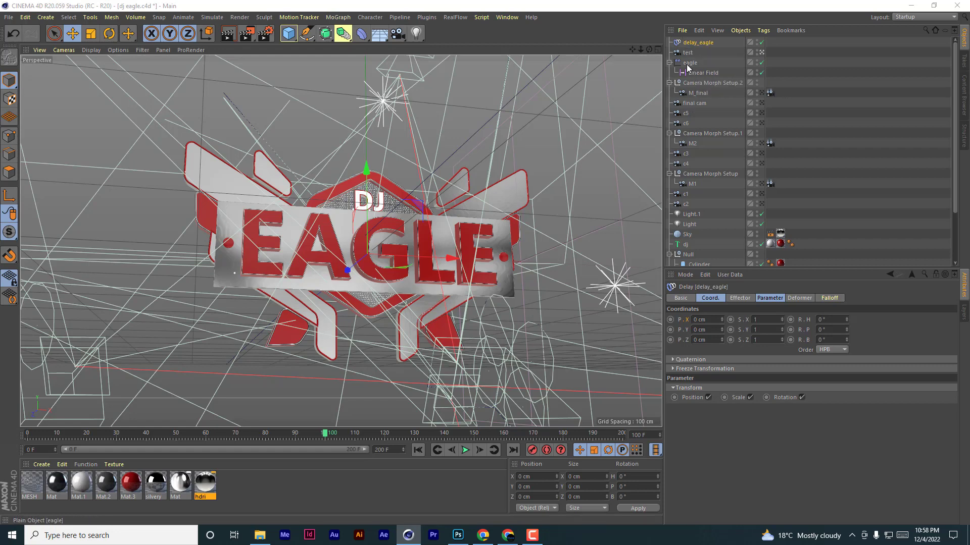
- Rename the eagle Plain effector as p_eagle
{"action": "left_click", "coordinate": [688, 62]}
{"action": "double_click", "coordinate": [687, 63]}
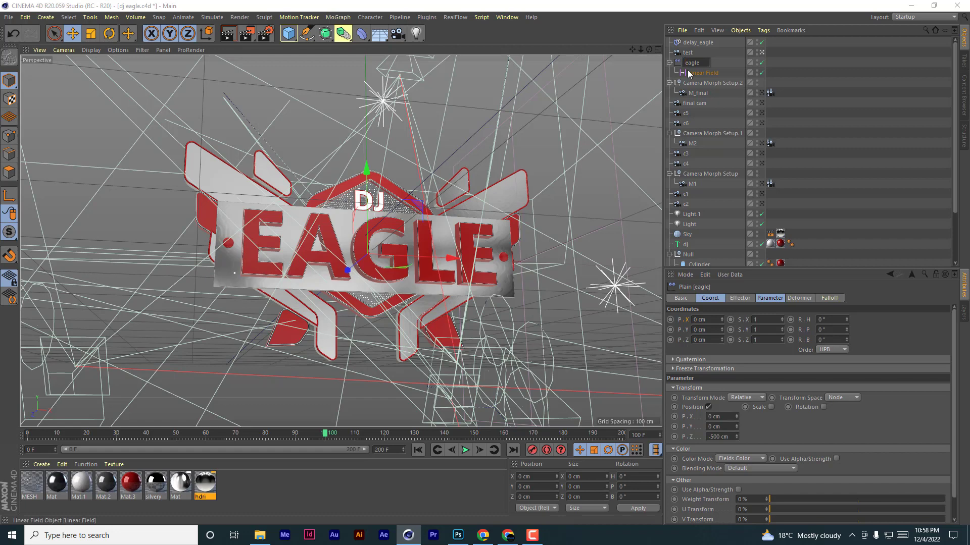
{"action": "type", "text": "p_"}
{"action": "key", "text": "Return"}
- Select the Linear Field under p_eagle and replay the text animation from the start to check the Delay effector's influence
{"action": "left_click", "coordinate": [710, 42]}
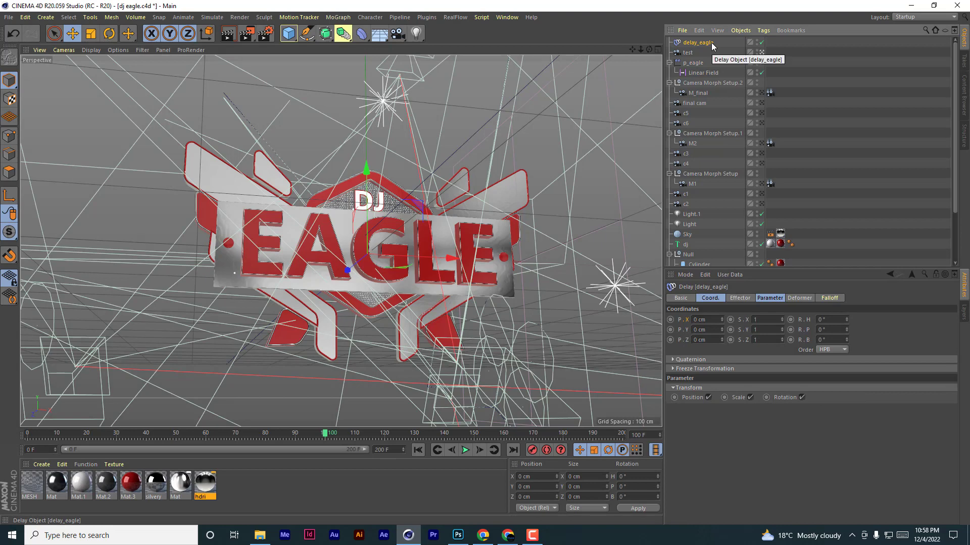
{"action": "left_click", "coordinate": [712, 74]}
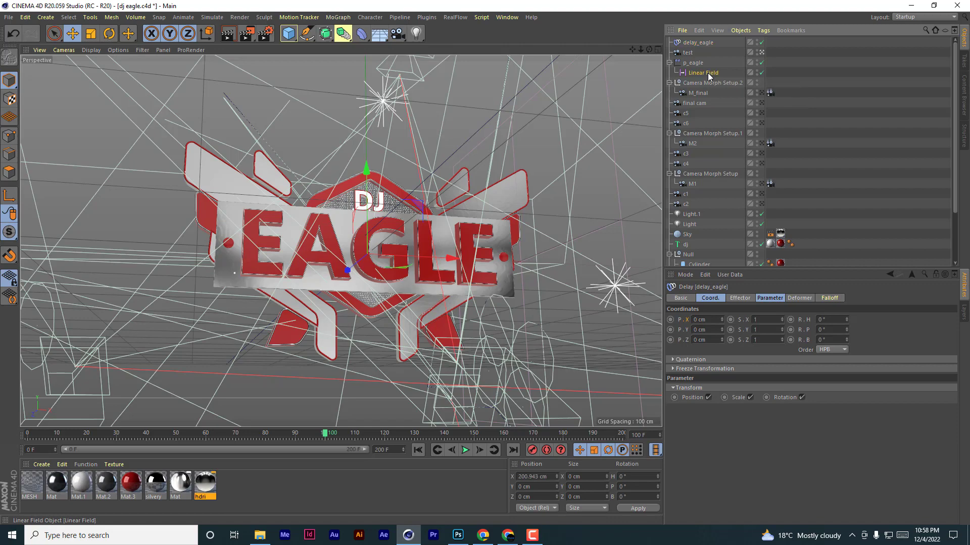
{"action": "left_click", "coordinate": [418, 450]}
{"action": "left_click", "coordinate": [466, 450]}
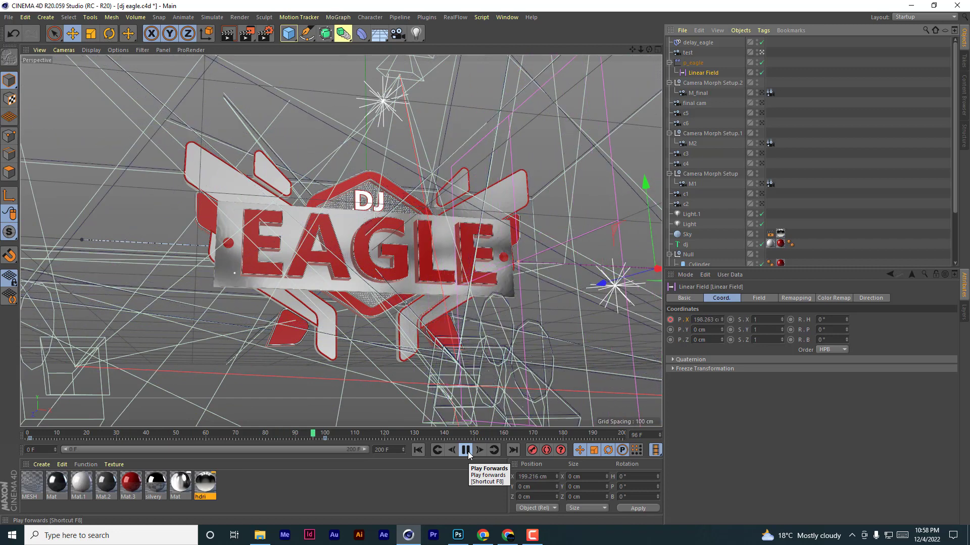
{"action": "left_click", "coordinate": [466, 450]}
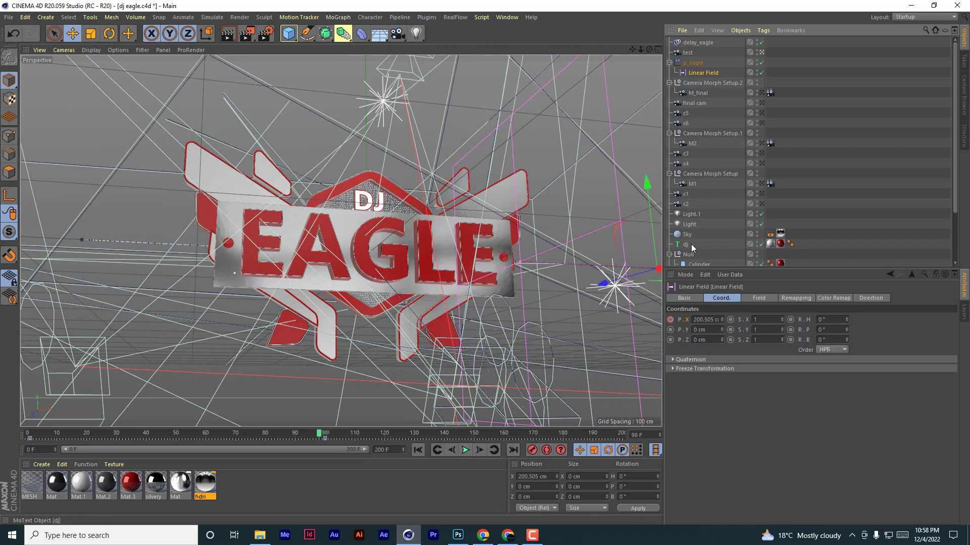
{"action": "left_click_drag", "start_coordinate": [954, 170], "coordinate": [954, 223]}
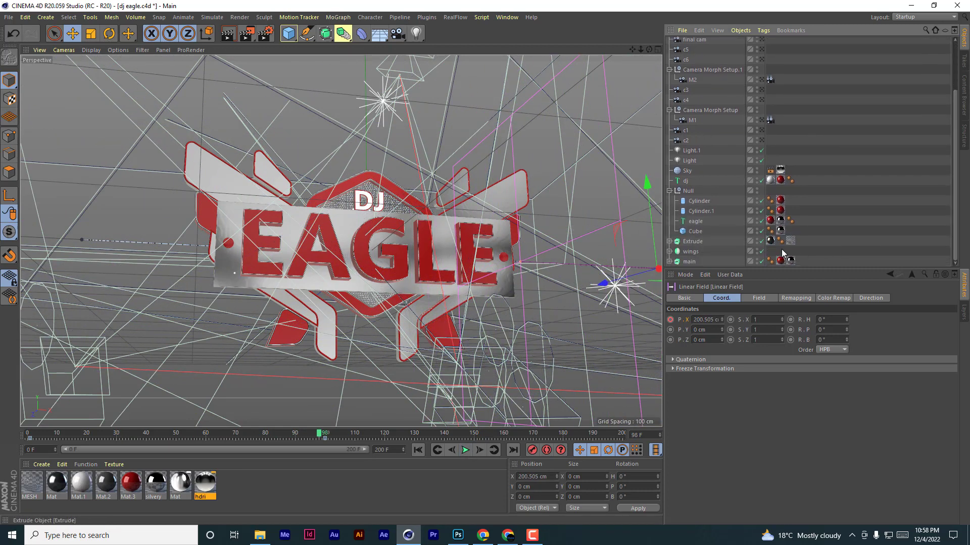
- Open the delay_eagle effector from the eagle text's letter effects and set its strength to 70%
{"action": "left_click", "coordinate": [696, 222]}
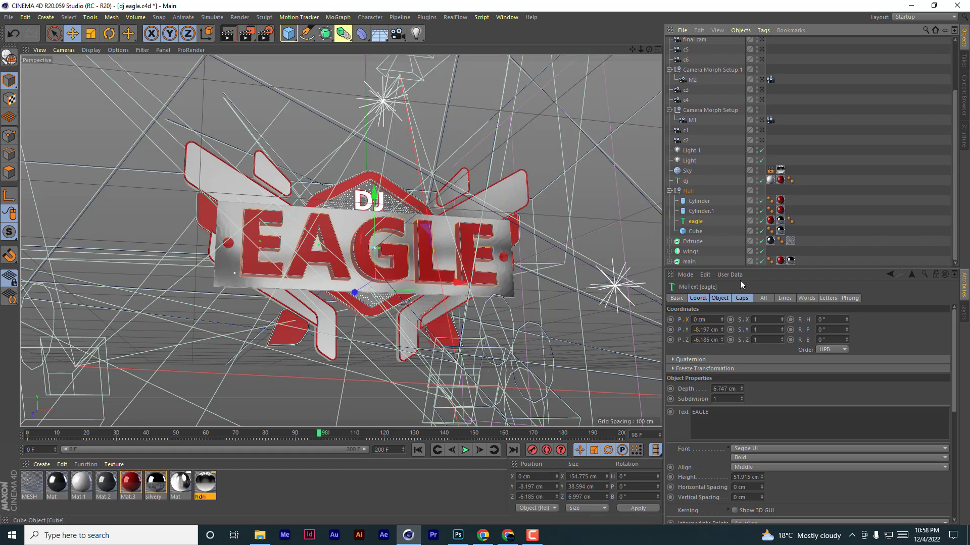
{"action": "left_click", "coordinate": [805, 299]}
{"action": "left_click", "coordinate": [789, 298]}
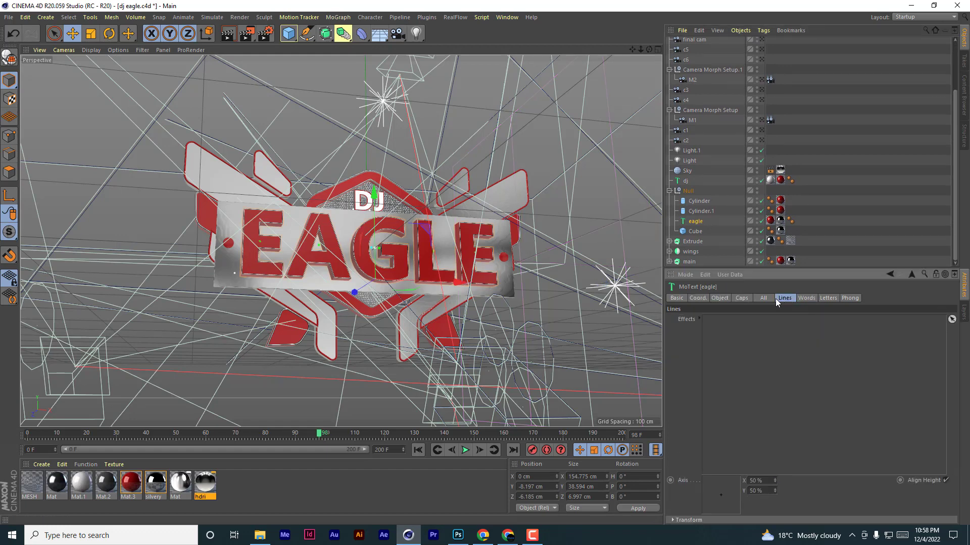
{"action": "left_click", "coordinate": [827, 298]}
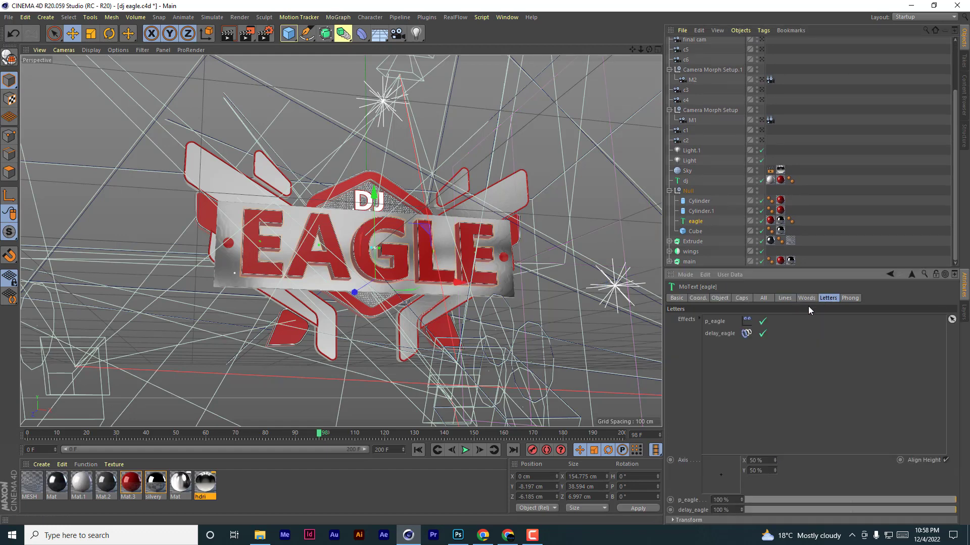
{"action": "double_click", "coordinate": [720, 335]}
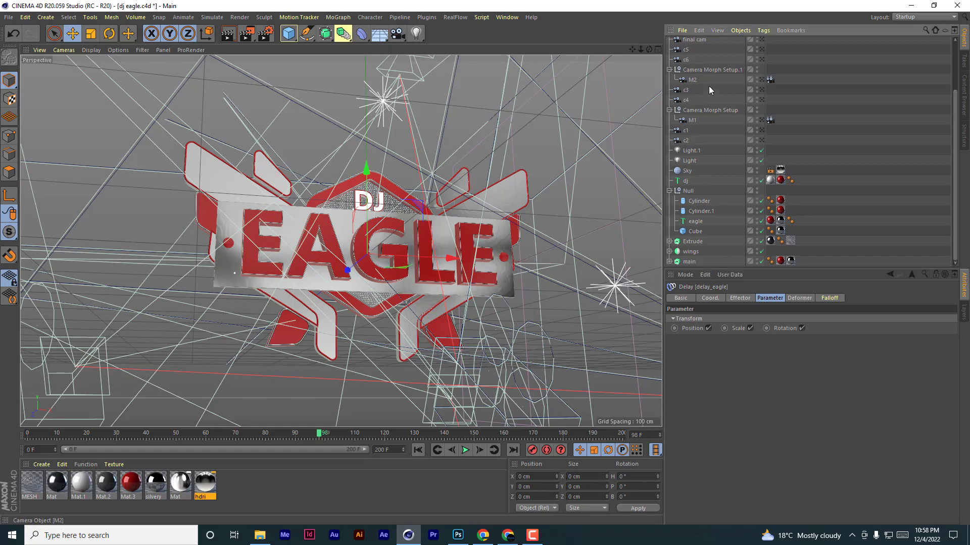
{"action": "scroll", "coordinate": [708, 89], "scroll_direction": "up", "scroll_amount": 5}
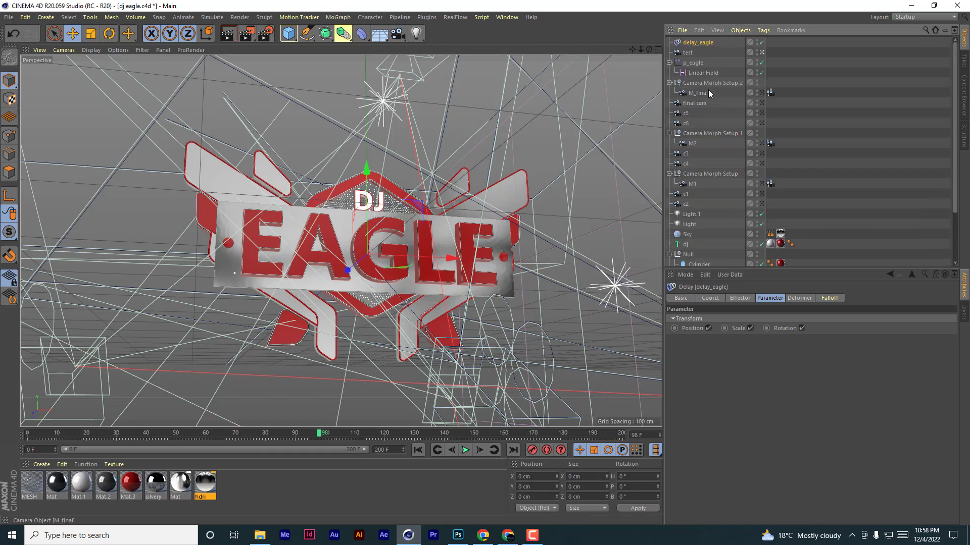
{"action": "left_click", "coordinate": [799, 298]}
{"action": "left_click", "coordinate": [742, 300]}
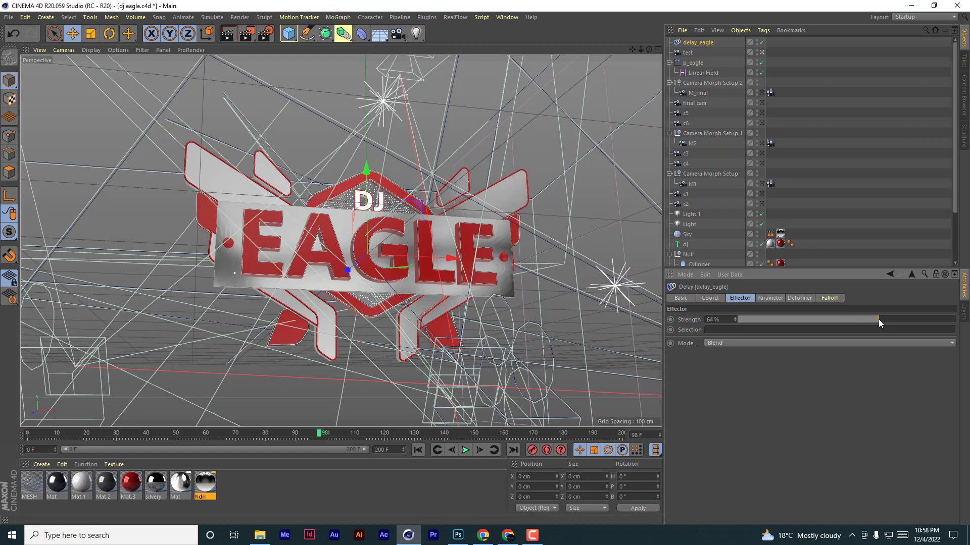
{"action": "left_click_drag", "start_coordinate": [881, 319], "coordinate": [882, 319]}
{"action": "left_click_drag", "start_coordinate": [719, 320], "coordinate": [682, 317]}
{"action": "type", "text": "70"}
- Play the text animation from the start and scrub back to frame 49 to check the letters' timing
{"action": "left_click", "coordinate": [418, 450]}
{"action": "left_click", "coordinate": [465, 450]}
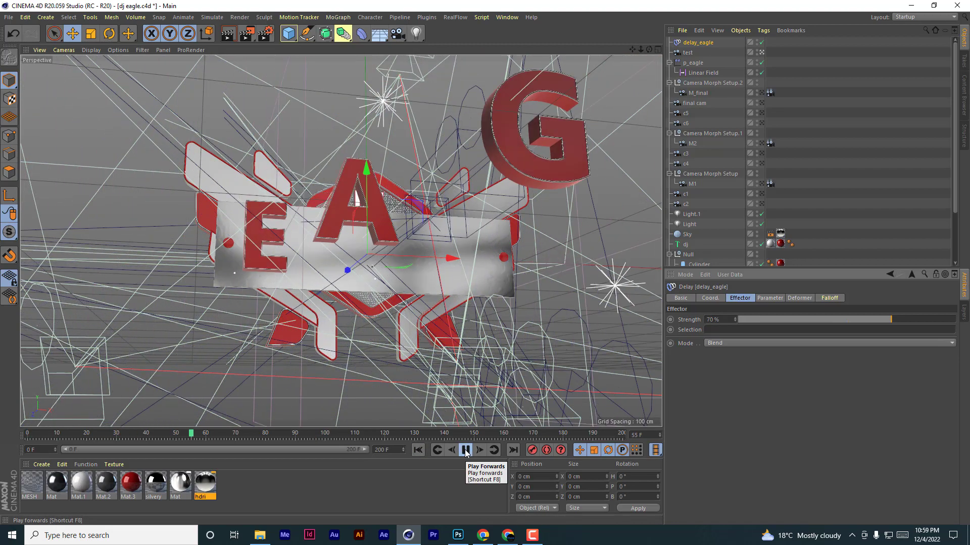
{"action": "left_click", "coordinate": [465, 450]}
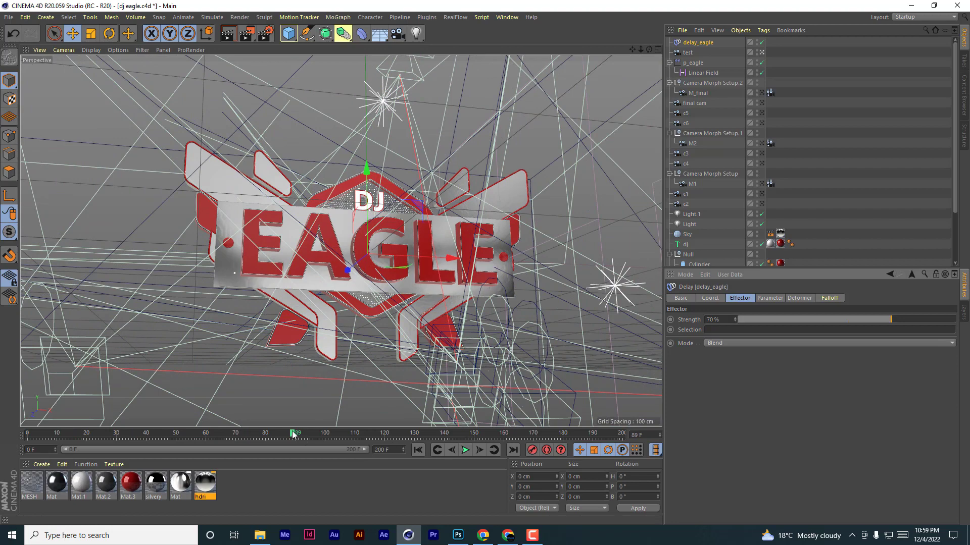
{"action": "left_click_drag", "start_coordinate": [292, 435], "coordinate": [175, 439]}
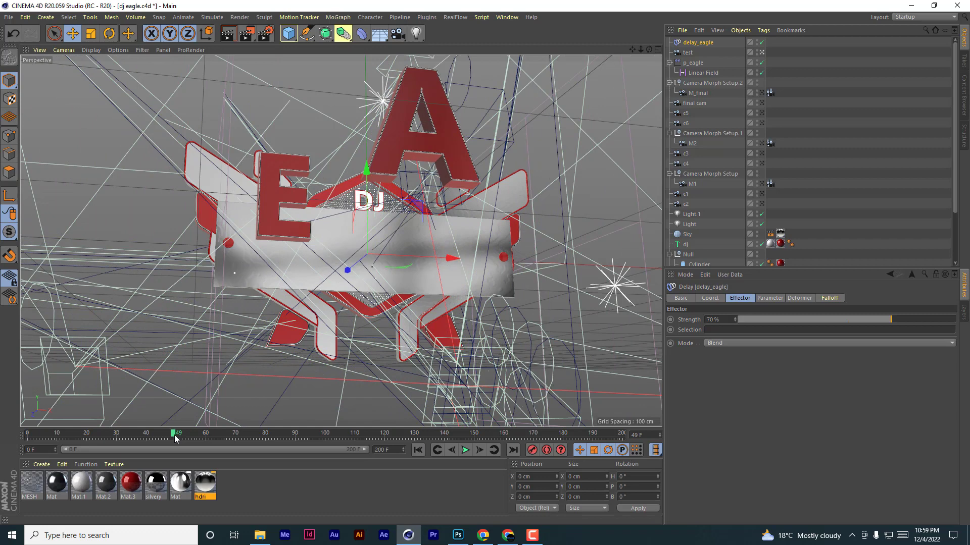
- Move the Linear Field's end position keyframe to frame 40
{"action": "left_click", "coordinate": [704, 73]}
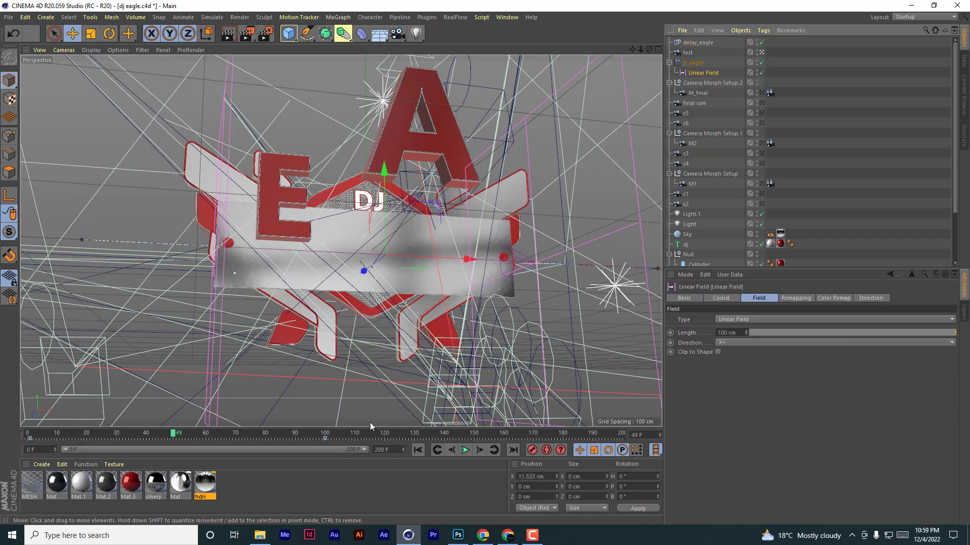
{"action": "left_click_drag", "start_coordinate": [325, 438], "coordinate": [30, 441]}
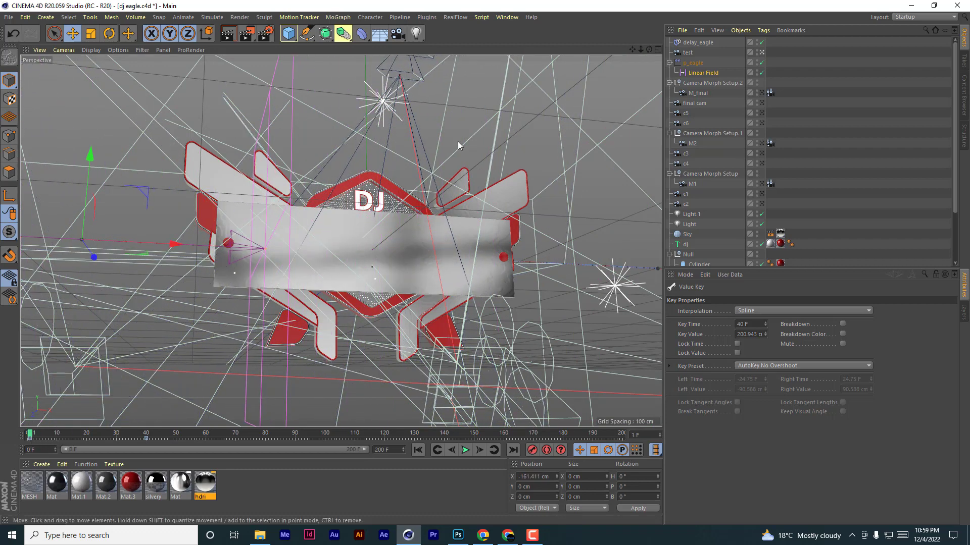
- Shift the Linear Field along X to about -39.3 cm at frame 1, keyframe it, and scrub to check the letters' entry
{"action": "left_click_drag", "start_coordinate": [174, 246], "coordinate": [337, 246]}
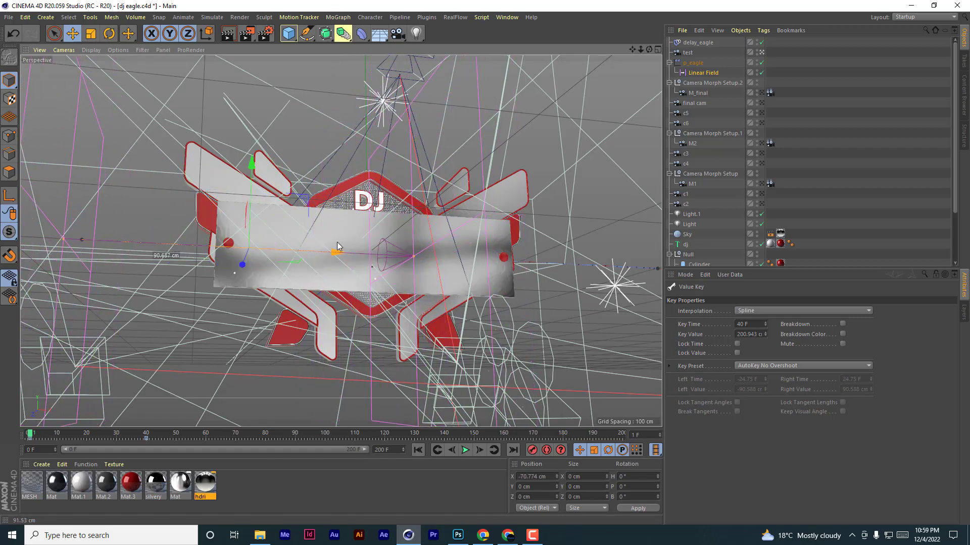
{"action": "left_click", "coordinate": [713, 73]}
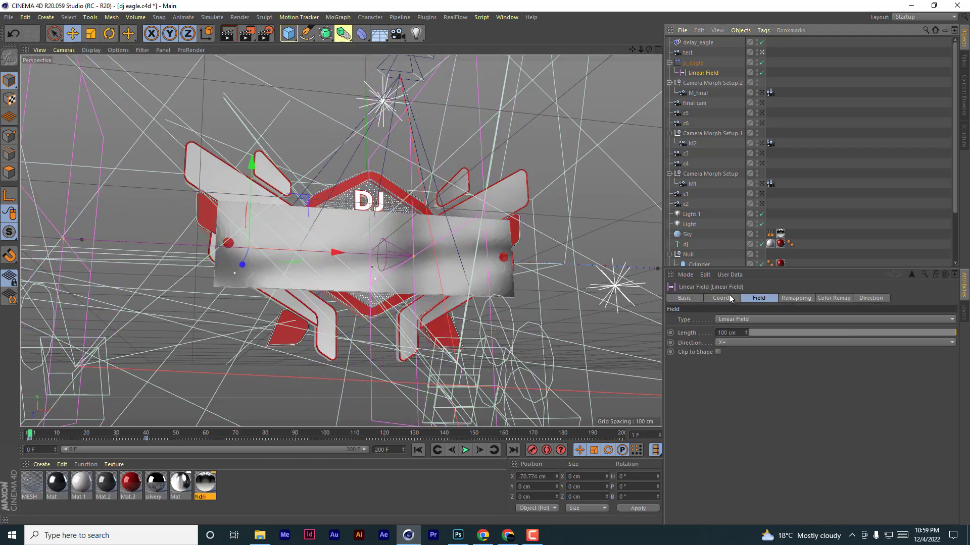
{"action": "left_click", "coordinate": [727, 299]}
{"action": "left_click", "coordinate": [670, 320]}
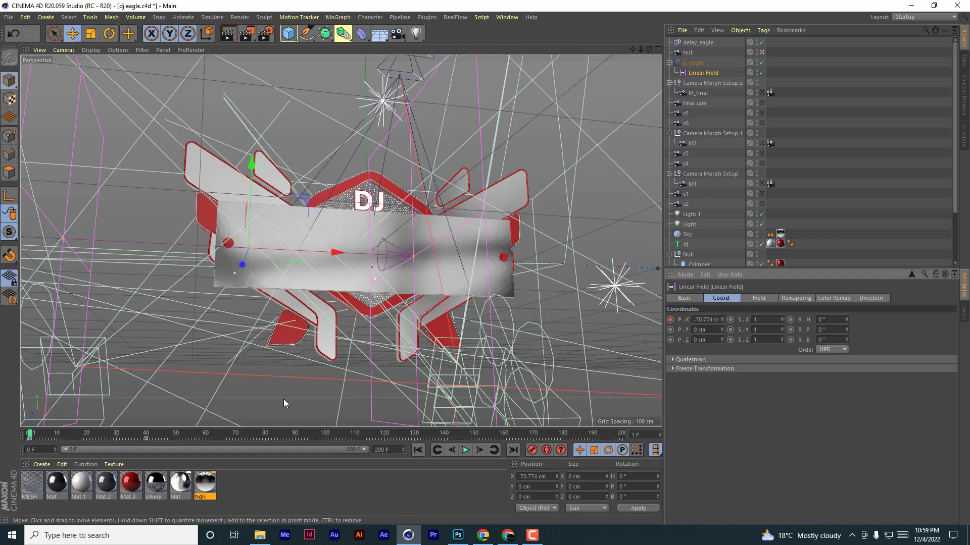
{"action": "mouse_move", "coordinate": [31, 435]}
{"action": "left_mouse_down"}
{"action": "mouse_move", "coordinate": [114, 428]}
{"action": "mouse_move", "coordinate": [31, 428]}
{"action": "left_mouse_up"}
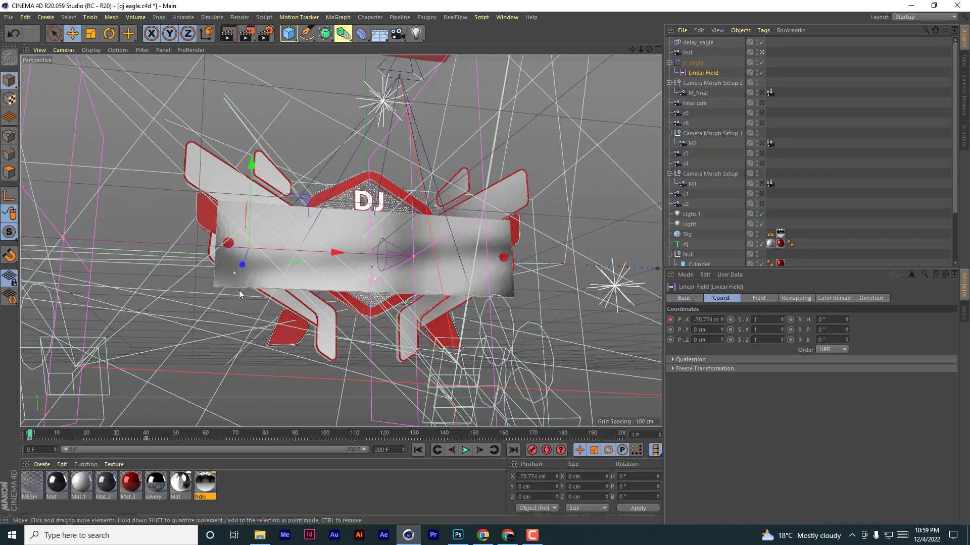
{"action": "left_click_drag", "start_coordinate": [336, 253], "coordinate": [388, 257]}
{"action": "left_click", "coordinate": [670, 320]}
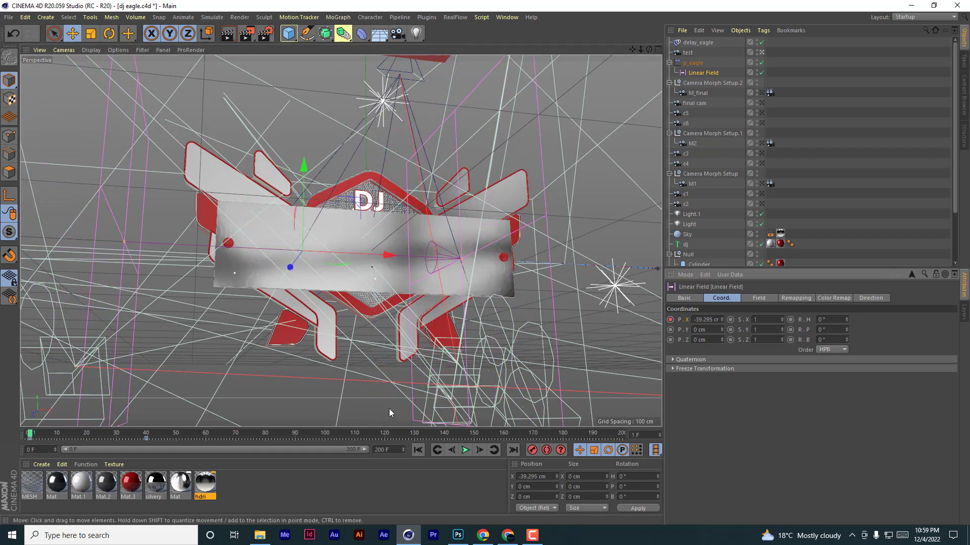
{"action": "left_click_drag", "start_coordinate": [31, 435], "coordinate": [137, 436]}
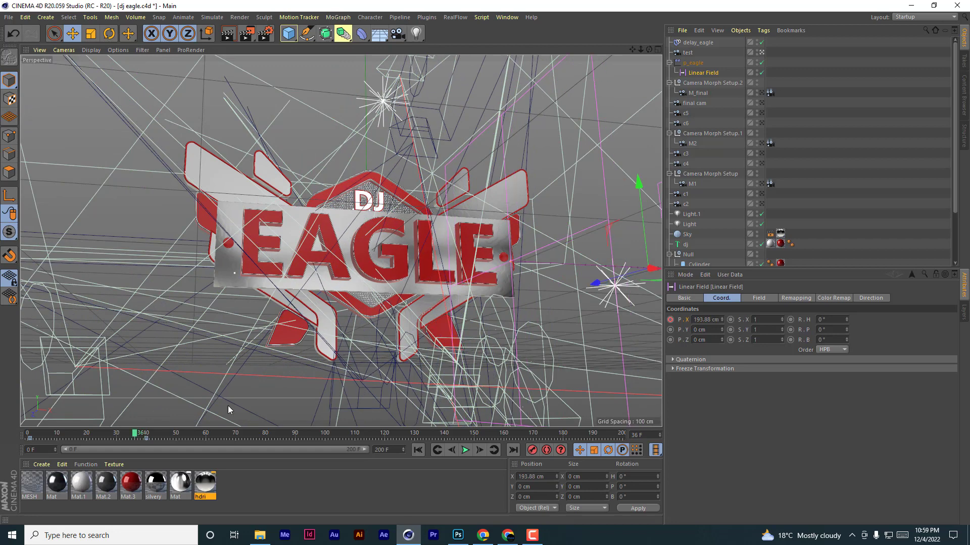
- Enable Rotation in the p_eagle Plain effector's transform and go to frame 23 to see the letters in motion
{"action": "left_click", "coordinate": [696, 63]}
{"action": "left_click", "coordinate": [771, 298]}
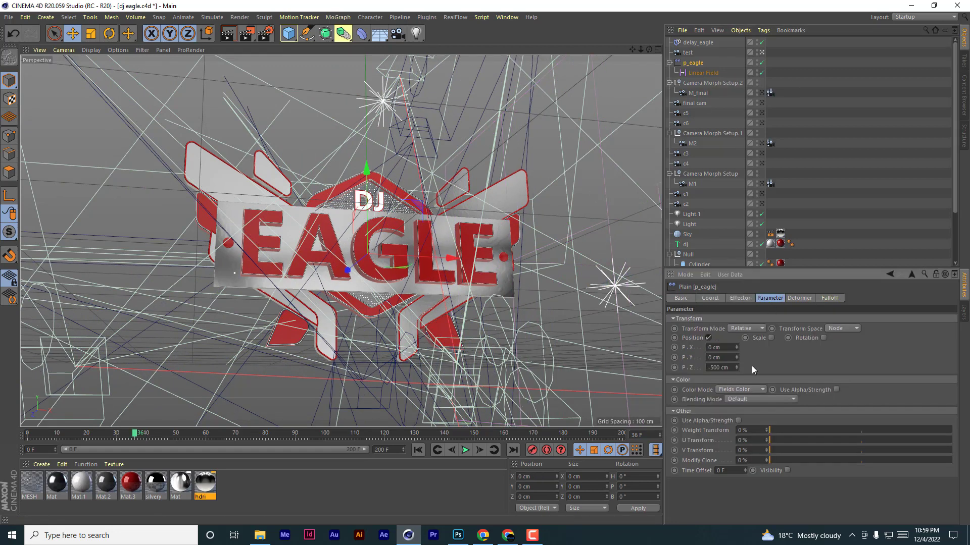
{"action": "left_click", "coordinate": [823, 337]}
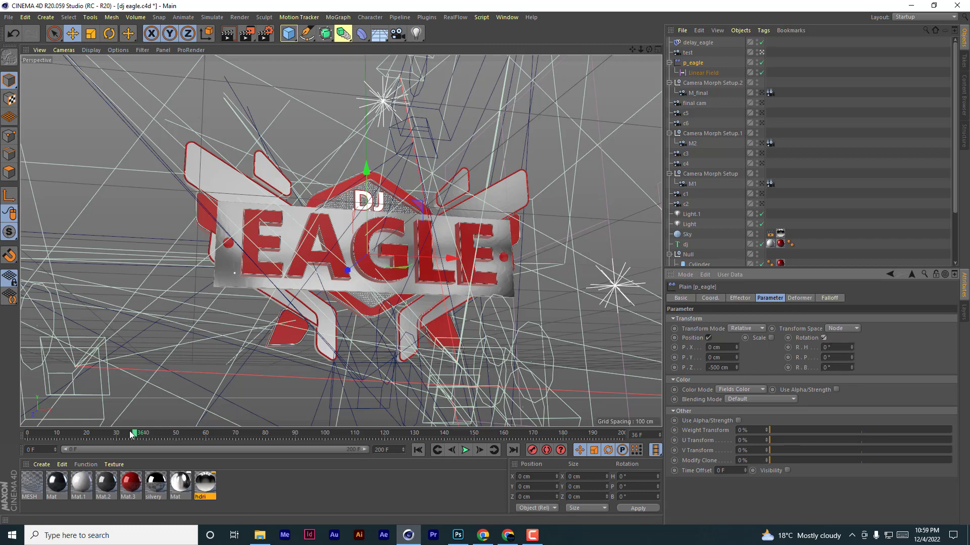
{"action": "left_click_drag", "start_coordinate": [134, 435], "coordinate": [95, 437]}
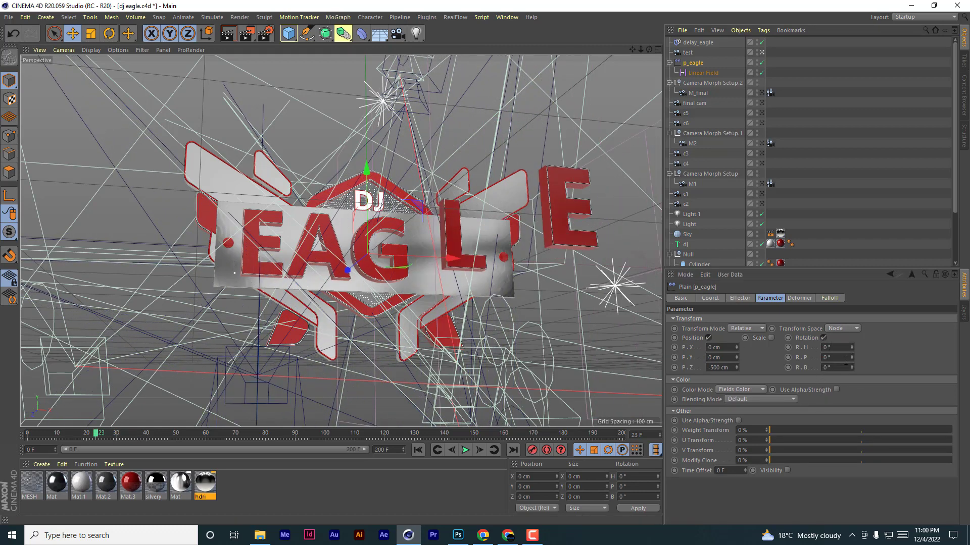
- Try pitch and bank rotations on the p_eagle effector, resetting each to 0°
{"action": "left_click_drag", "start_coordinate": [852, 356], "coordinate": [852, 344]}
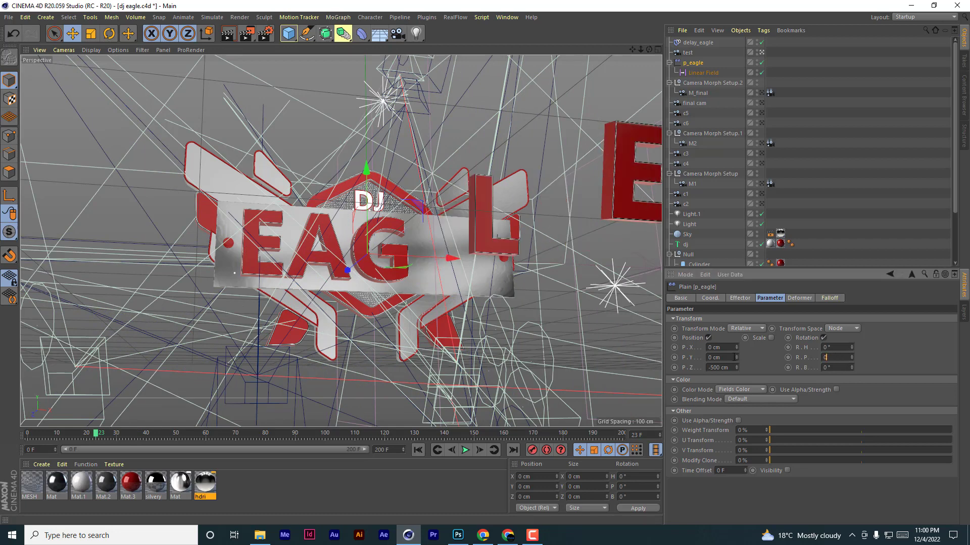
{"action": "left_click", "coordinate": [829, 368]}
{"action": "left_click_drag", "start_coordinate": [852, 369], "coordinate": [846, 369]}
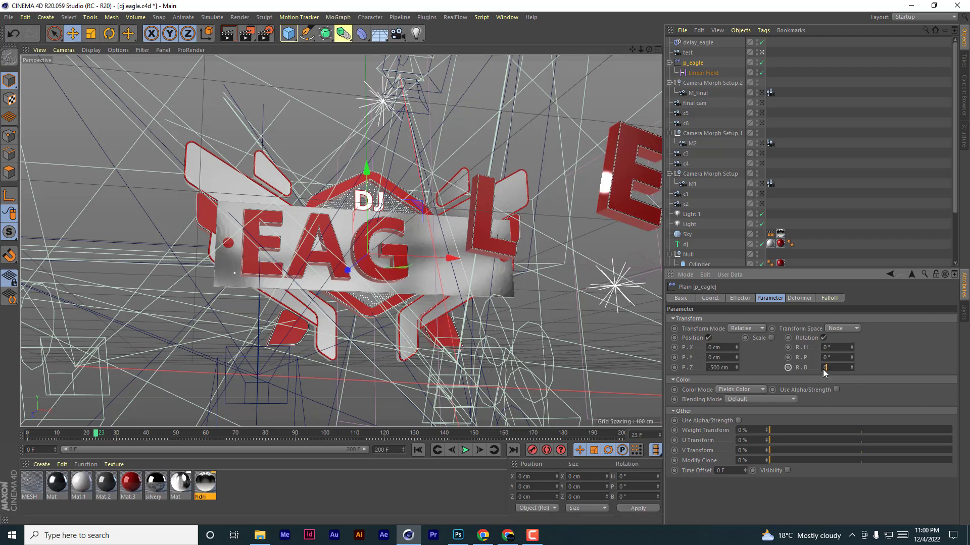
{"action": "key", "text": "Tab"}
- Set the p_eagle effector's heading rotation to 270° and scrub the timeline to check the letters' spin
{"action": "left_click_drag", "start_coordinate": [852, 352], "coordinate": [844, 348]}
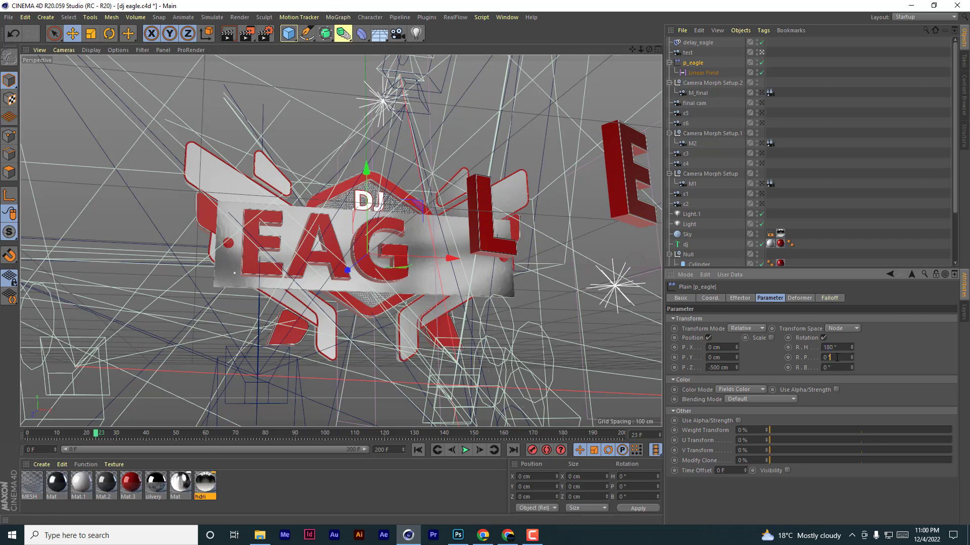
{"action": "left_click_drag", "start_coordinate": [96, 436], "coordinate": [65, 438]}
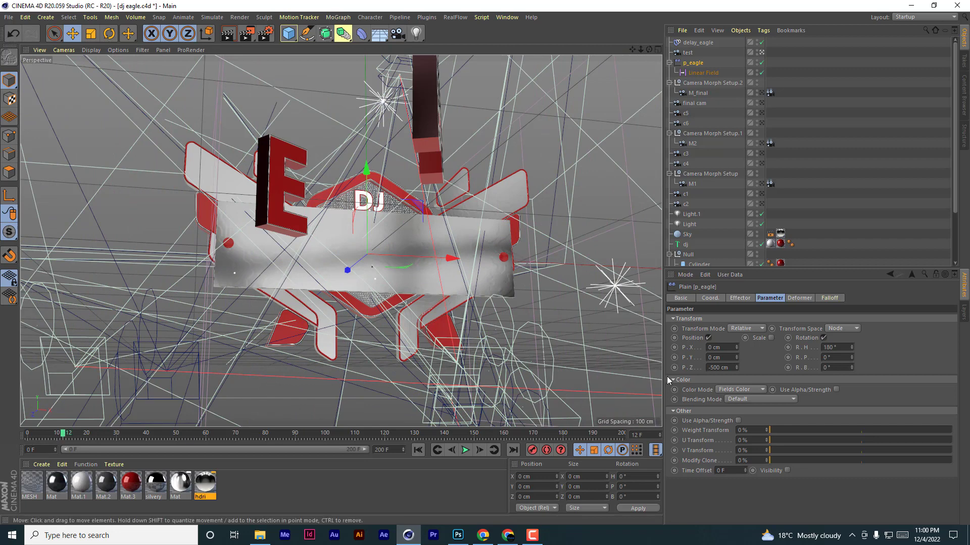
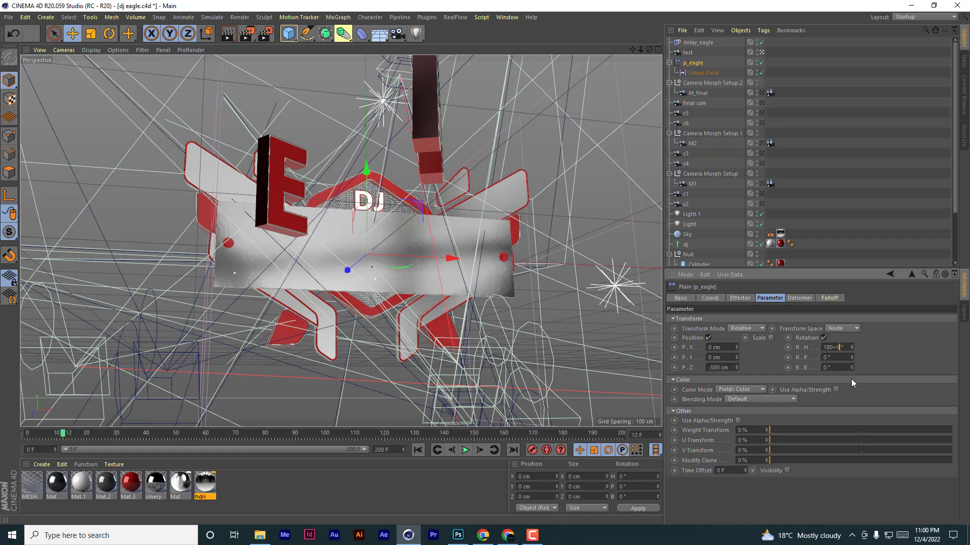
{"action": "key", "text": "Tab"}
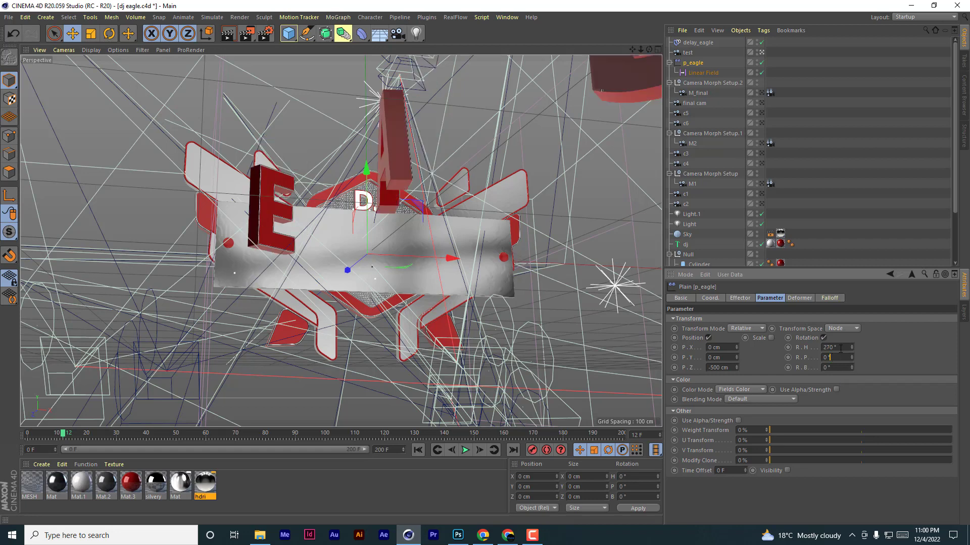
{"action": "left_click_drag", "start_coordinate": [62, 433], "coordinate": [136, 438]}
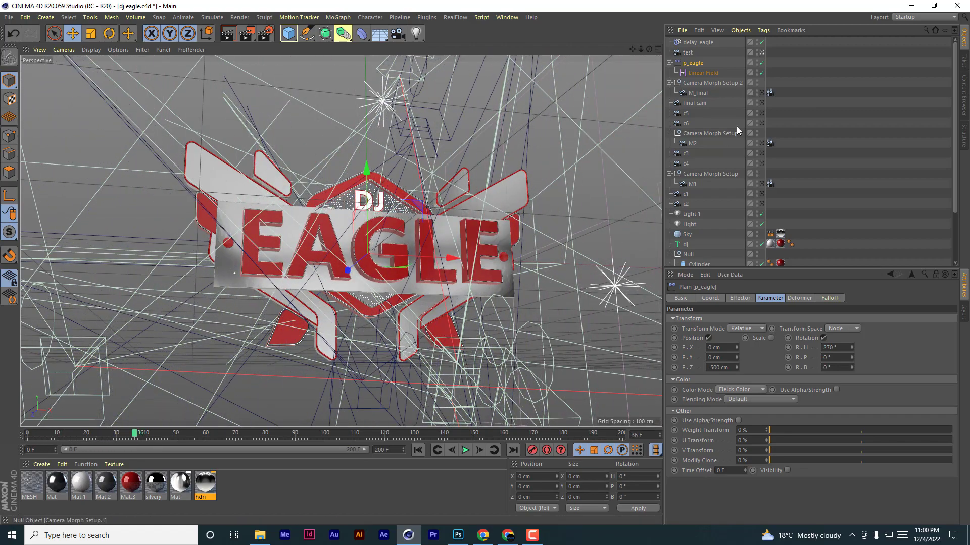
- View the scene through the M_final and M1 cameras, and play the M1 shot from frame 0 to check the text timing
{"action": "left_click", "coordinate": [762, 93]}
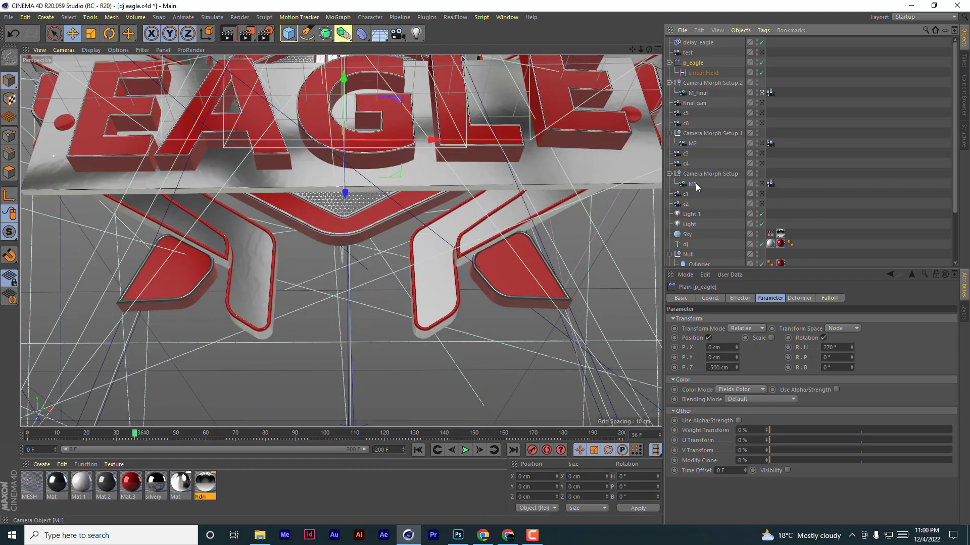
{"action": "left_click", "coordinate": [762, 185]}
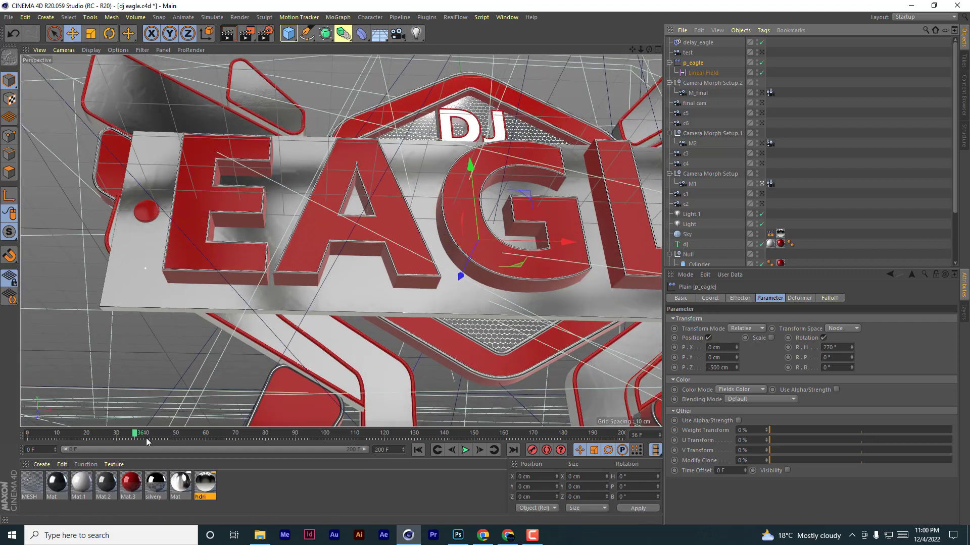
{"action": "left_click_drag", "start_coordinate": [134, 434], "coordinate": [11, 435]}
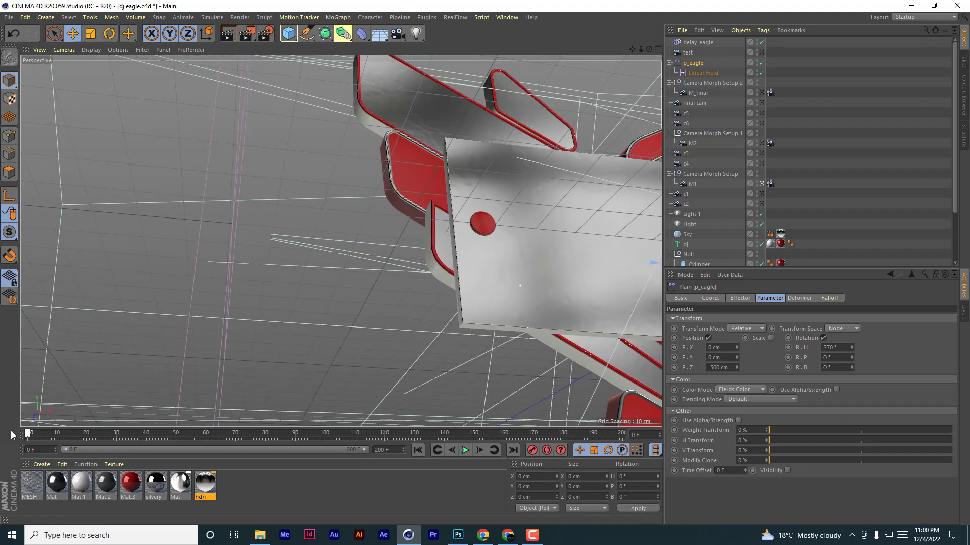
{"action": "left_click", "coordinate": [465, 450]}
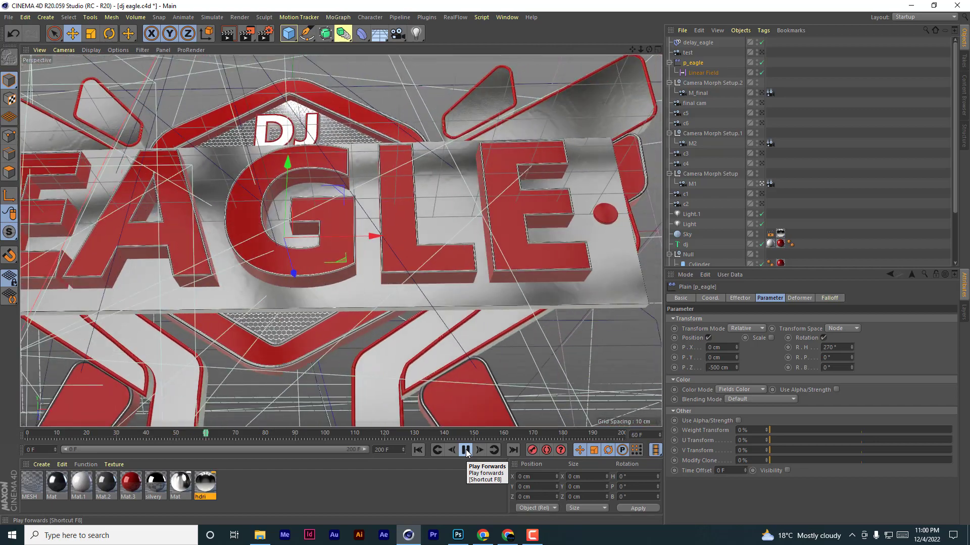
{"action": "left_click", "coordinate": [466, 450]}
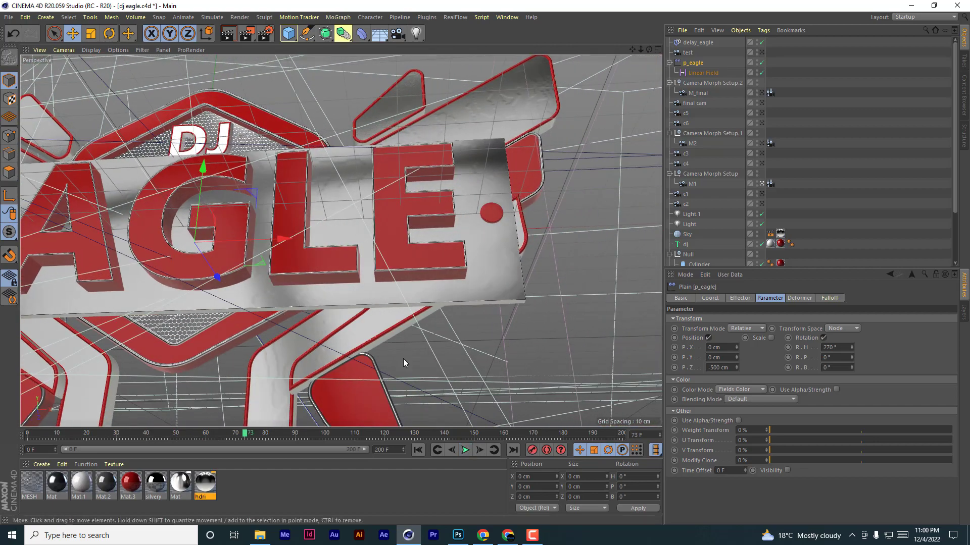
- Move the Linear Field's end position keyframe to frame 100 and return to the start of the animation
{"action": "left_click", "coordinate": [707, 73]}
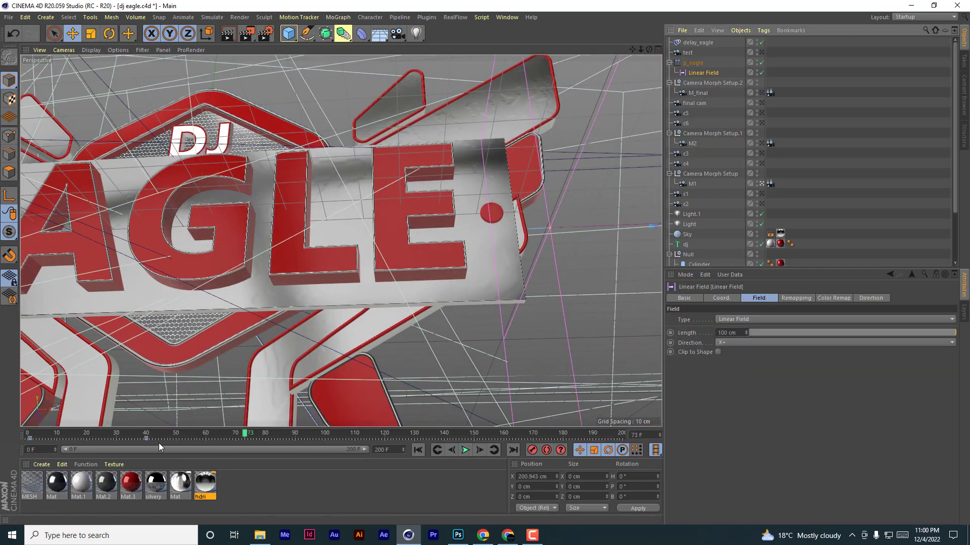
{"action": "left_click_drag", "start_coordinate": [147, 438], "coordinate": [221, 440]}
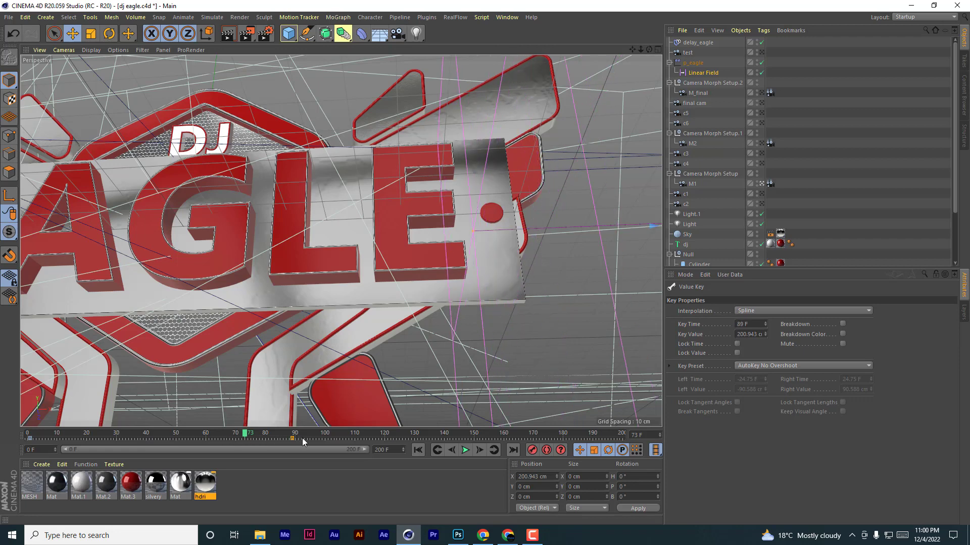
{"action": "left_click", "coordinate": [419, 450]}
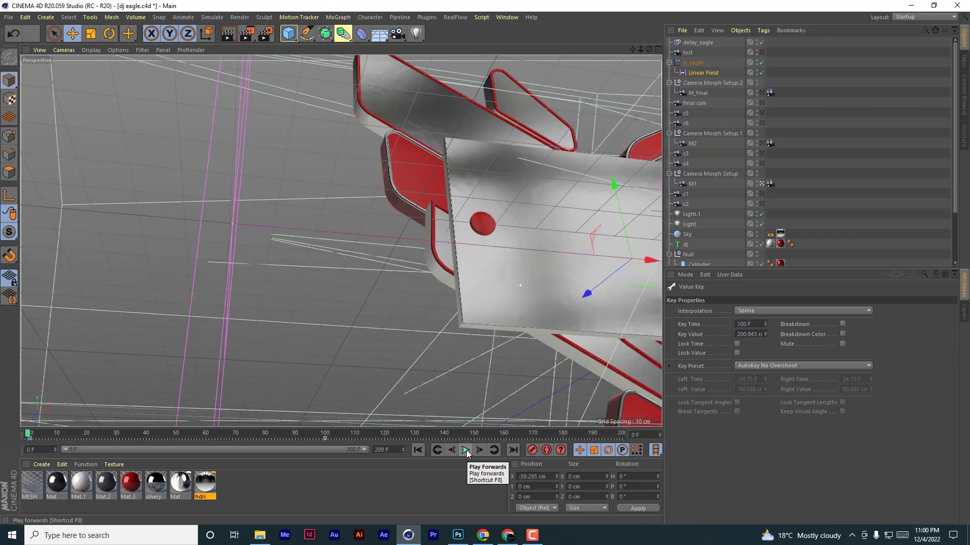
- Play the M1 camera shot repeatedly from the start to check when the EAGLE letters arrive
{"action": "left_click", "coordinate": [466, 451]}
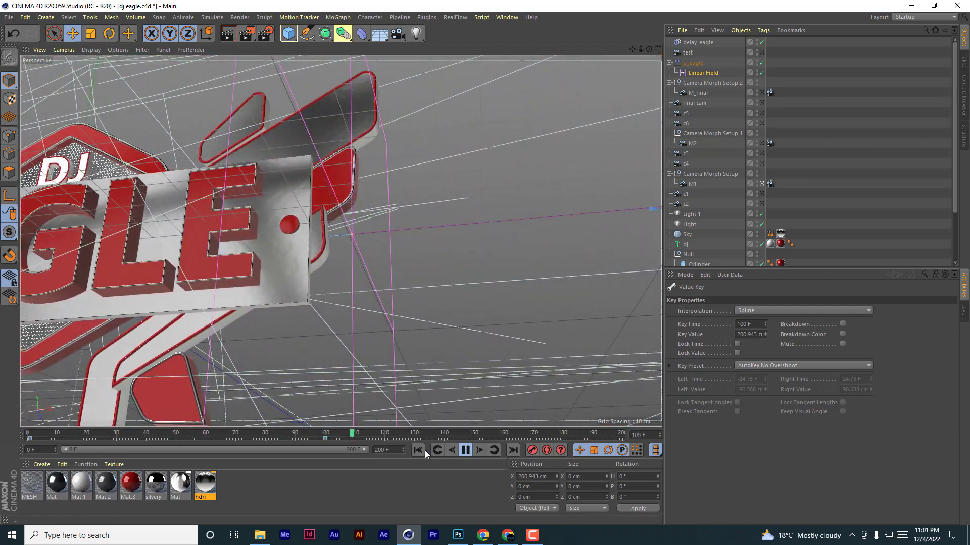
{"action": "left_click", "coordinate": [425, 450]}
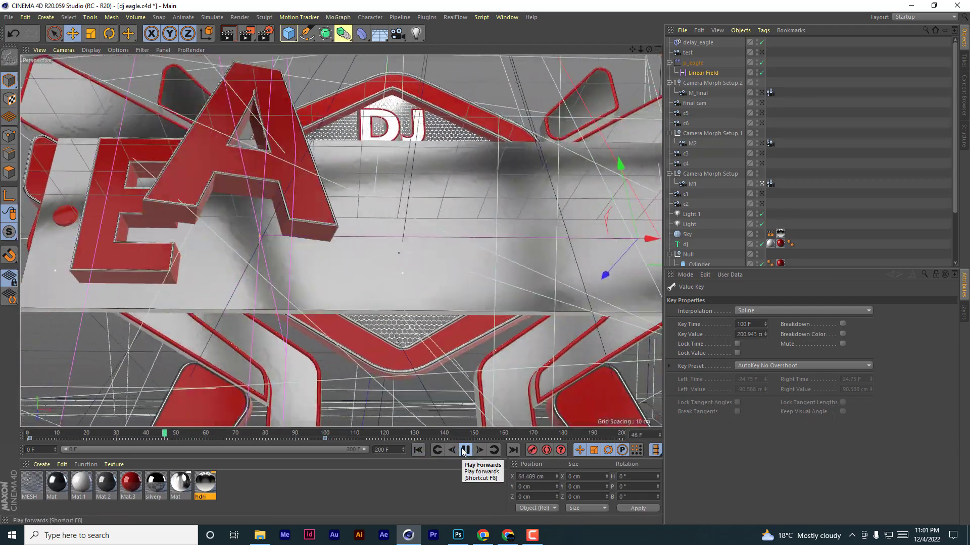
{"action": "left_click", "coordinate": [418, 450]}
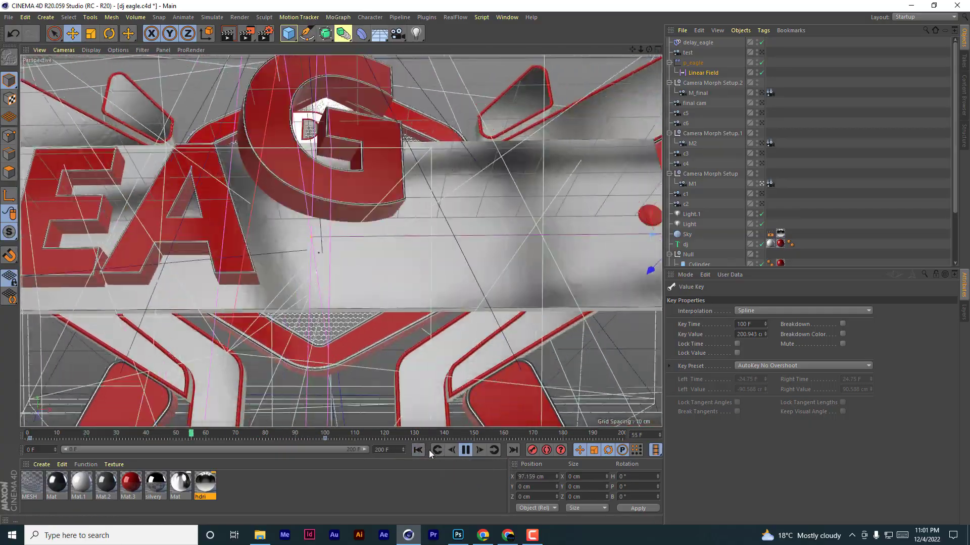
{"action": "left_click", "coordinate": [418, 451]}
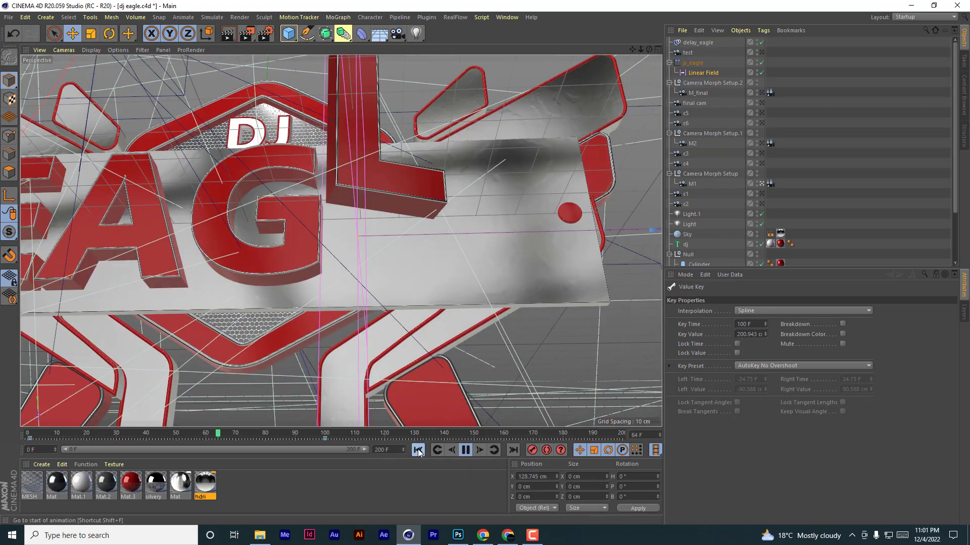
{"action": "left_click", "coordinate": [417, 449]}
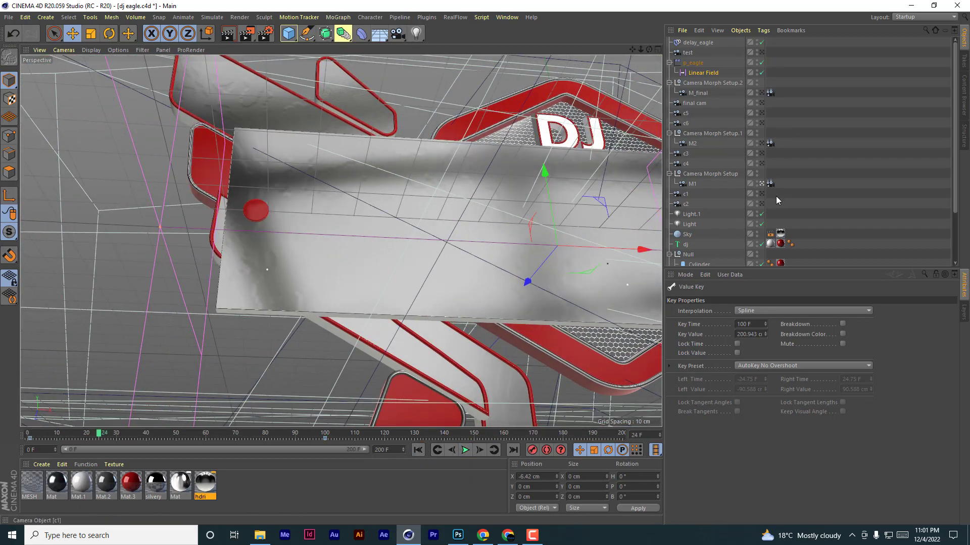
- View the scene through the M2 camera and replay its shot from the start to check the text timing
{"action": "left_click", "coordinate": [762, 144]}
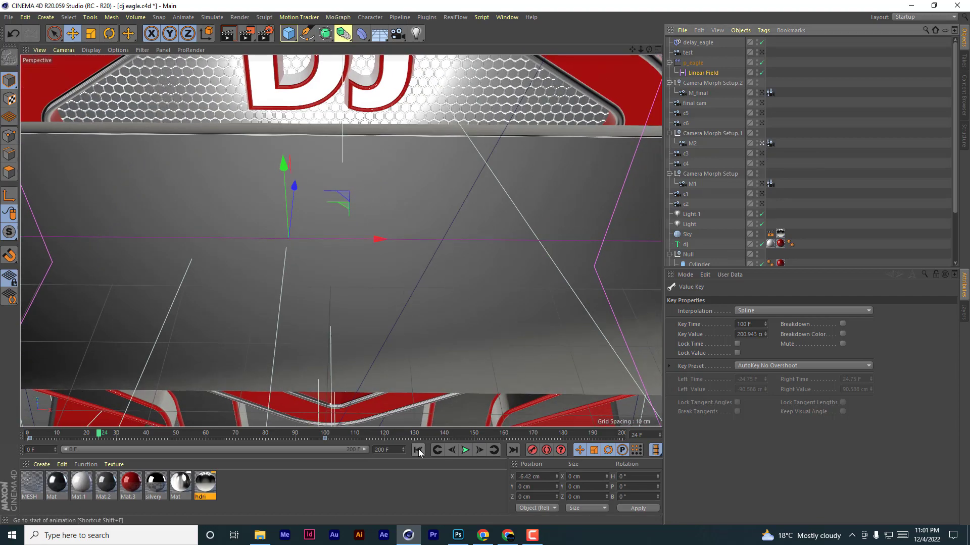
{"action": "left_click", "coordinate": [418, 450]}
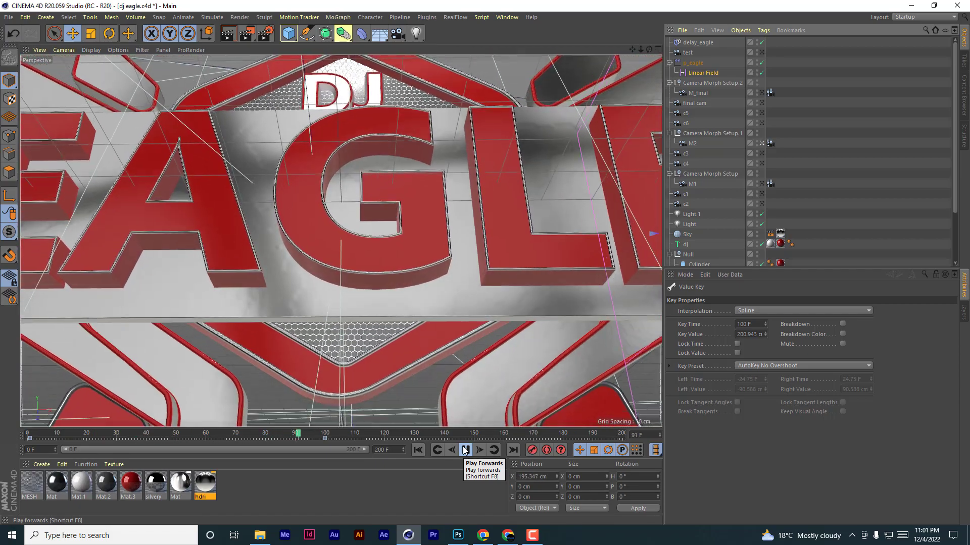
{"action": "left_click", "coordinate": [418, 450]}
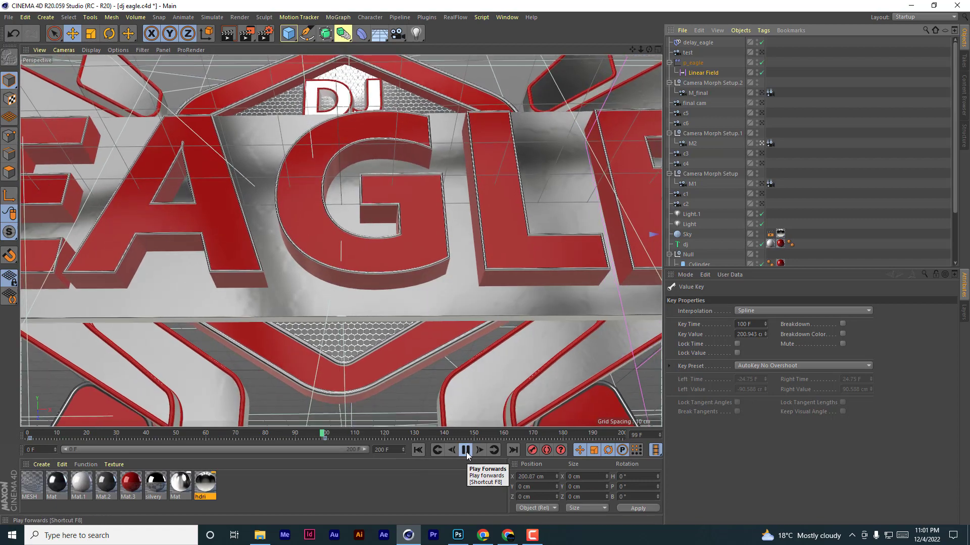
- Move the Linear Field's end position keyframe to frame 50 and play the M1 shot from the start to check the faster letters
{"action": "left_click", "coordinate": [761, 184]}
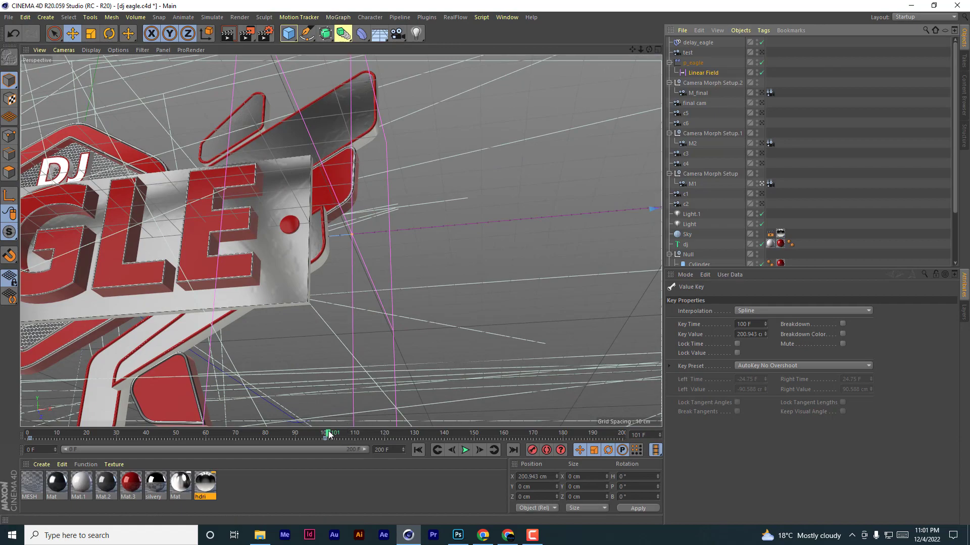
{"action": "left_click_drag", "start_coordinate": [328, 435], "coordinate": [98, 428]}
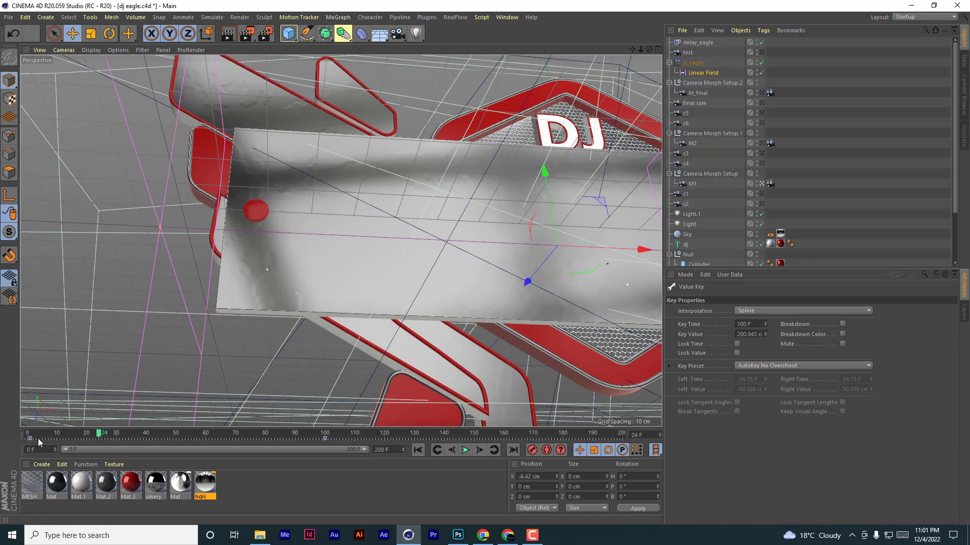
{"action": "left_click_drag", "start_coordinate": [325, 438], "coordinate": [173, 442]}
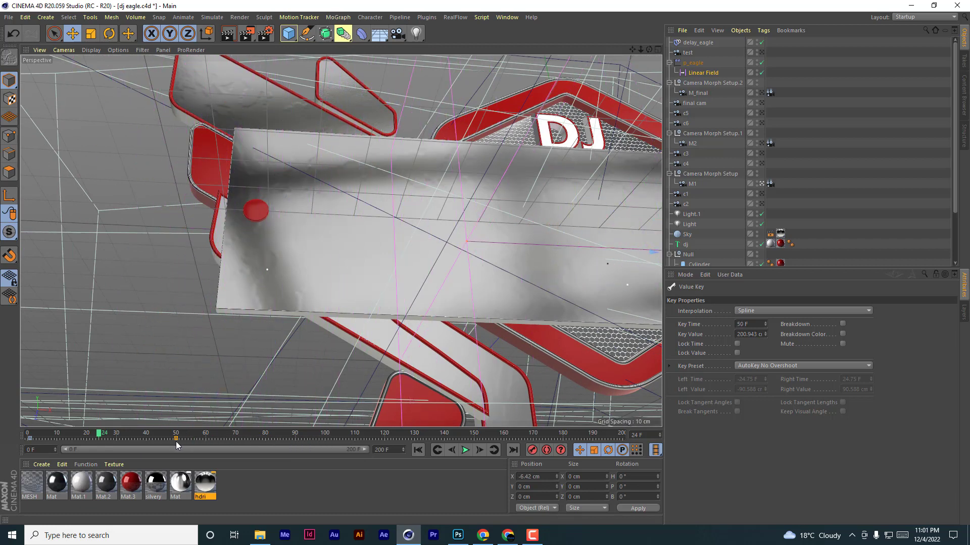
{"action": "left_click", "coordinate": [417, 450]}
{"action": "left_click", "coordinate": [465, 450]}
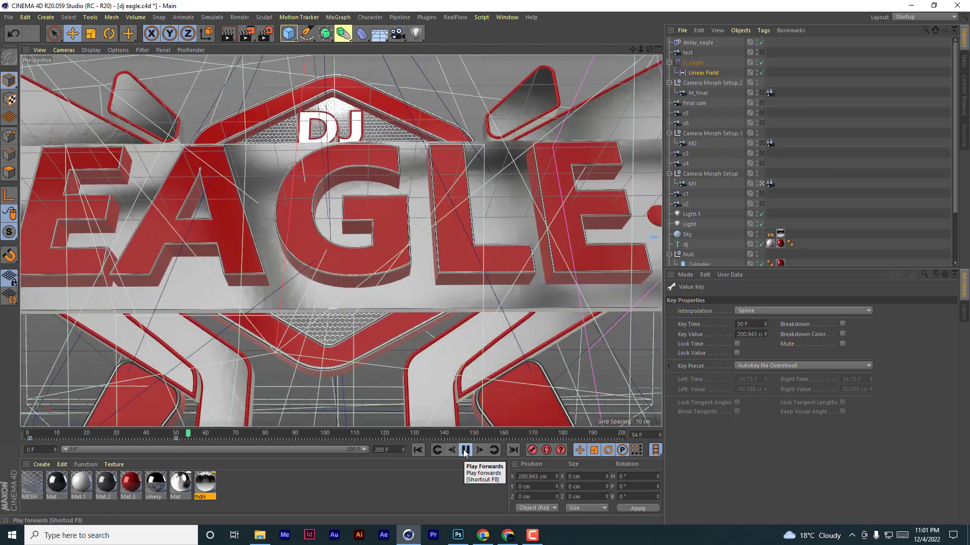
{"action": "left_click", "coordinate": [465, 450]}
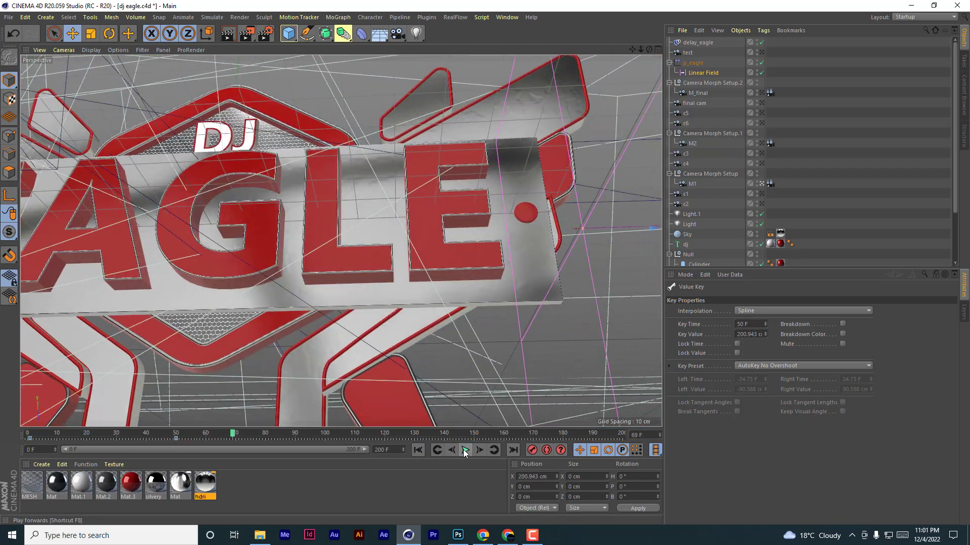
- View the scene through the M_final and M2 cameras and save the project
{"action": "left_click", "coordinate": [763, 92]}
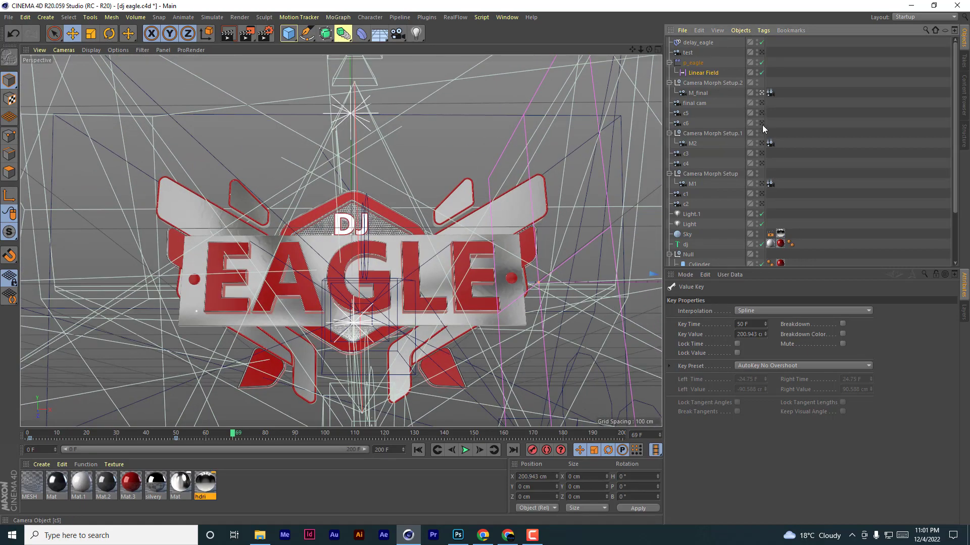
{"action": "left_click", "coordinate": [761, 144]}
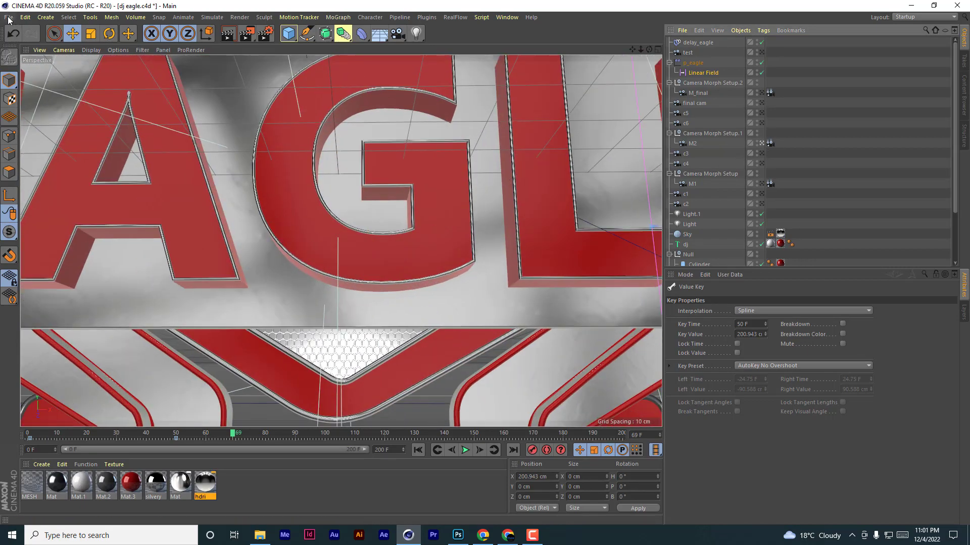
{"action": "left_click", "coordinate": [8, 18]}
{"action": "left_click", "coordinate": [20, 100]}
- Replay the M2 camera shot from the start several times to check the move across the EAGLE letters
{"action": "left_click", "coordinate": [421, 451]}
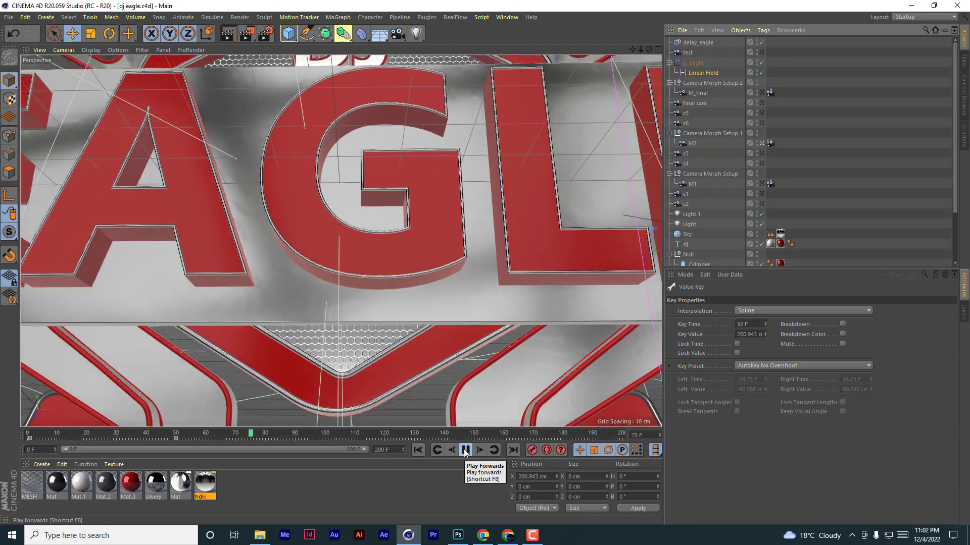
{"action": "left_click", "coordinate": [418, 450]}
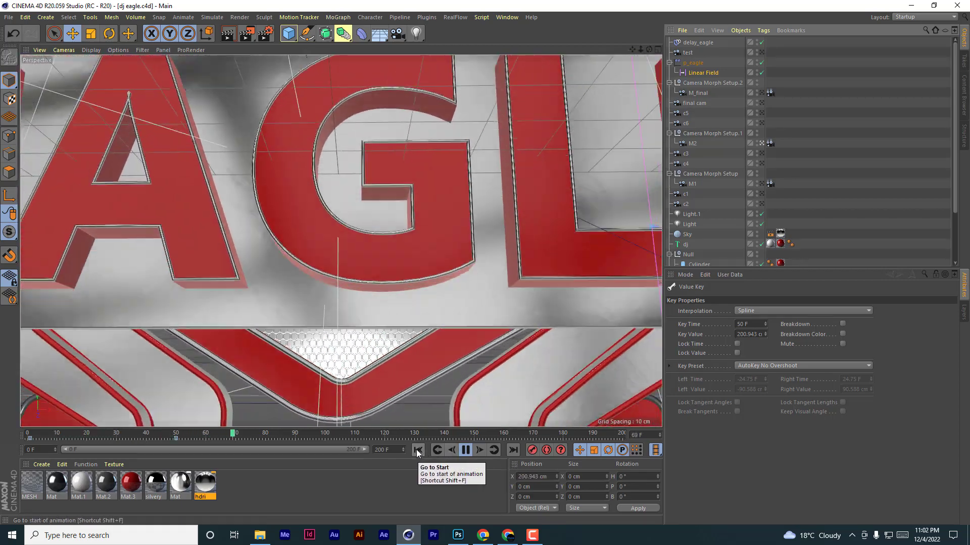
{"action": "left_click", "coordinate": [417, 450]}
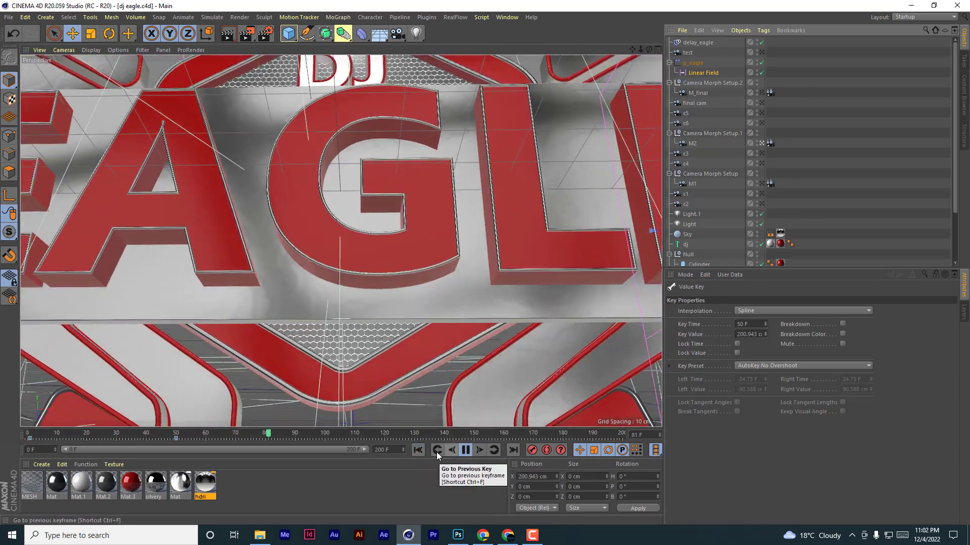
{"action": "left_click", "coordinate": [420, 450]}
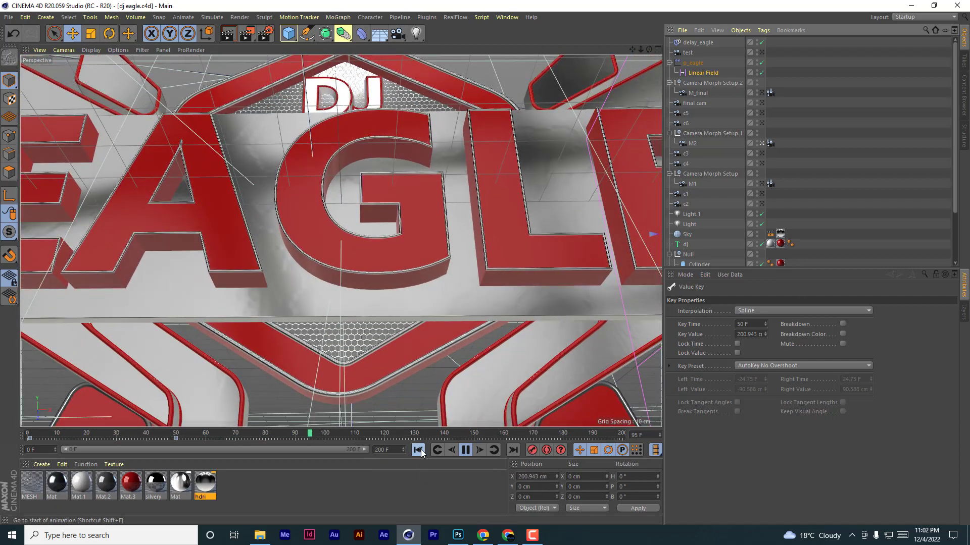
{"action": "left_click", "coordinate": [420, 450]}
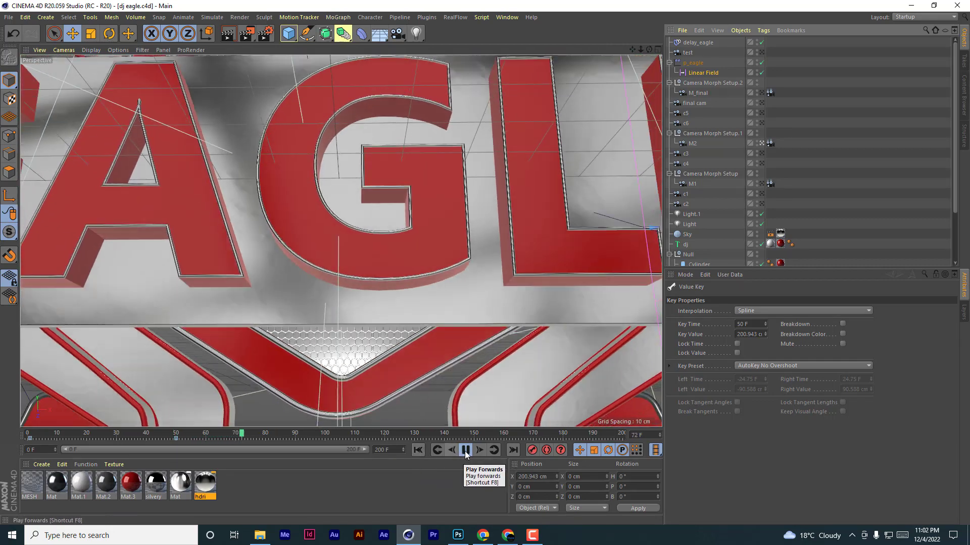
{"action": "left_click", "coordinate": [465, 449]}
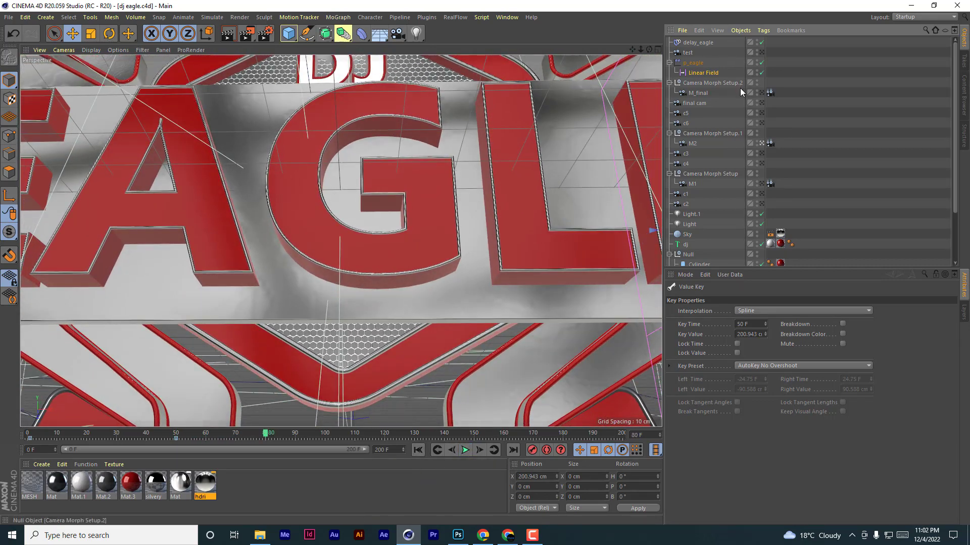
- View through the M_final camera, play its shot from the start and scrub back to frame 22 to inspect the opening framing
{"action": "left_click", "coordinate": [761, 92]}
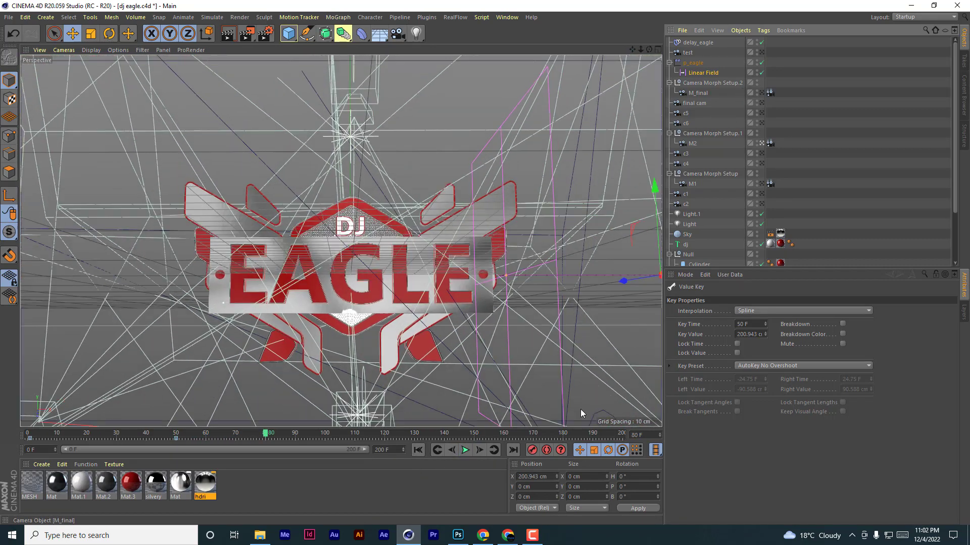
{"action": "left_click", "coordinate": [418, 450]}
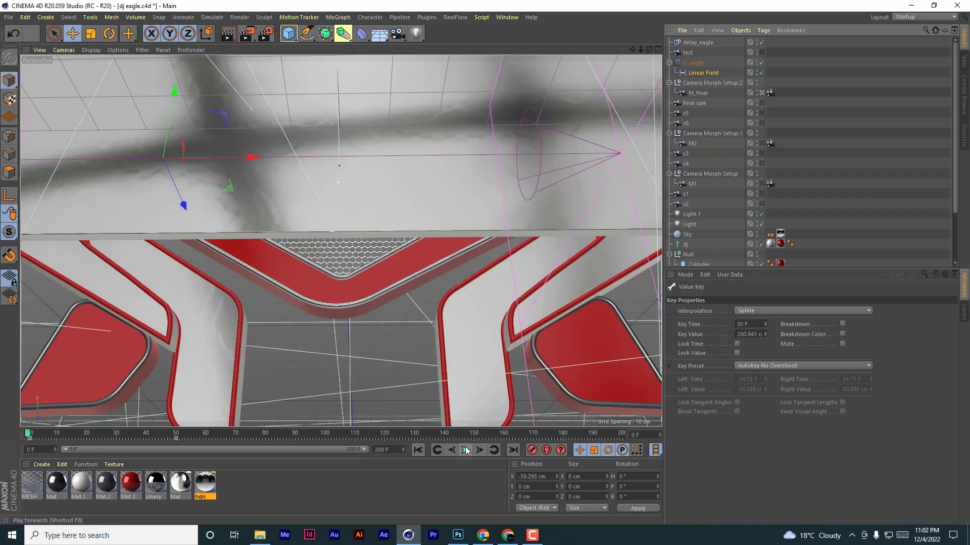
{"action": "left_click", "coordinate": [465, 450]}
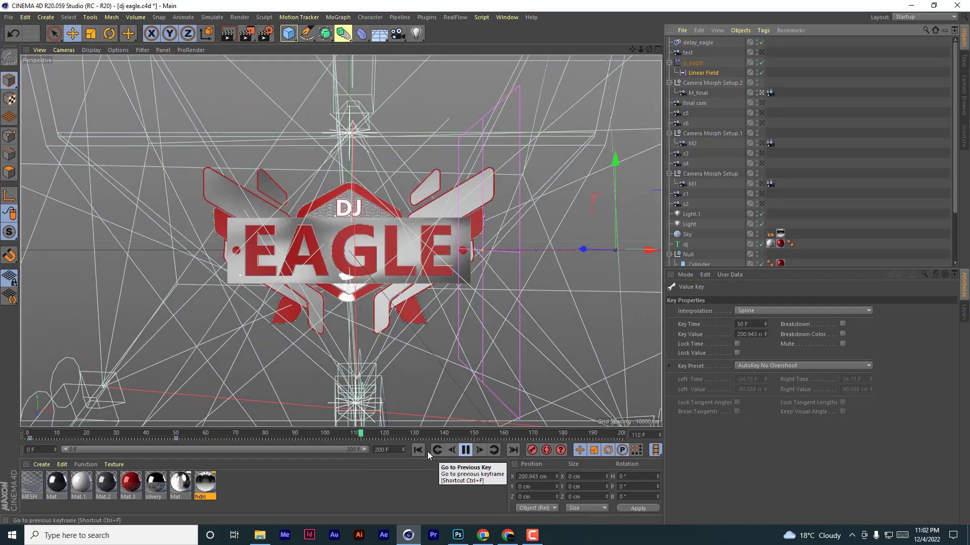
{"action": "left_click", "coordinate": [418, 450]}
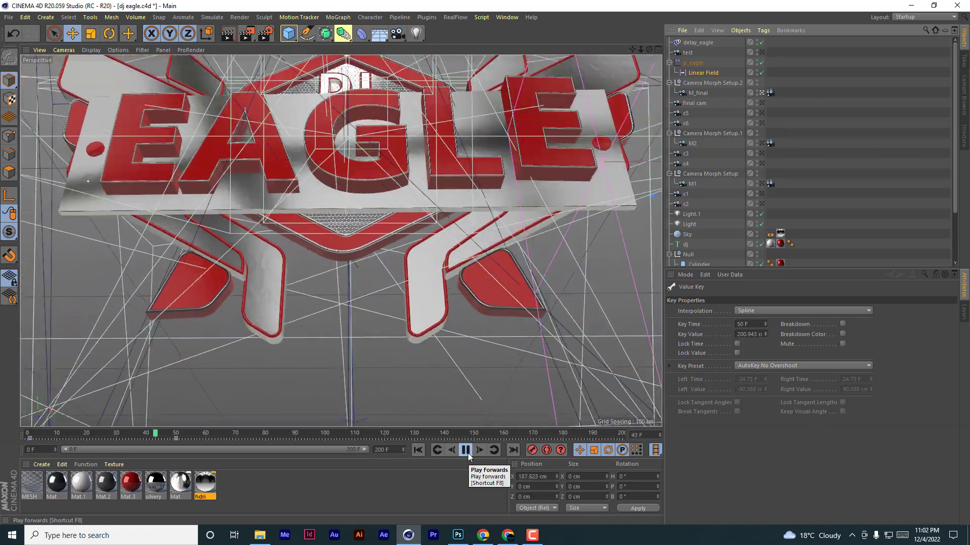
{"action": "left_click", "coordinate": [465, 451]}
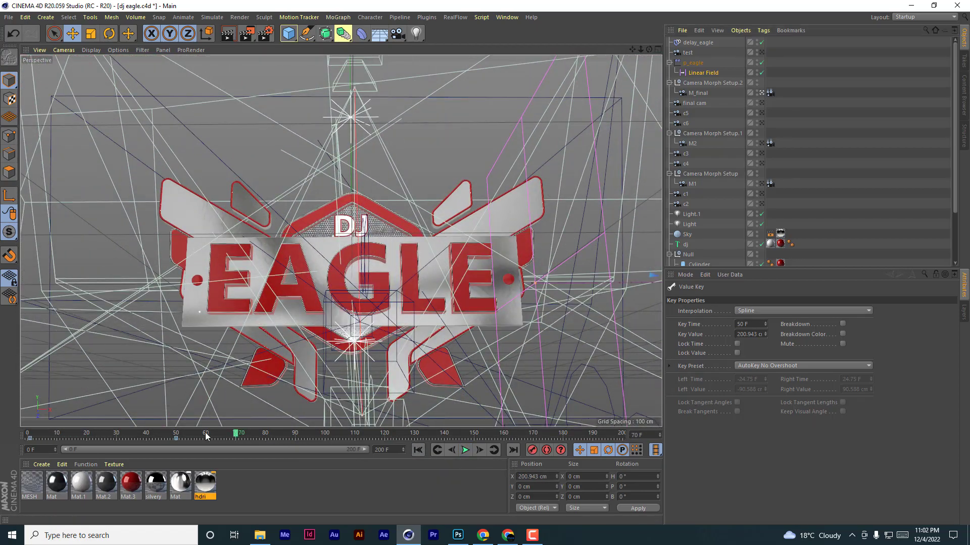
{"action": "left_click_drag", "start_coordinate": [205, 433], "coordinate": [94, 431]}
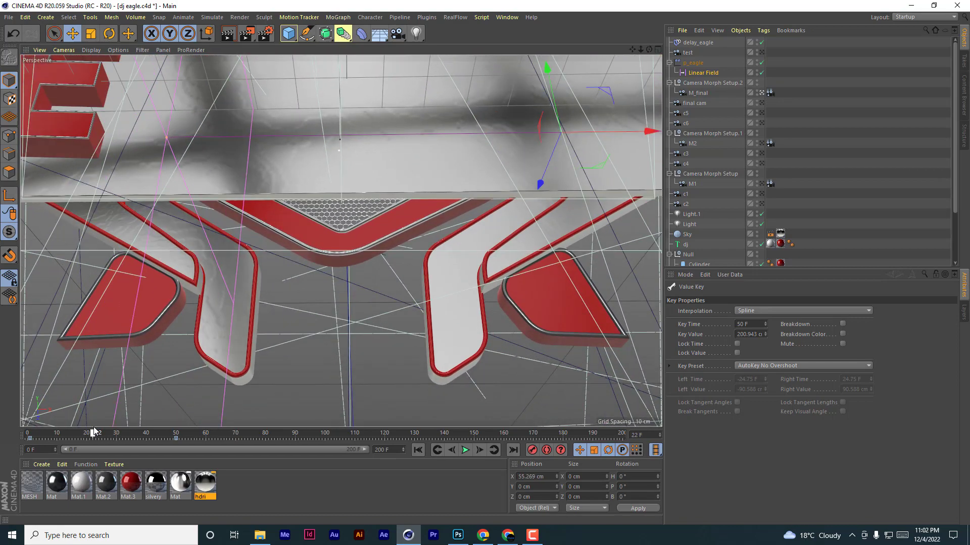
- Reframe the c5 camera by raising it to about Y -62.8 cm, bringing the DJ text and the whole plate height into view
{"action": "left_click", "coordinate": [687, 114]}
{"action": "left_click", "coordinate": [761, 113]}
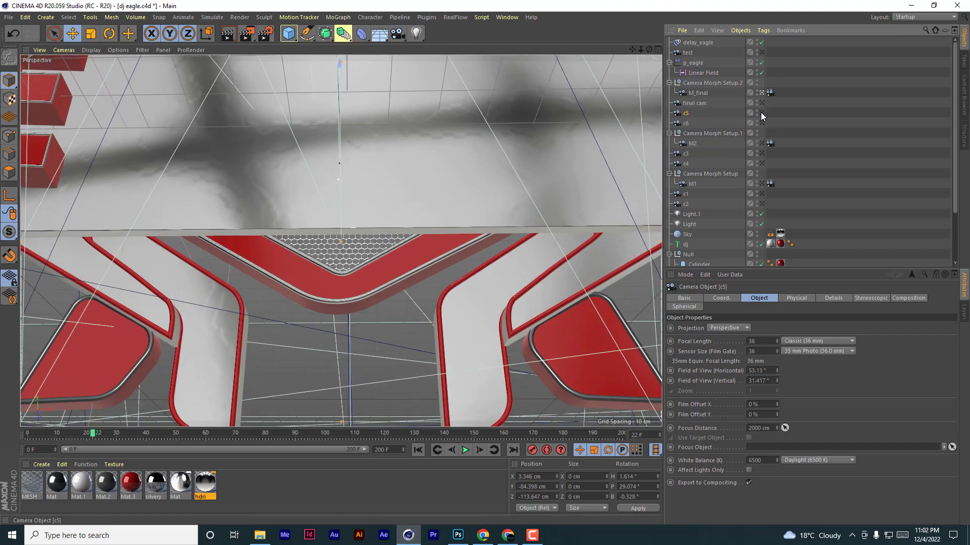
{"action": "left_click_drag", "start_coordinate": [631, 49], "coordinate": [634, 180]}
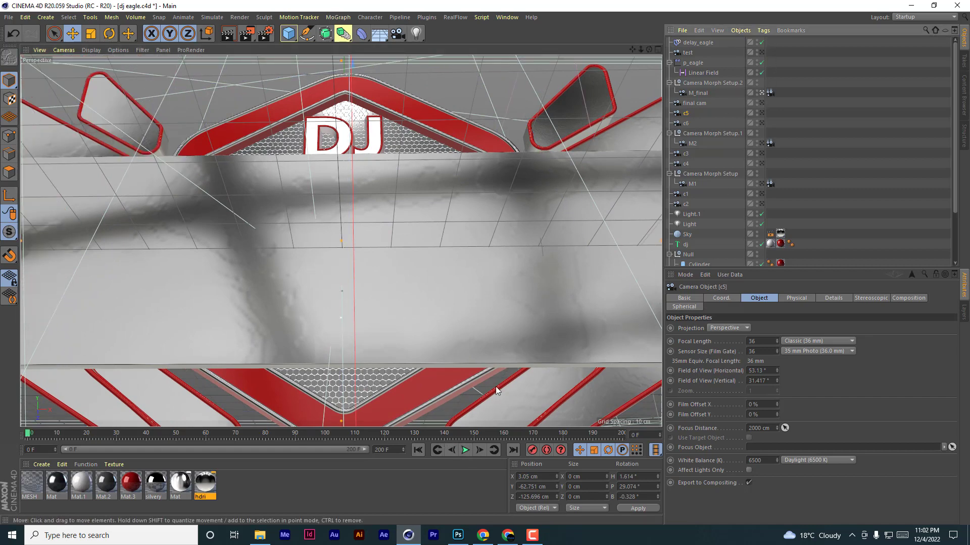
- Play the M_final shot and scrub back to frame 59 to check the reframed camera move
{"action": "left_click", "coordinate": [466, 450]}
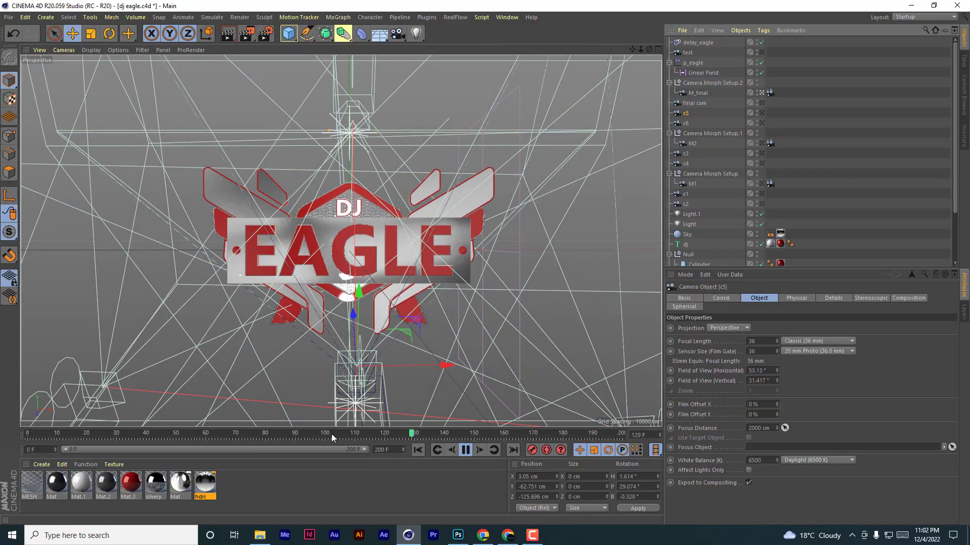
{"action": "left_click_drag", "start_coordinate": [331, 435], "coordinate": [268, 450]}
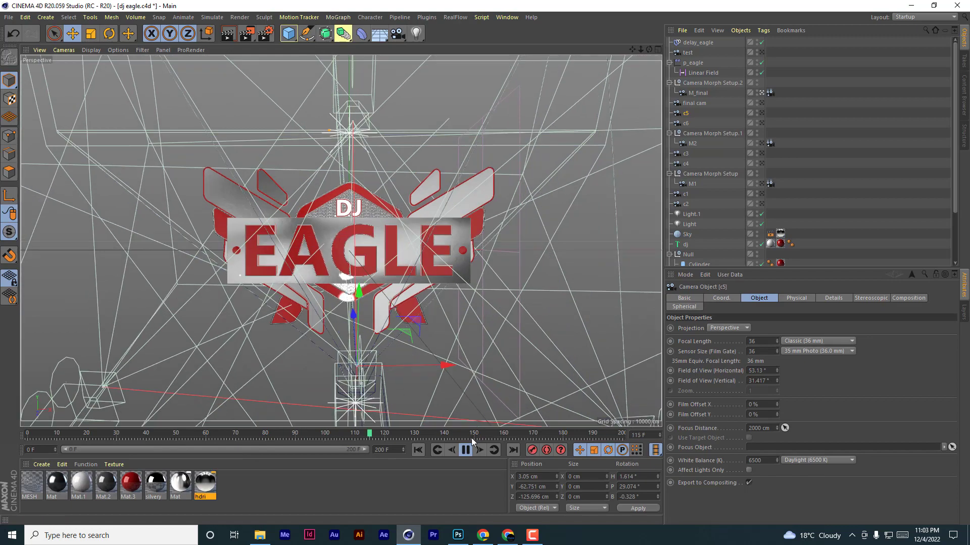
{"action": "left_click_drag", "start_coordinate": [402, 435], "coordinate": [202, 430]}
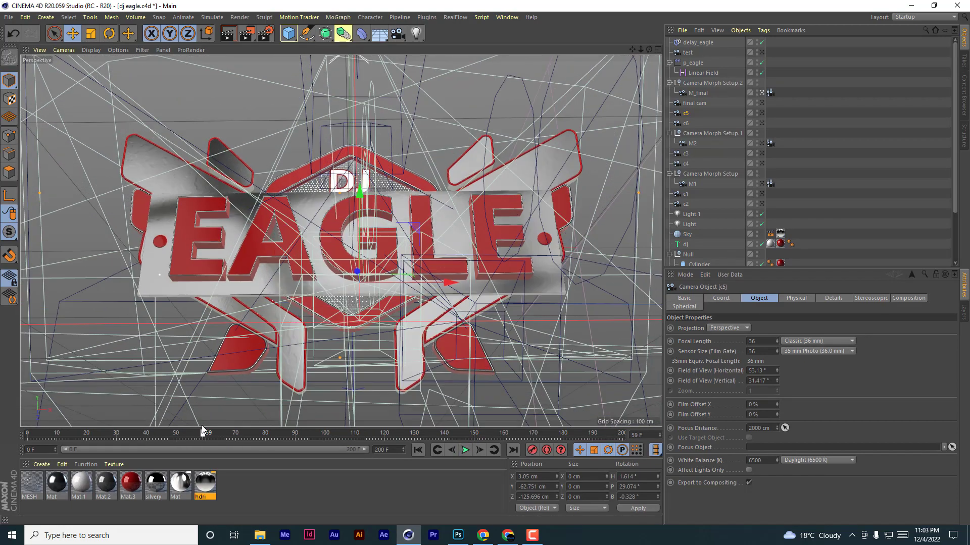
- Shift the c6 camera's framing vertically and lower the c5 camera to about Y -79.4 cm so the EAGLE plate sits higher in frame
{"action": "left_click", "coordinate": [763, 122]}
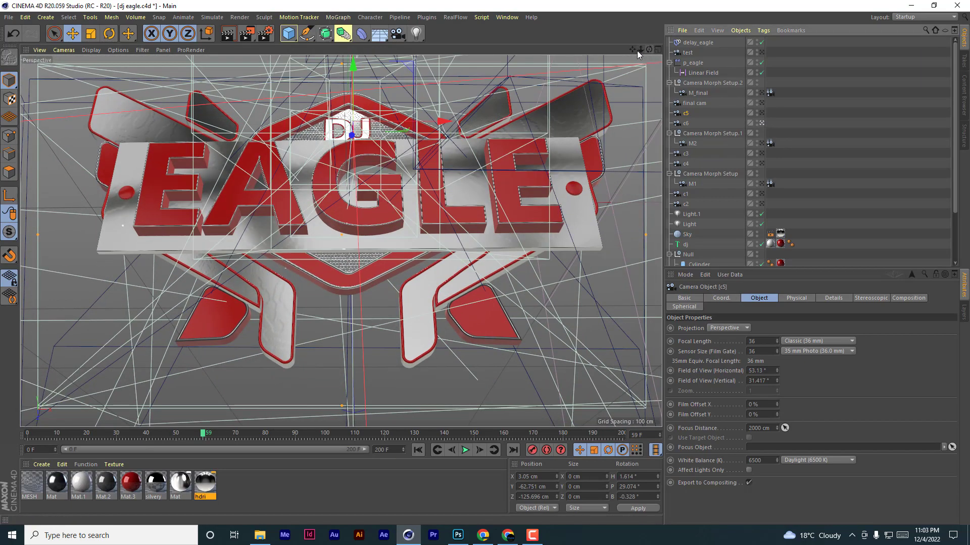
{"action": "left_click_drag", "start_coordinate": [632, 50], "coordinate": [634, 1]}
{"action": "left_click", "coordinate": [762, 113]}
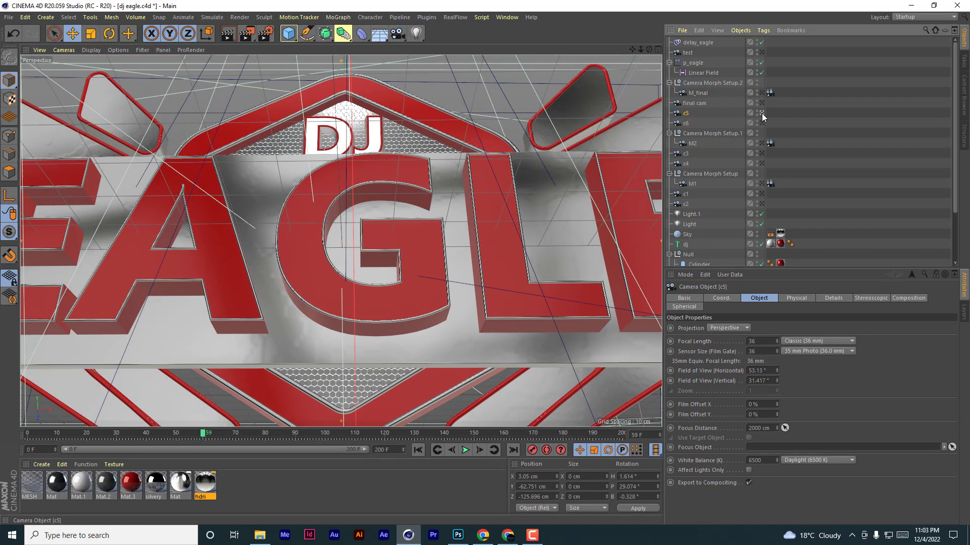
{"action": "left_click_drag", "start_coordinate": [631, 49], "coordinate": [587, 178]}
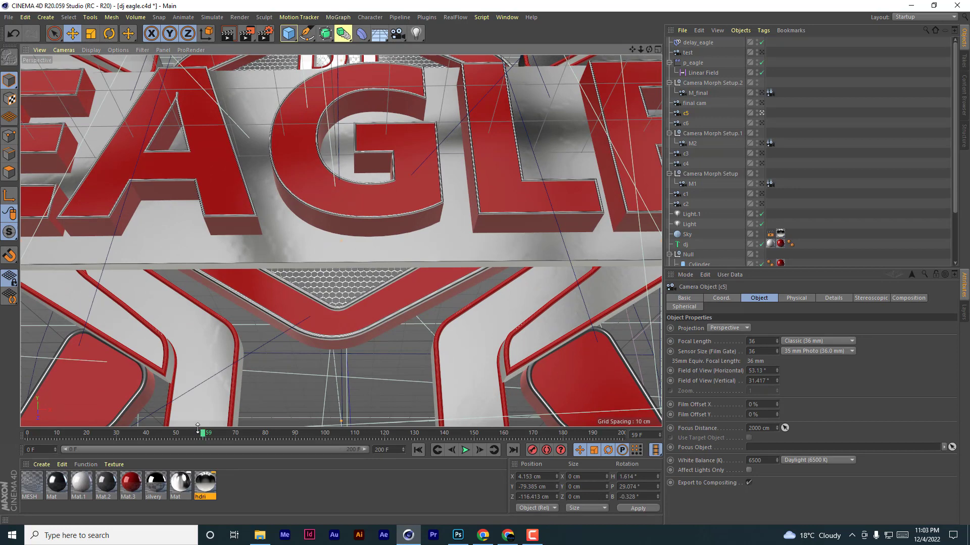
- Scrub back to frame 10, view through the M_final camera and scrub forward to frame 51 to inspect the move
{"action": "left_click_drag", "start_coordinate": [203, 434], "coordinate": [57, 433]}
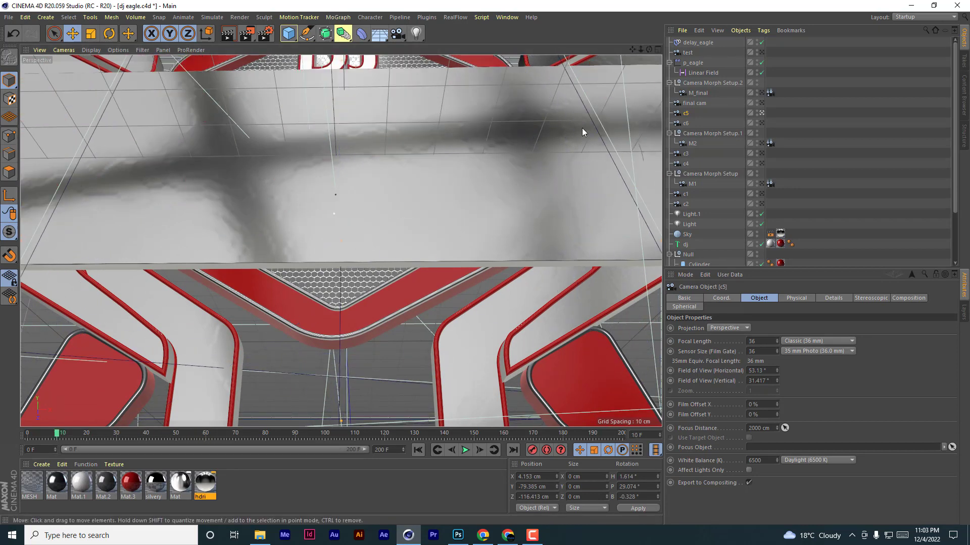
{"action": "left_click", "coordinate": [763, 94]}
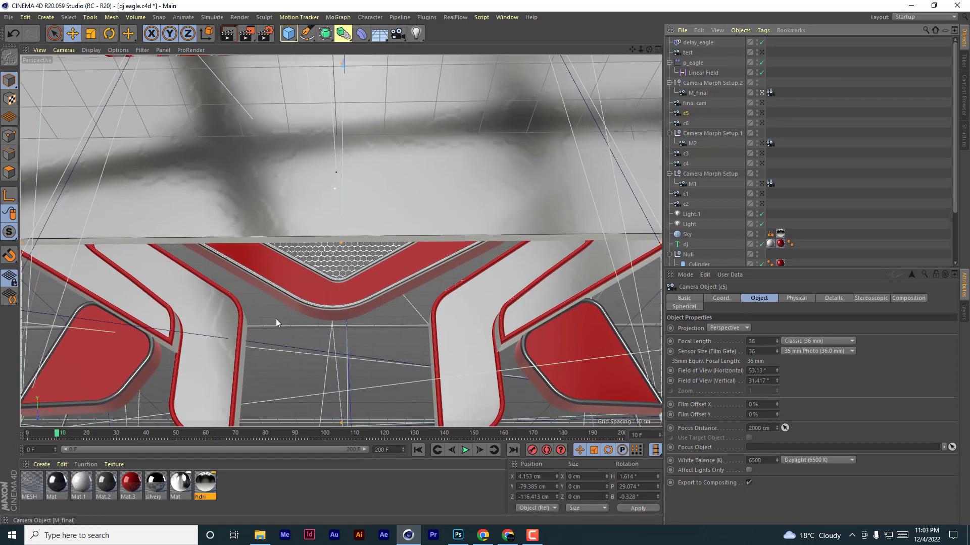
{"action": "left_click_drag", "start_coordinate": [57, 435], "coordinate": [179, 441]}
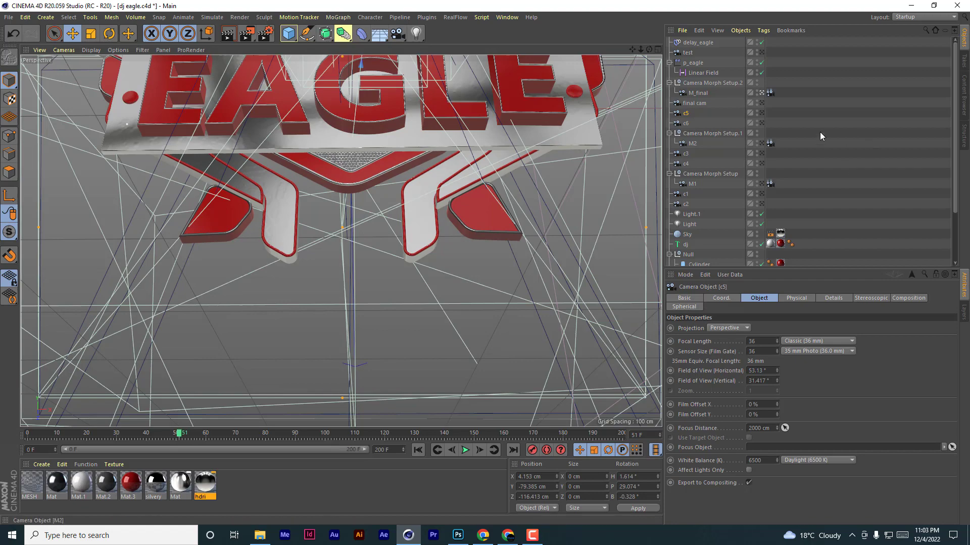
- Orbit the c6 camera up to a nearly straight-on view that frames the whole DJ EAGLE logo
{"action": "left_click", "coordinate": [762, 113]}
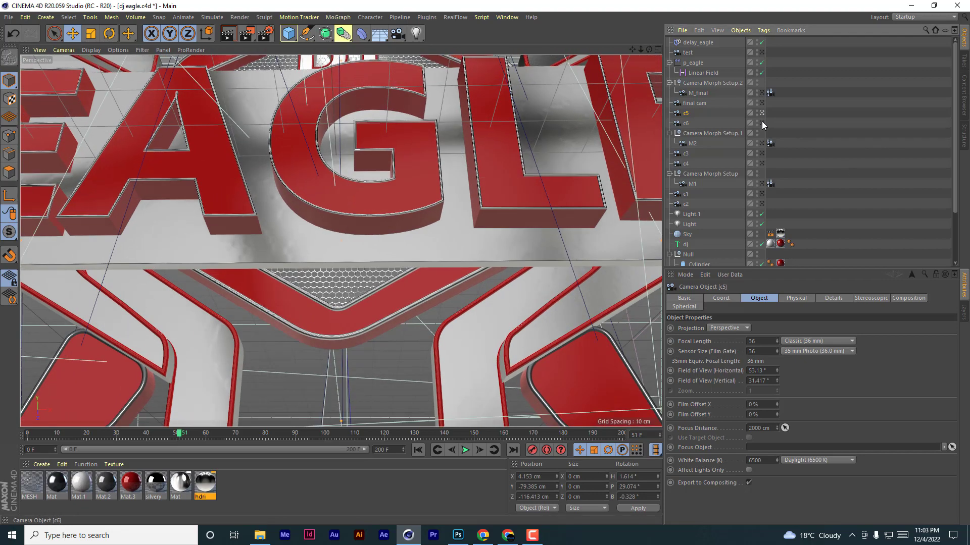
{"action": "left_click", "coordinate": [761, 122]}
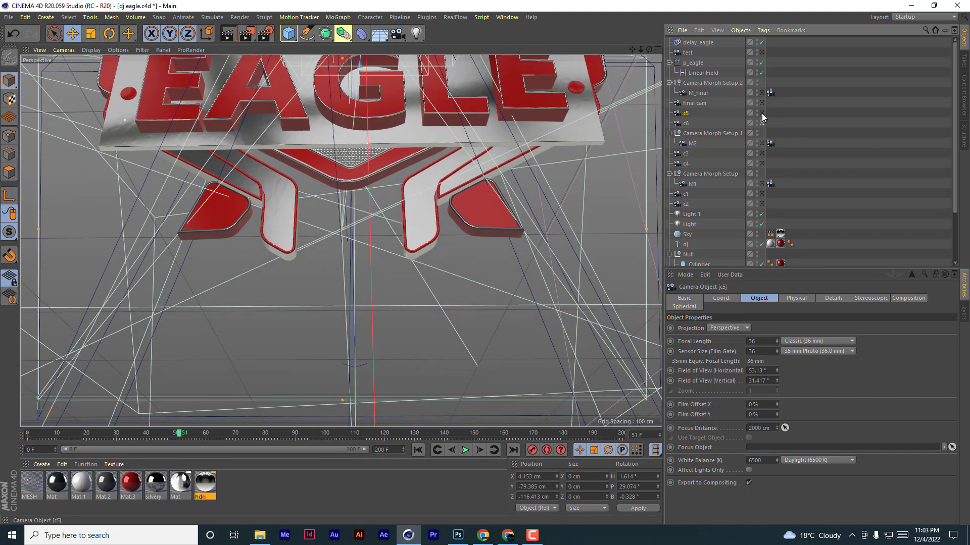
{"action": "left_click_drag", "start_coordinate": [649, 49], "coordinate": [632, 86]}
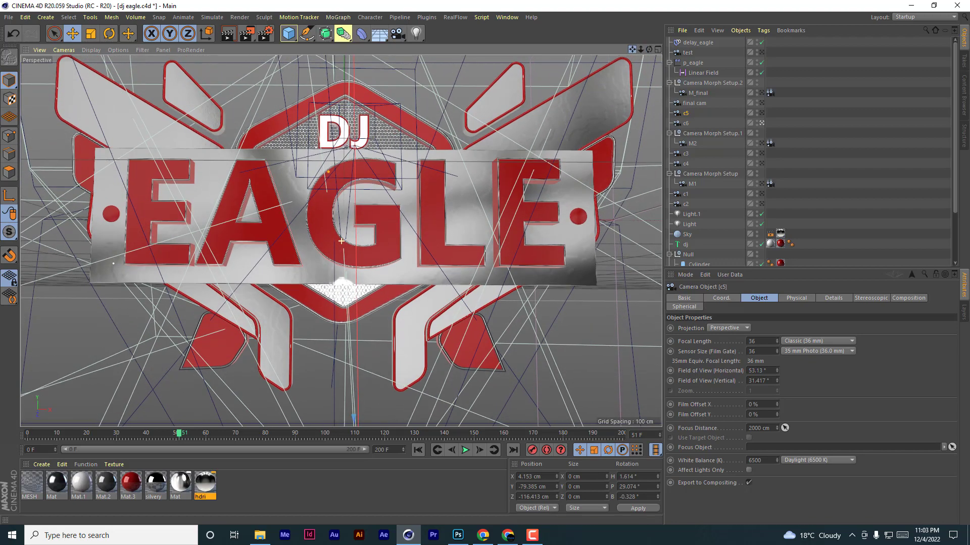
- Check M_final back to frame 0, then orbit the c5 camera to about 10.2° pitch and dolly it in to about Z -34.4 cm
{"action": "left_click", "coordinate": [761, 93]}
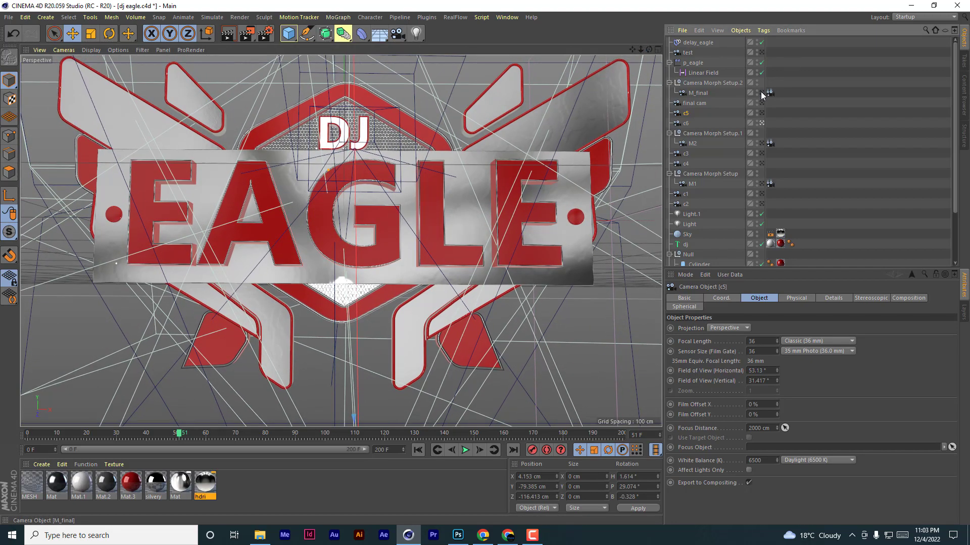
{"action": "left_click_drag", "start_coordinate": [179, 438], "coordinate": [5, 447]}
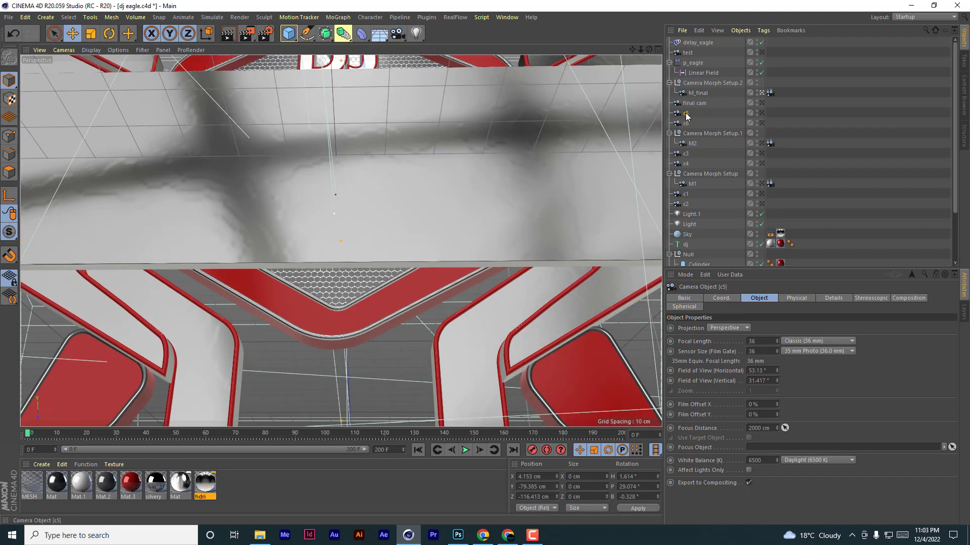
{"action": "left_click", "coordinate": [761, 122]}
{"action": "left_click", "coordinate": [761, 113]}
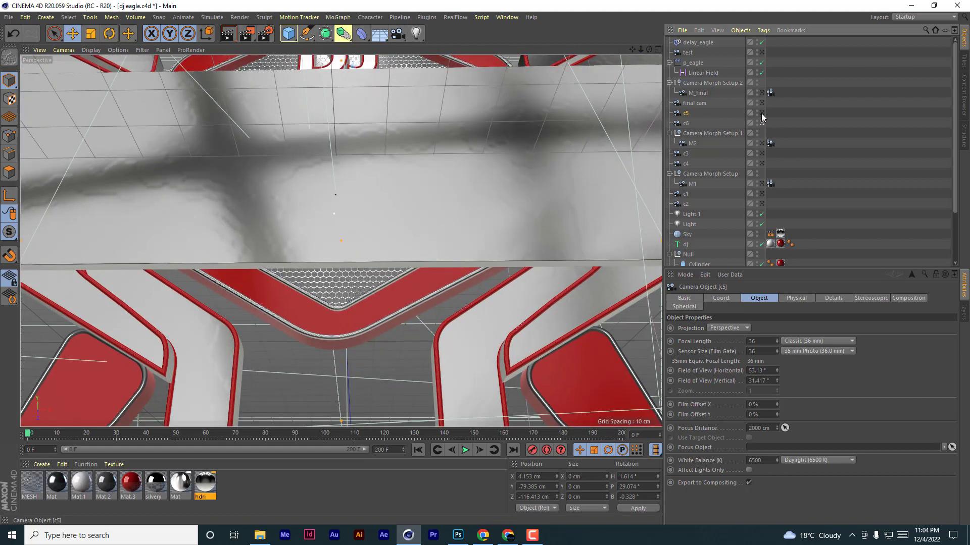
{"action": "left_click_drag", "start_coordinate": [649, 50], "coordinate": [632, 109]}
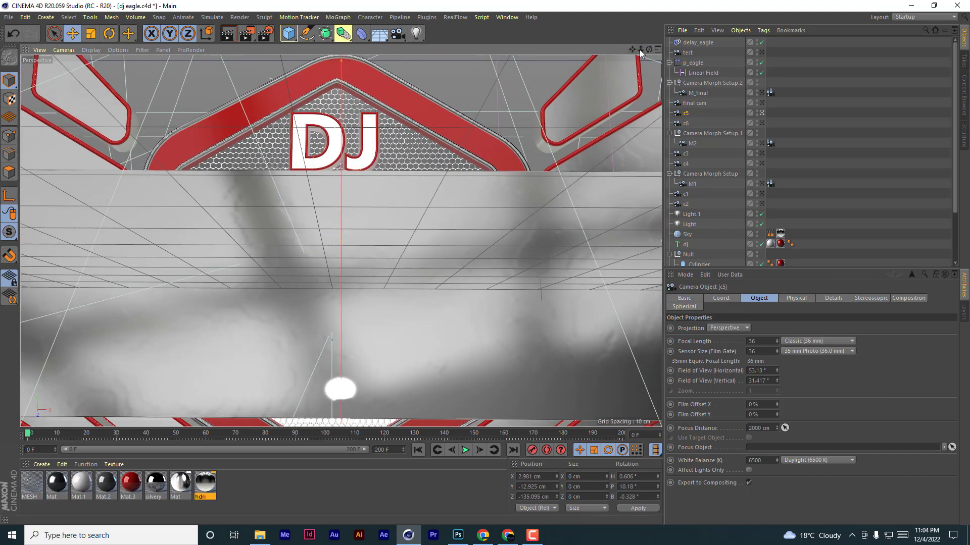
{"action": "left_click_drag", "start_coordinate": [640, 49], "coordinate": [640, 78]}
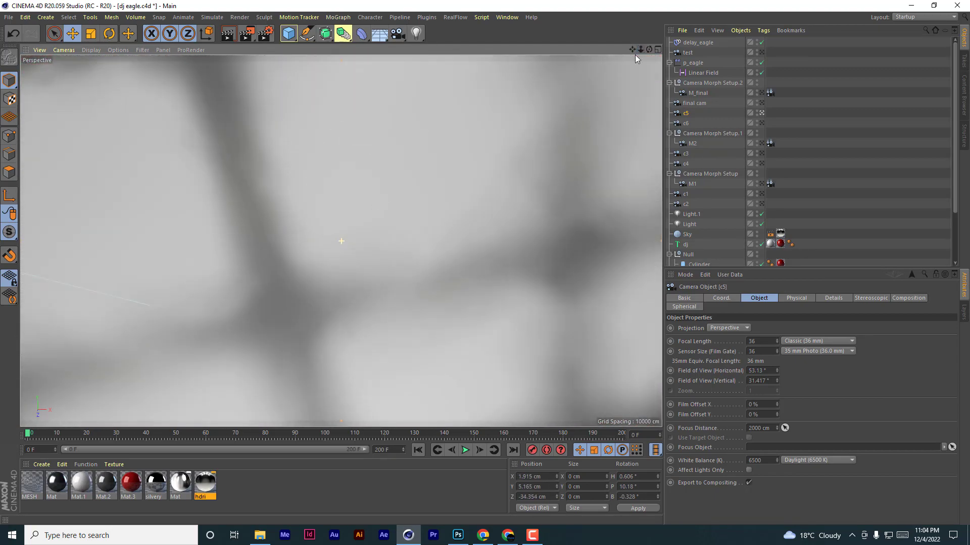
- Play the shot repeatedly from the start through M_final to review the reframed camera move and letter rotation
{"action": "left_click", "coordinate": [465, 450]}
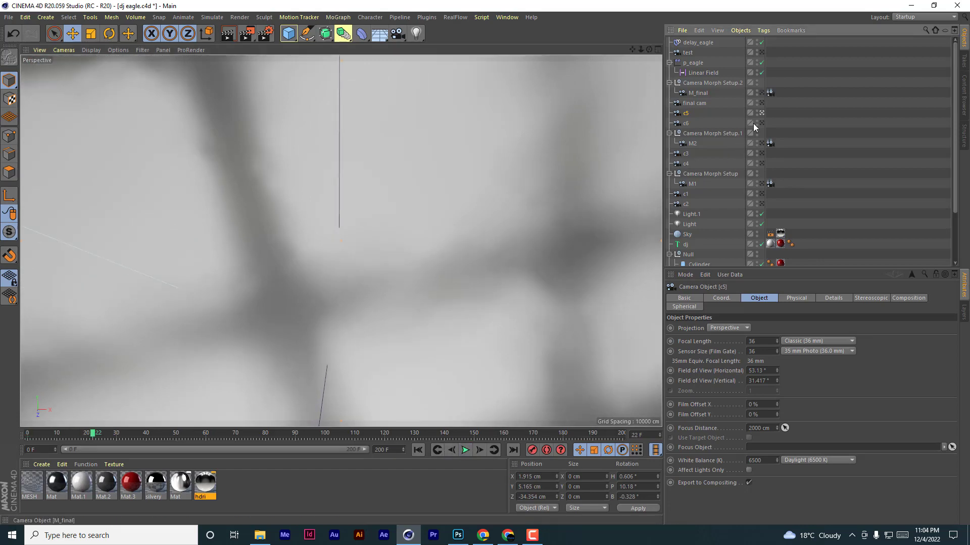
{"action": "left_click", "coordinate": [418, 450]}
{"action": "left_click", "coordinate": [465, 450]}
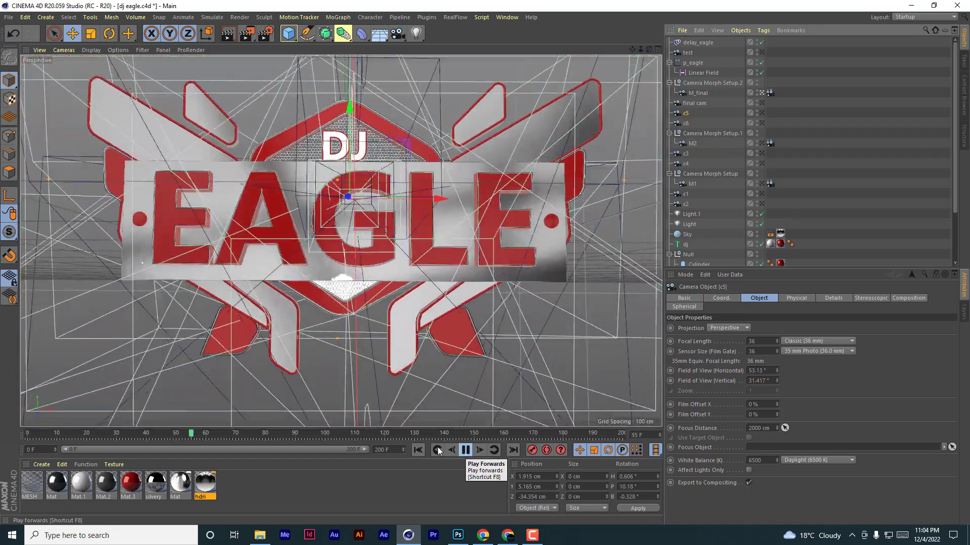
{"action": "left_click", "coordinate": [418, 450]}
{"action": "left_click", "coordinate": [465, 451]}
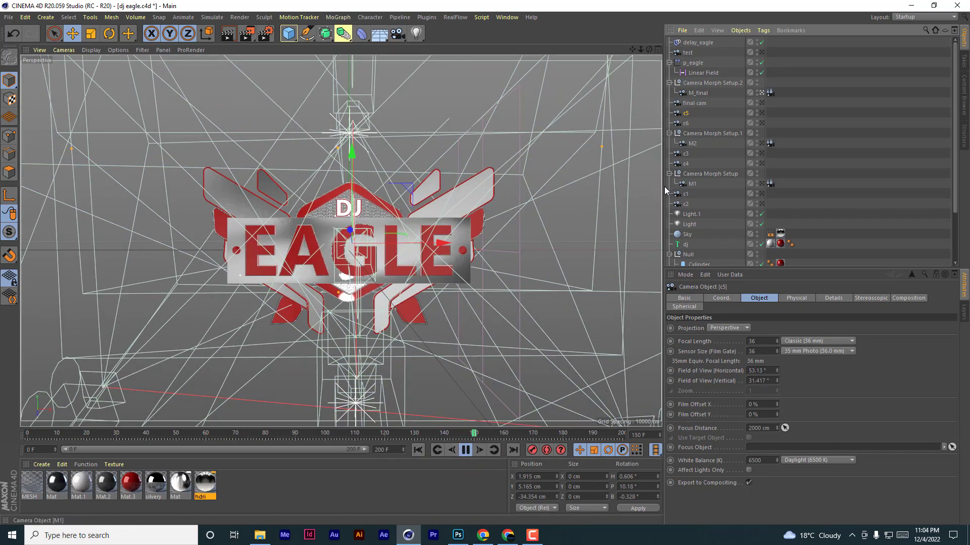
{"action": "left_click", "coordinate": [418, 450]}
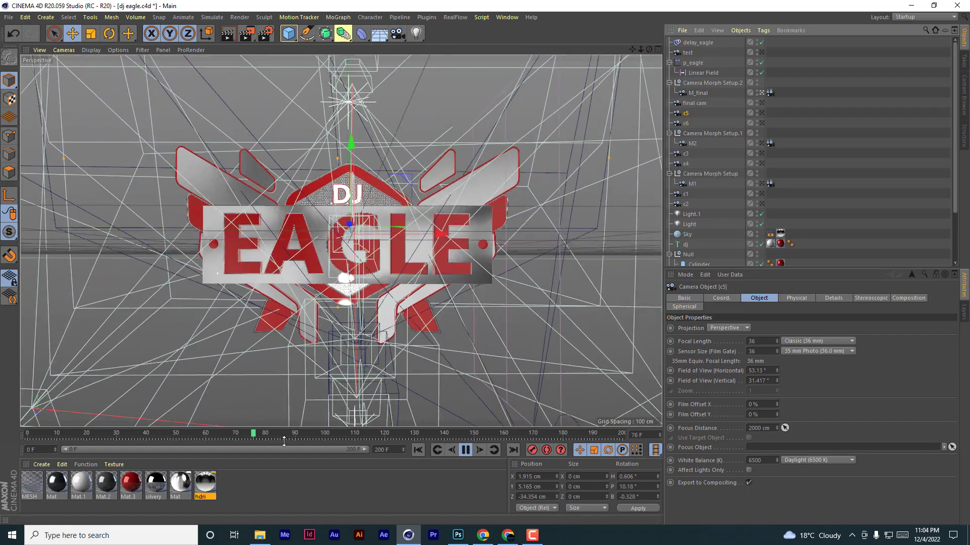
{"action": "left_click", "coordinate": [466, 450]}
- Move the Linear Field's end position keyframe to frame 100
{"action": "left_click", "coordinate": [699, 74]}
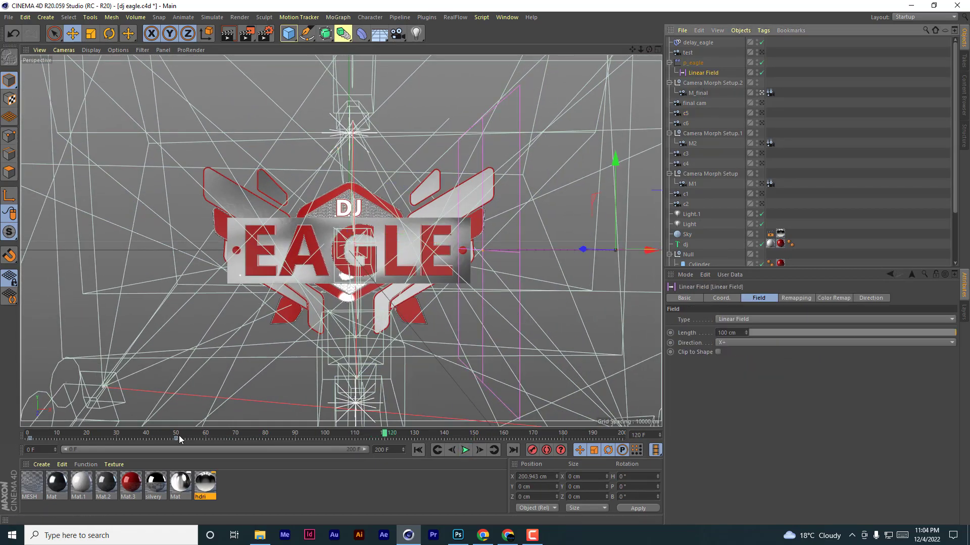
{"action": "left_click_drag", "start_coordinate": [177, 439], "coordinate": [252, 439]}
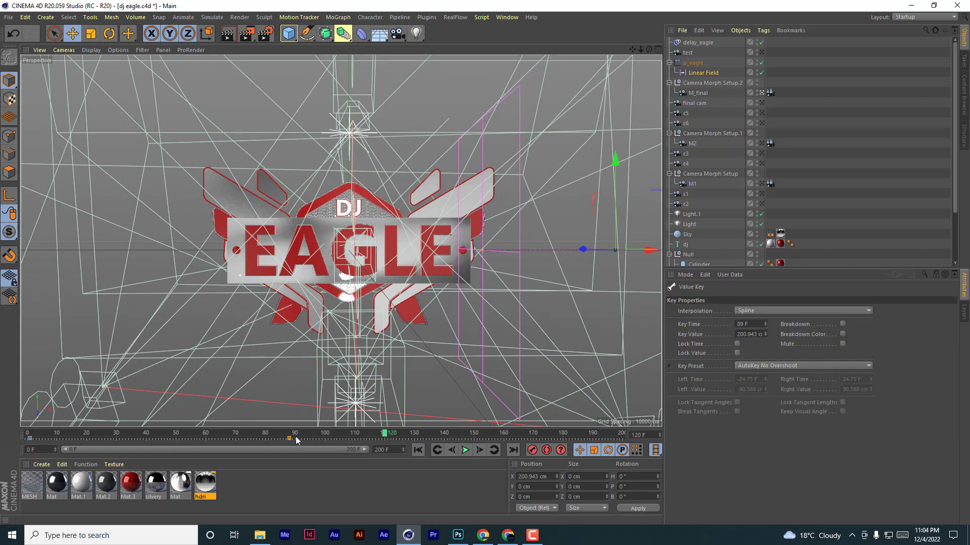
{"action": "left_click_drag", "start_coordinate": [322, 437], "coordinate": [325, 437]}
- Play the animation from the start to check the slower letter rotation, stopping at frame 86
{"action": "left_click", "coordinate": [462, 450]}
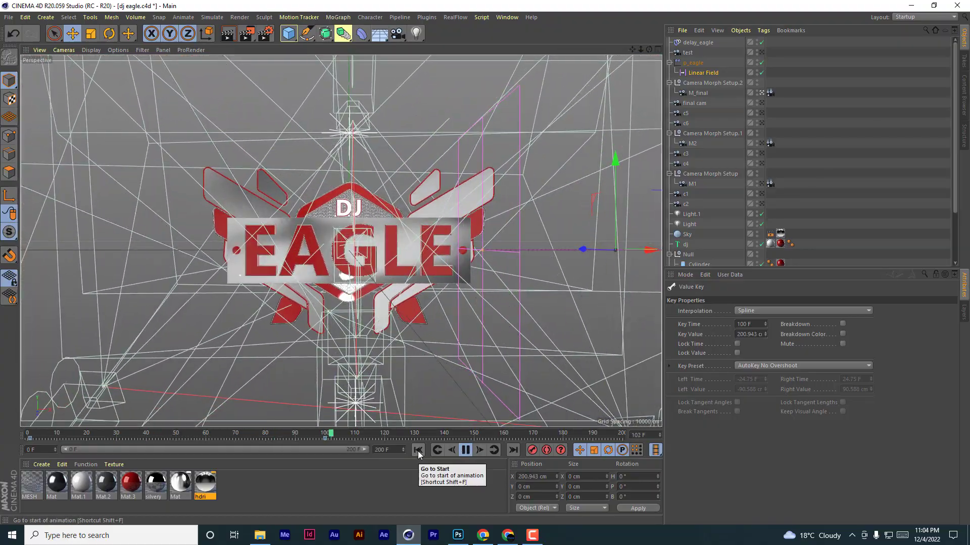
{"action": "left_click", "coordinate": [417, 450]}
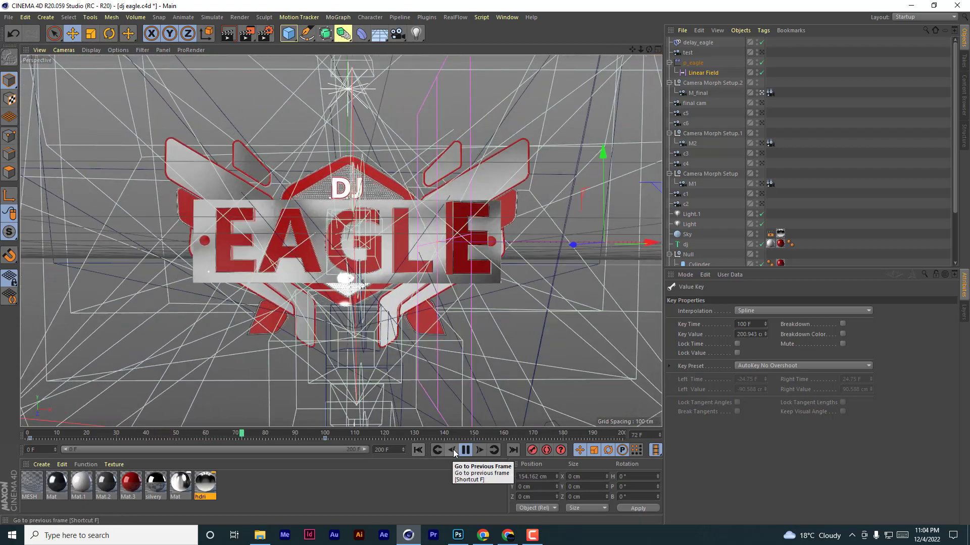
{"action": "left_click", "coordinate": [465, 450]}
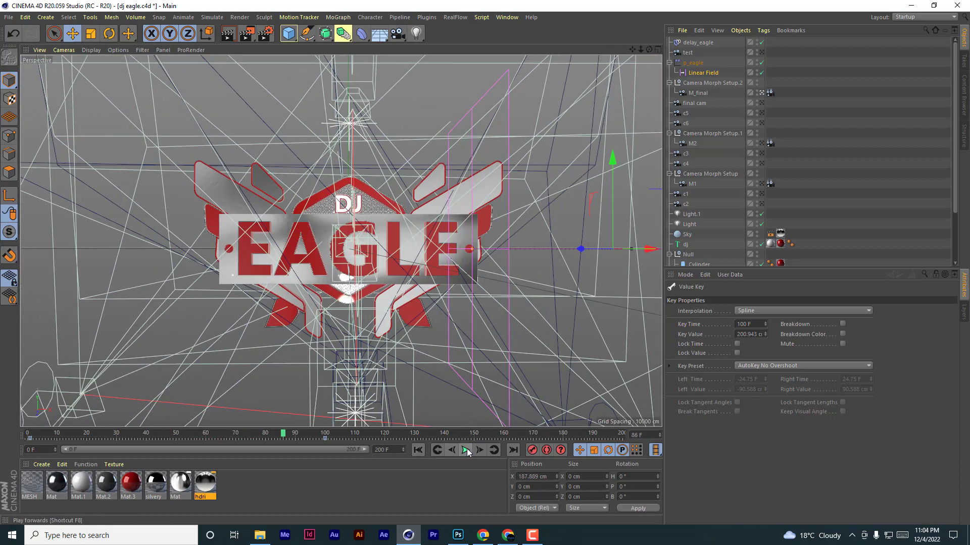
- Enlarge the object list, render frame 86 to the Picture Viewer and compare it with the earlier renders in the history
{"action": "left_click_drag", "start_coordinate": [707, 270], "coordinate": [708, 369]}
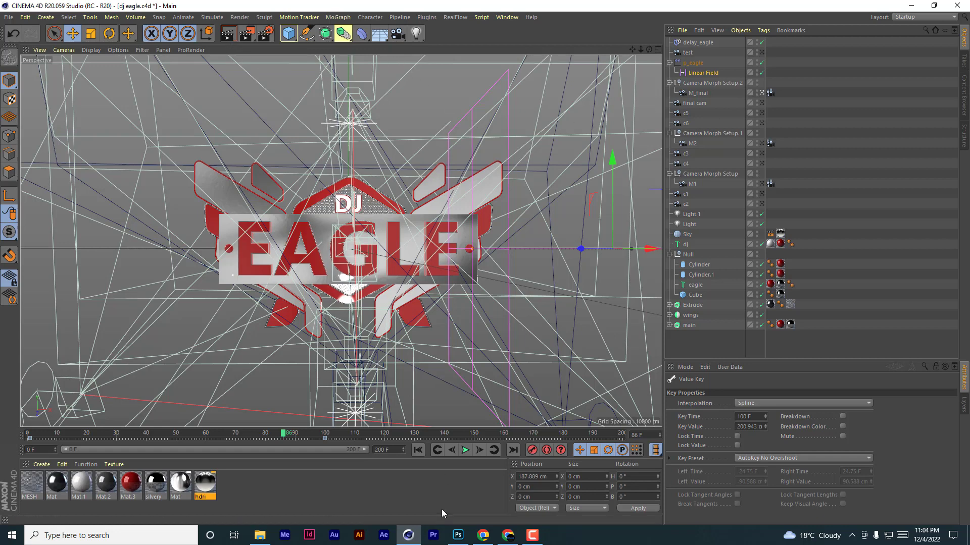
{"action": "left_click", "coordinate": [246, 33]}
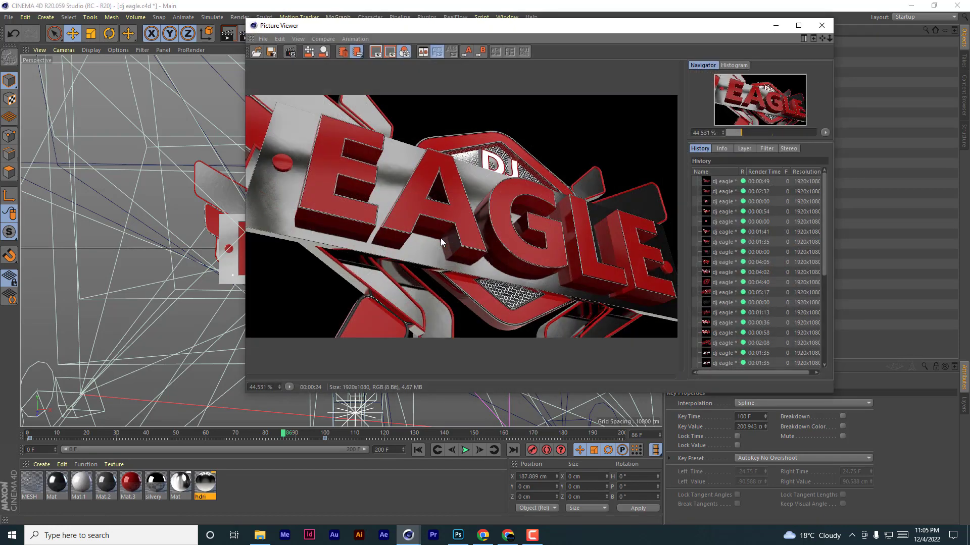
{"action": "left_click", "coordinate": [721, 353]}
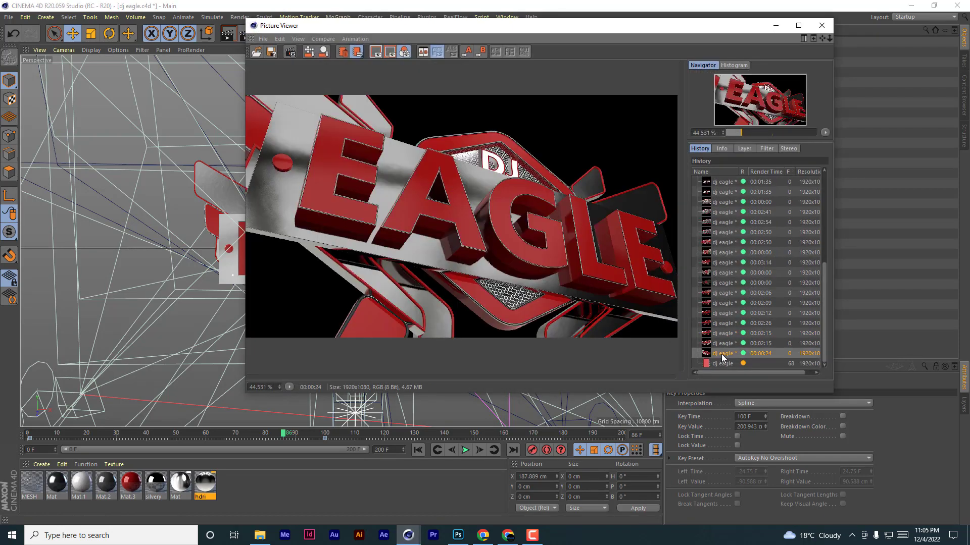
{"action": "left_click", "coordinate": [720, 344]}
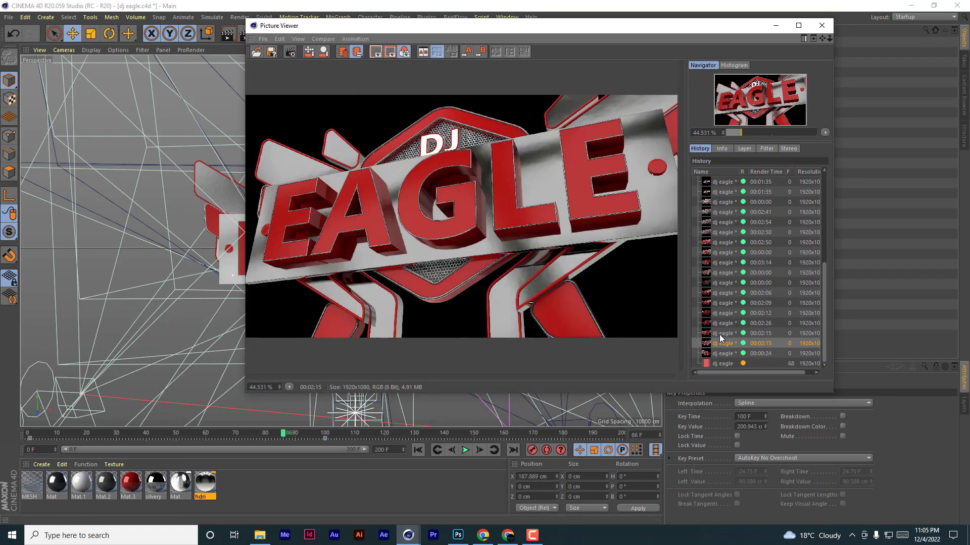
{"action": "left_click", "coordinate": [719, 333]}
{"action": "left_click", "coordinate": [719, 323]}
{"action": "left_click", "coordinate": [718, 313]}
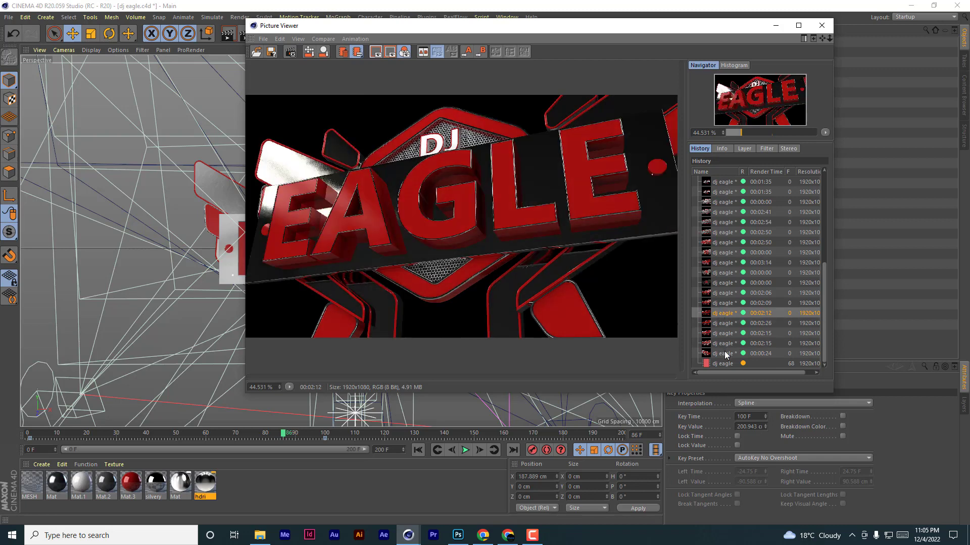
{"action": "left_click", "coordinate": [720, 362]}
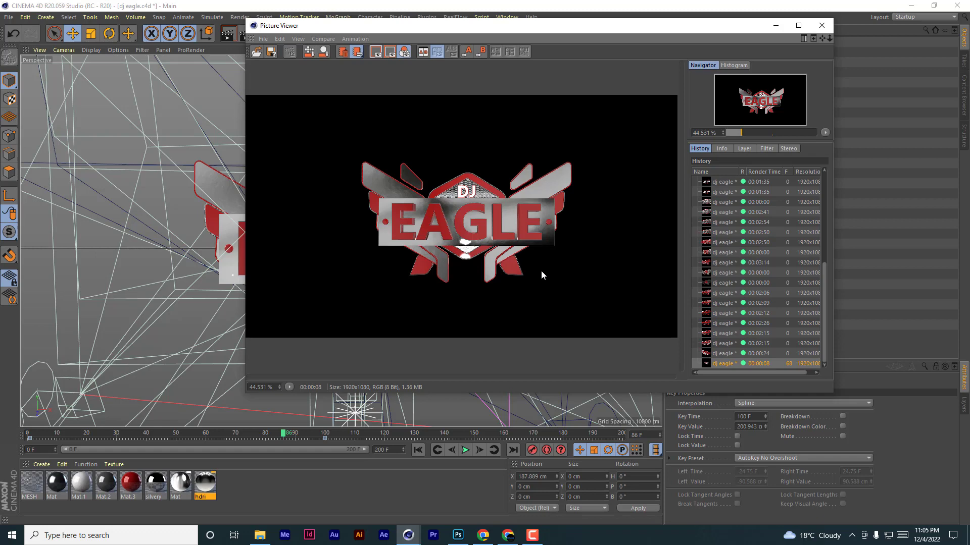
- Inspect the new logo render at 100% zoom and close the Picture Viewer
{"action": "scroll", "coordinate": [523, 223], "scroll_direction": "up", "scroll_amount": 3}
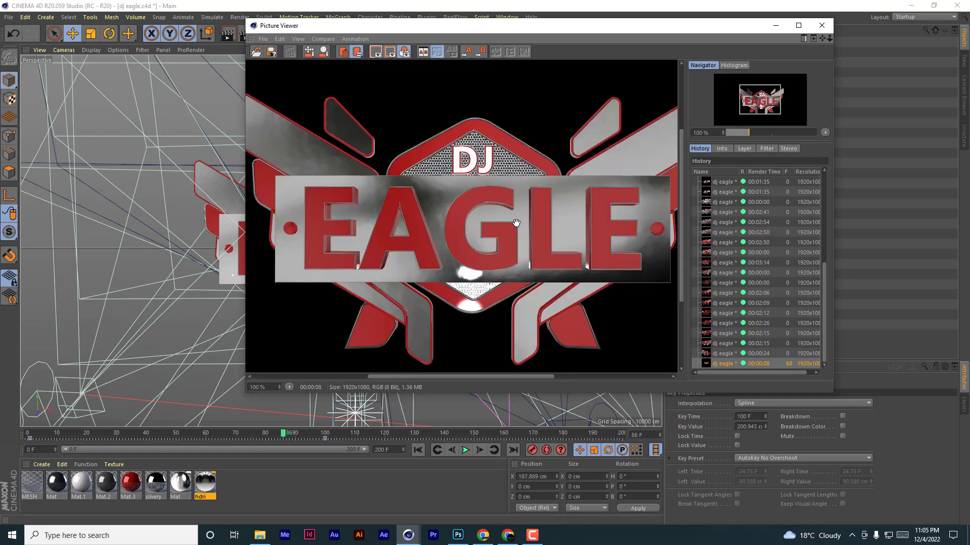
{"action": "scroll", "coordinate": [520, 225], "scroll_direction": "down", "scroll_amount": 3}
{"action": "left_click", "coordinate": [822, 25]}
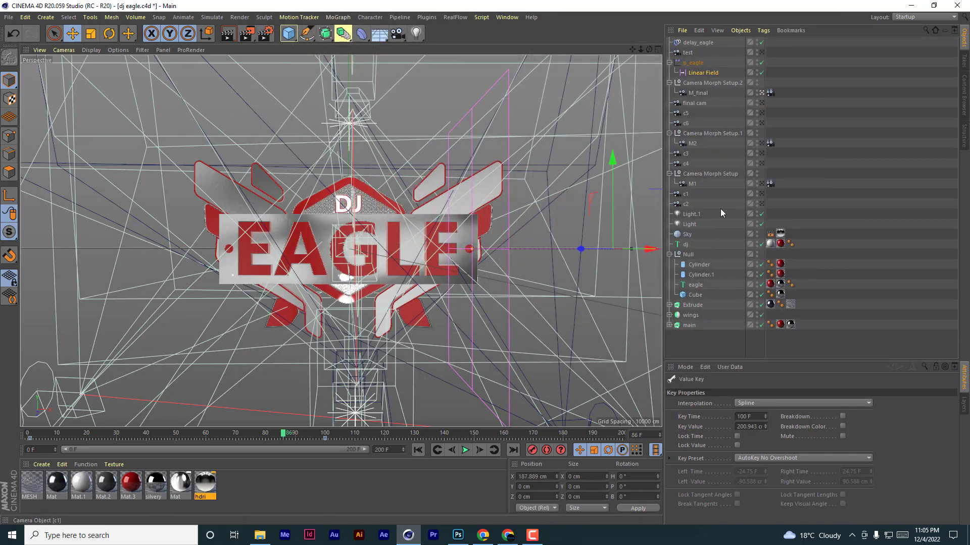
- Open the Render Queue and save the dj eagle.c4d project
{"action": "left_click", "coordinate": [249, 35]}
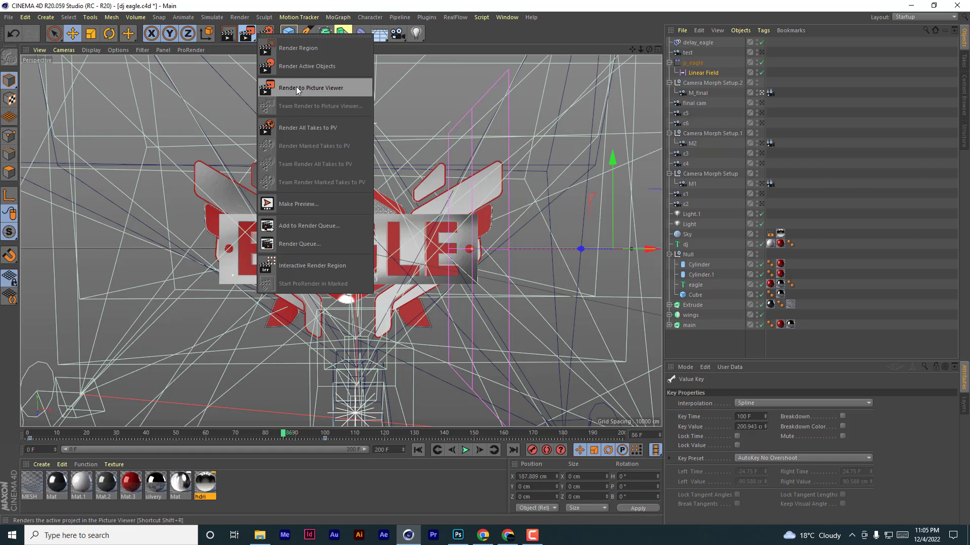
{"action": "left_click", "coordinate": [286, 244]}
{"action": "left_click_drag", "start_coordinate": [361, 233], "coordinate": [343, 82]}
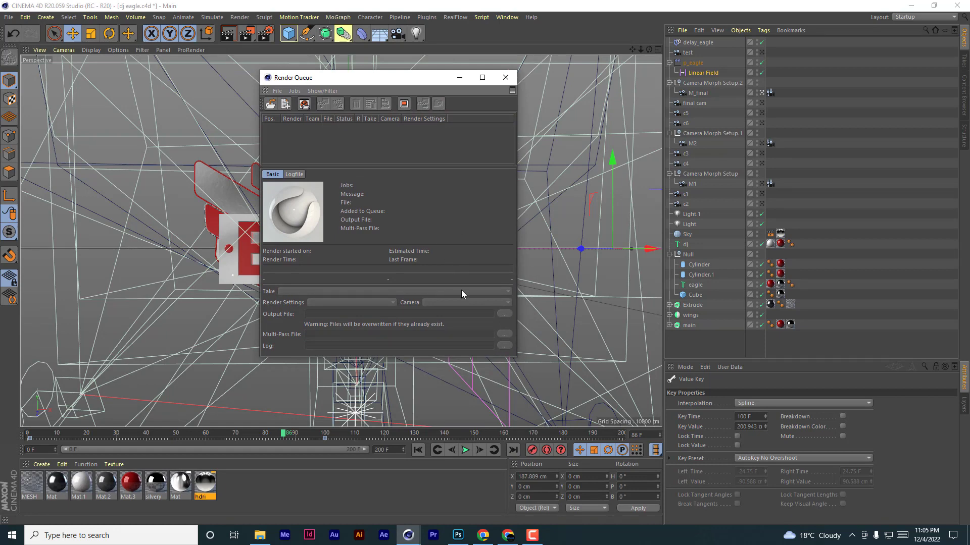
{"action": "left_click", "coordinate": [9, 17]}
{"action": "left_click", "coordinate": [25, 99]}
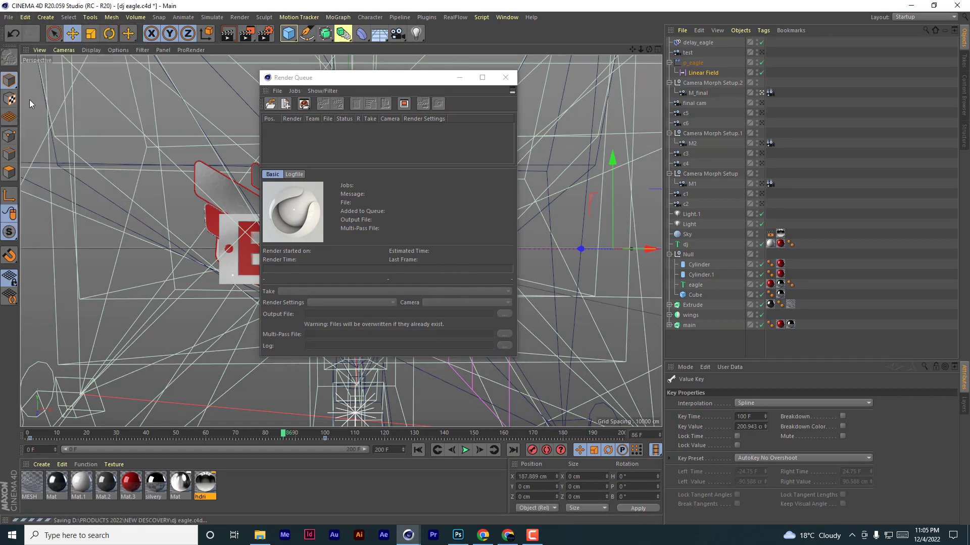
- Start choosing the render settings' save location and create a folder named renders inside NEW DESCOVERY
{"action": "left_click", "coordinate": [265, 34]}
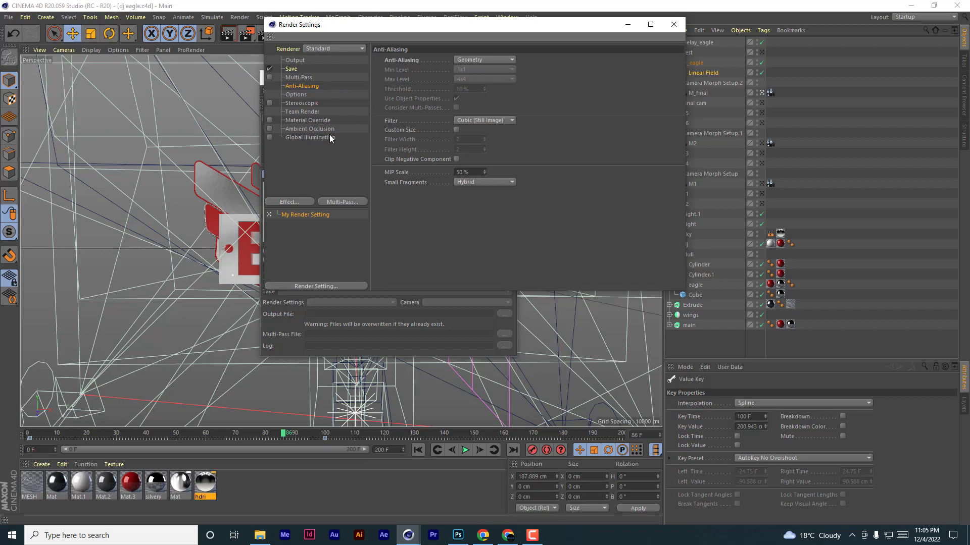
{"action": "left_click", "coordinate": [295, 70]}
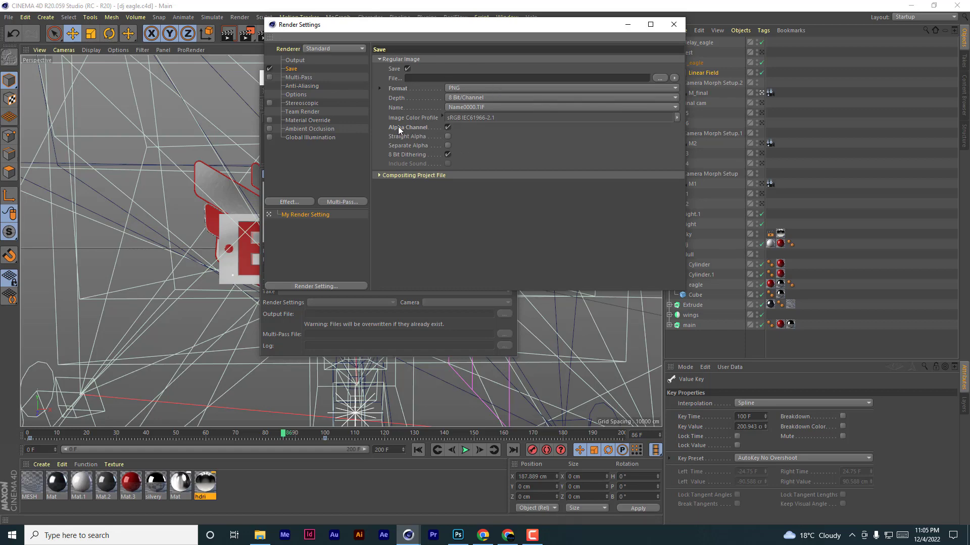
{"action": "left_click", "coordinate": [659, 78]}
{"action": "left_click_drag", "start_coordinate": [525, 48], "coordinate": [387, 45]}
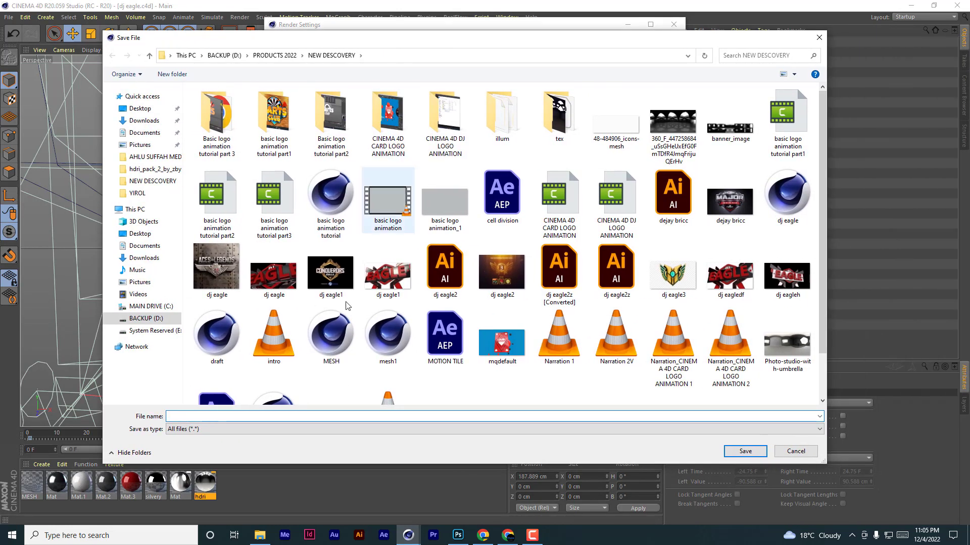
{"action": "left_click", "coordinate": [181, 77]}
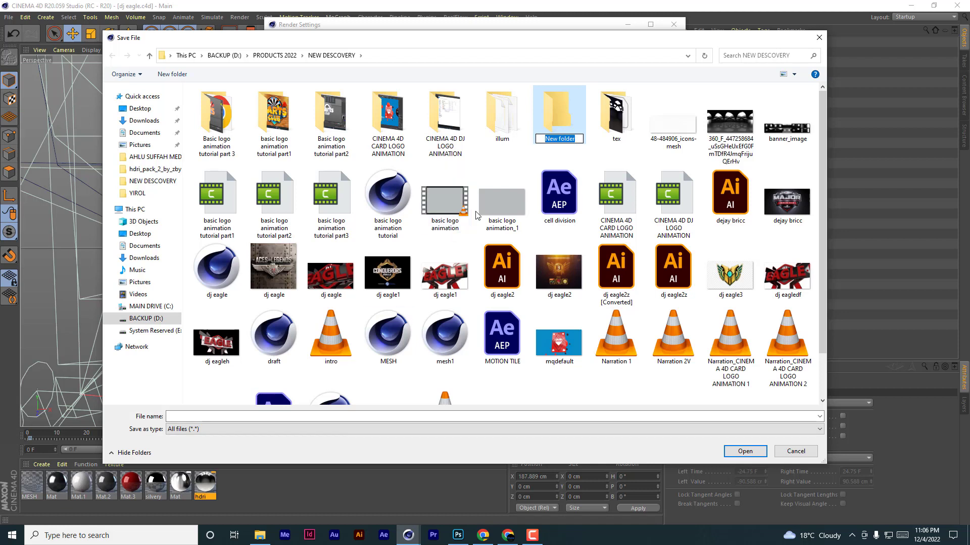
{"action": "type", "text": "renders"}
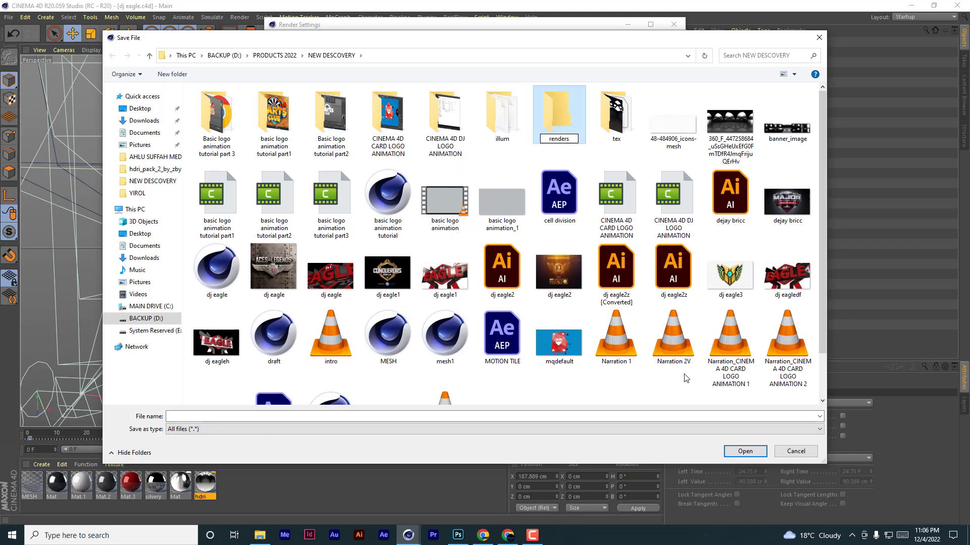
{"action": "key", "text": "Return"}
{"action": "key", "text": "Return"}
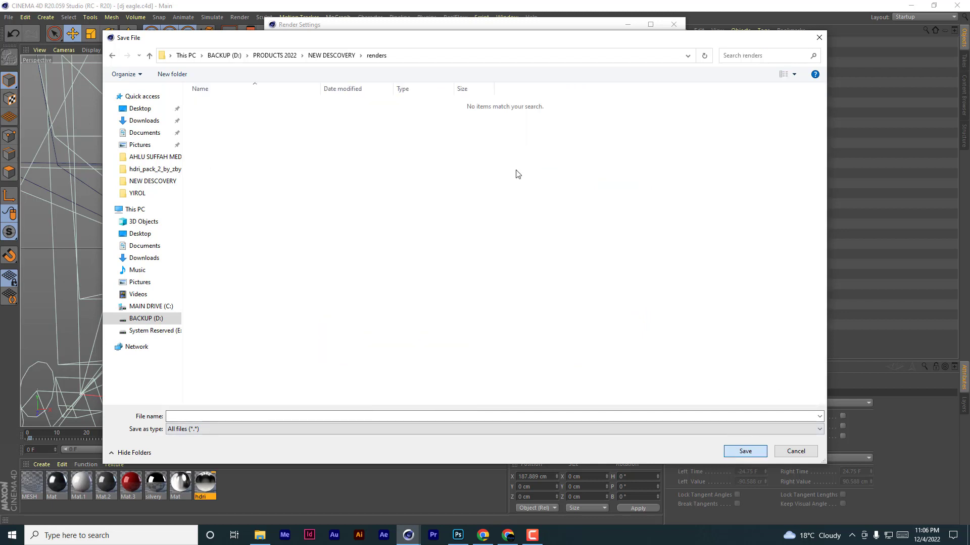
- Name the render output file dj eagle in the renders folder and close the render settings
{"action": "left_click", "coordinate": [213, 416]}
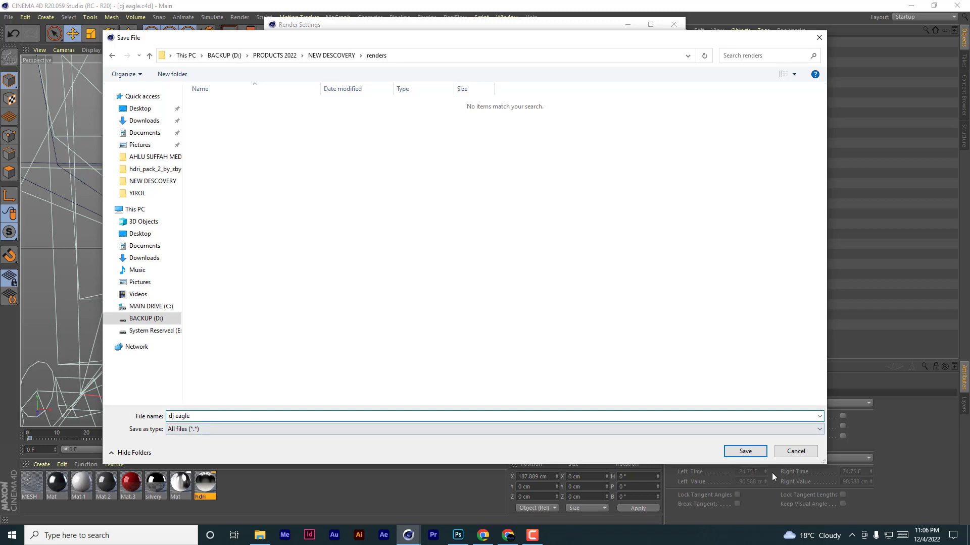
{"action": "left_click", "coordinate": [745, 451]}
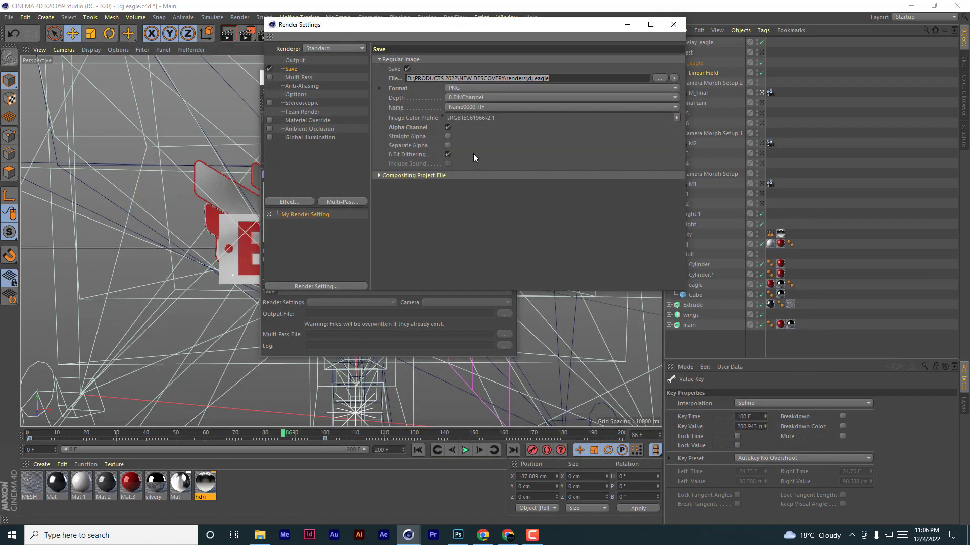
{"action": "left_click", "coordinate": [674, 24]}
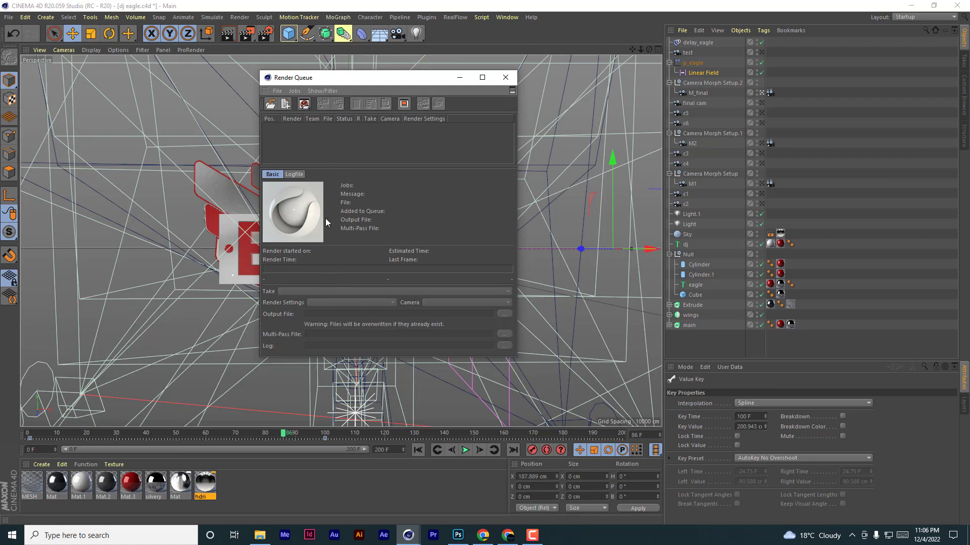
- Save the project changes and add the project to the Render Queue with the Main (Default) take
{"action": "left_click", "coordinate": [286, 104]}
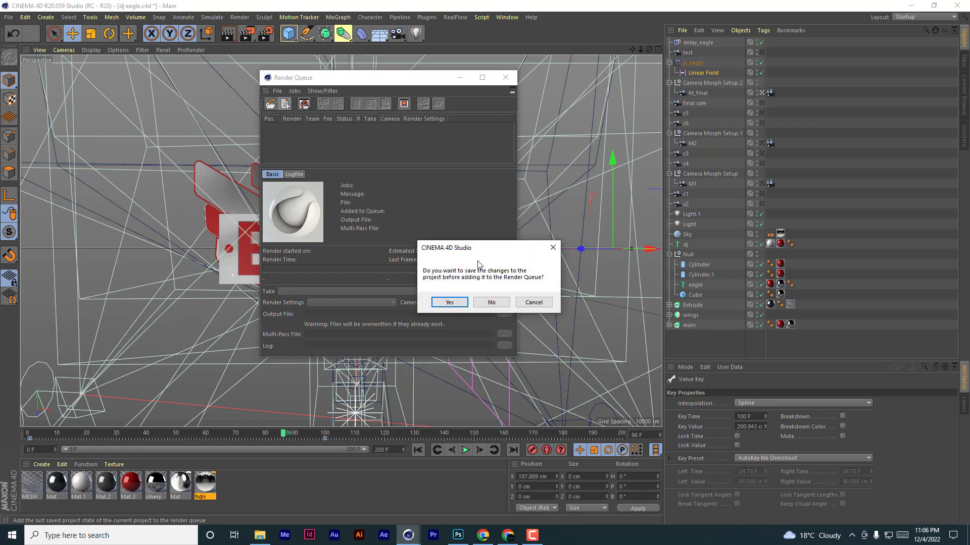
{"action": "left_click", "coordinate": [449, 302]}
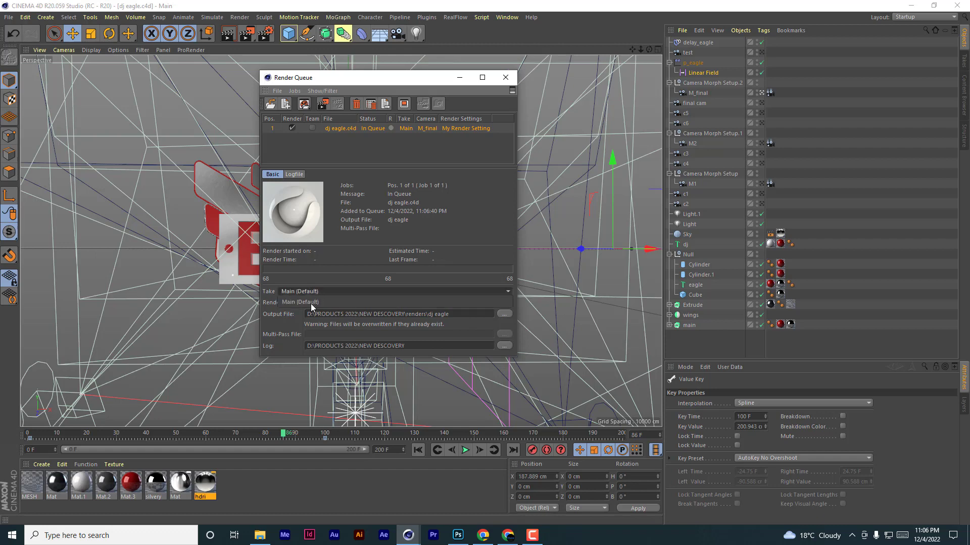
{"action": "left_click", "coordinate": [311, 303]}
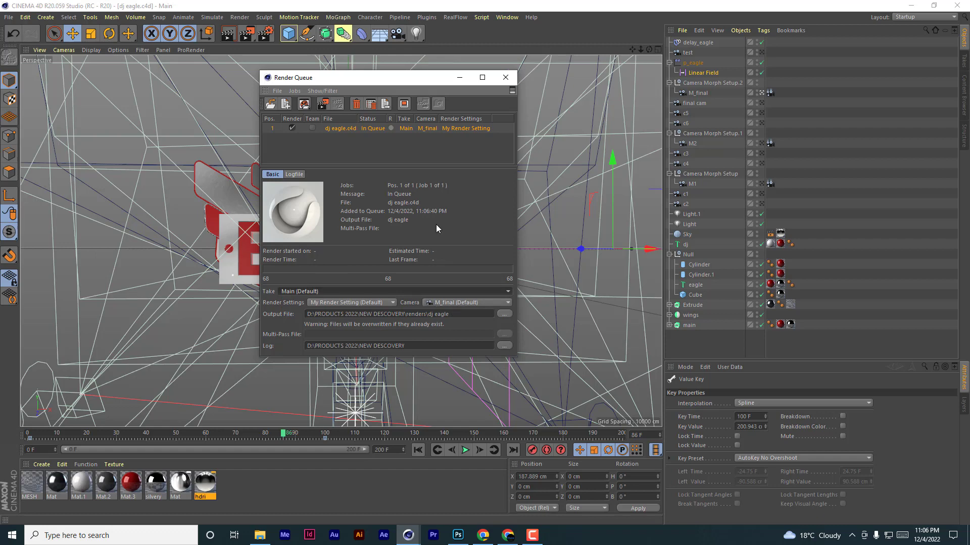
- Set the output frame range to All Frames in the render settings and close them
{"action": "left_click", "coordinate": [265, 33]}
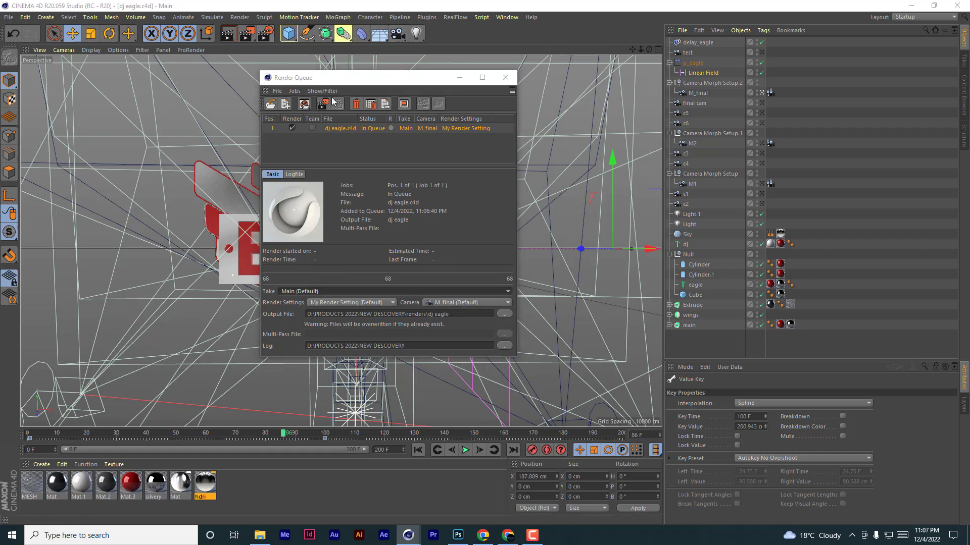
{"action": "left_click", "coordinate": [295, 75]}
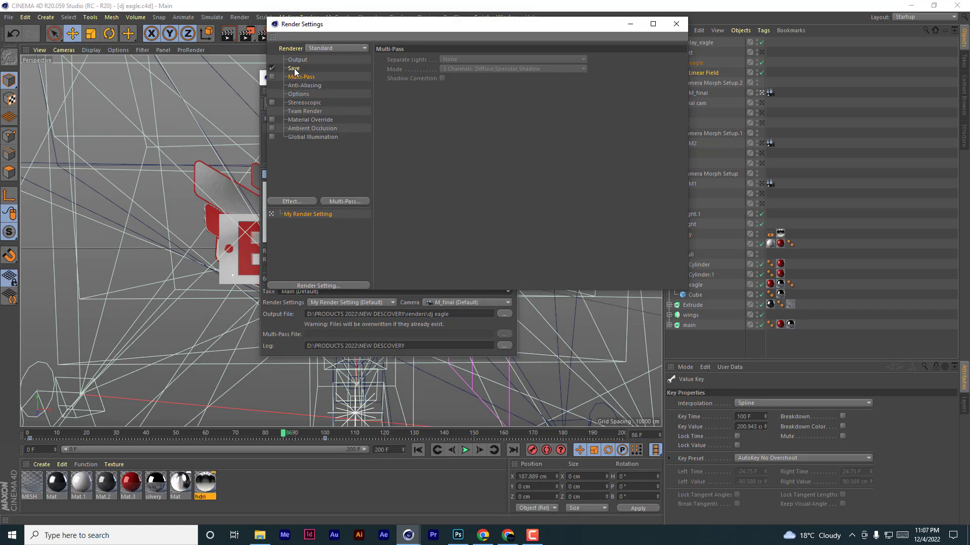
{"action": "left_click", "coordinate": [298, 59]}
{"action": "left_click", "coordinate": [467, 172]}
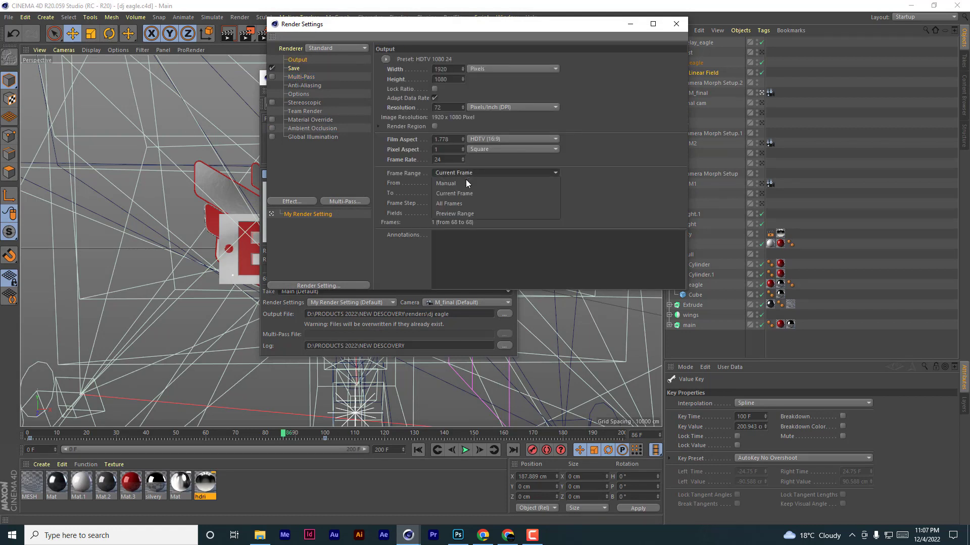
{"action": "left_click", "coordinate": [456, 203]}
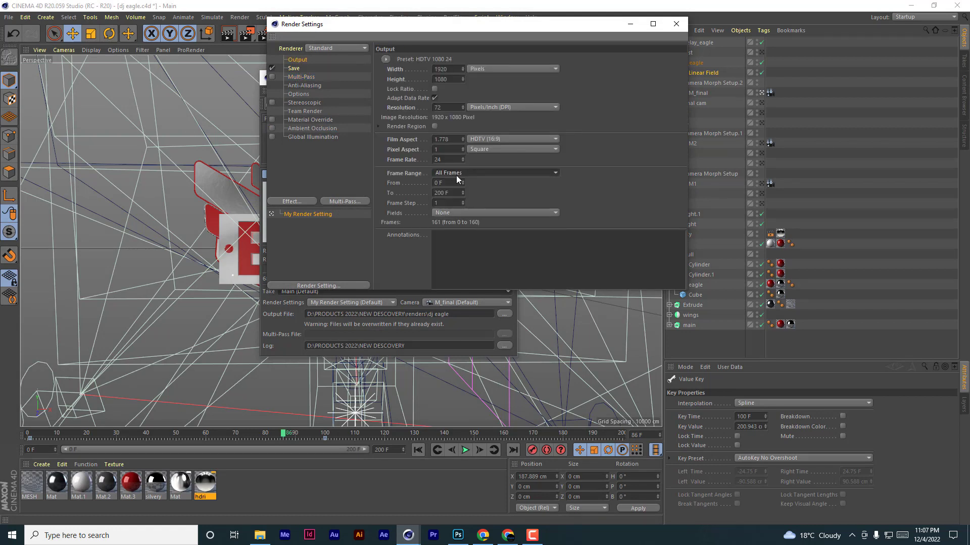
{"action": "left_click", "coordinate": [675, 24]}
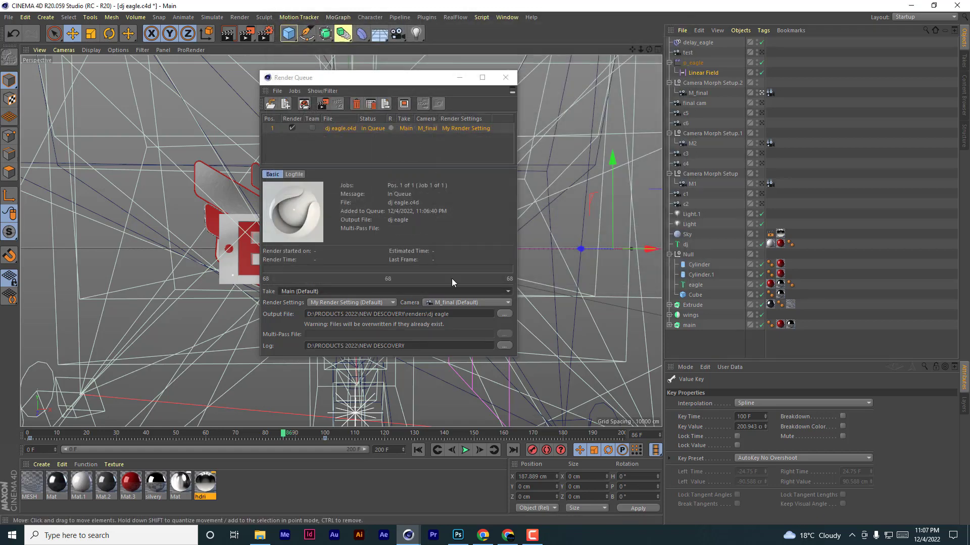
- Set the queued job's camera to M1 and direct its output to a new m1 folder inside renders
{"action": "left_click", "coordinate": [468, 303]}
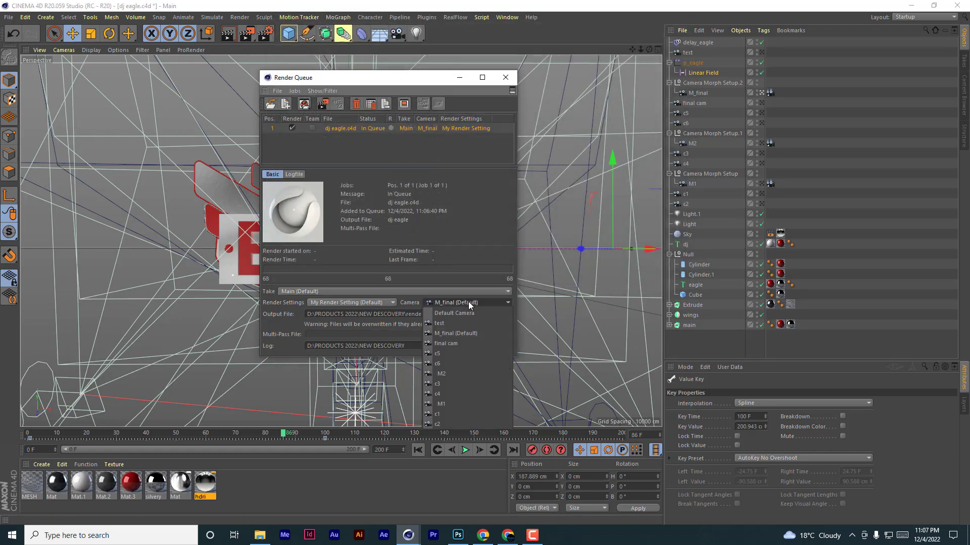
{"action": "left_click", "coordinate": [442, 404]}
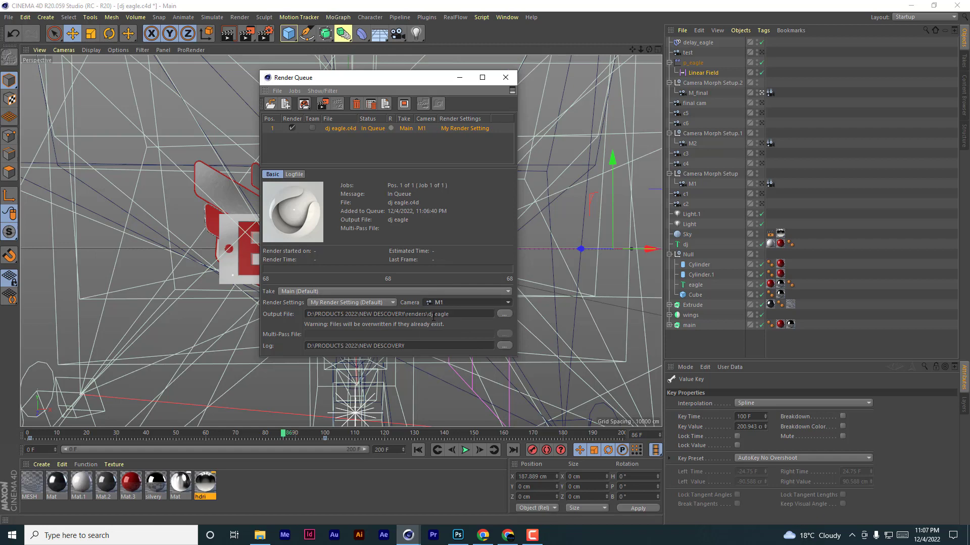
{"action": "left_click", "coordinate": [428, 314]}
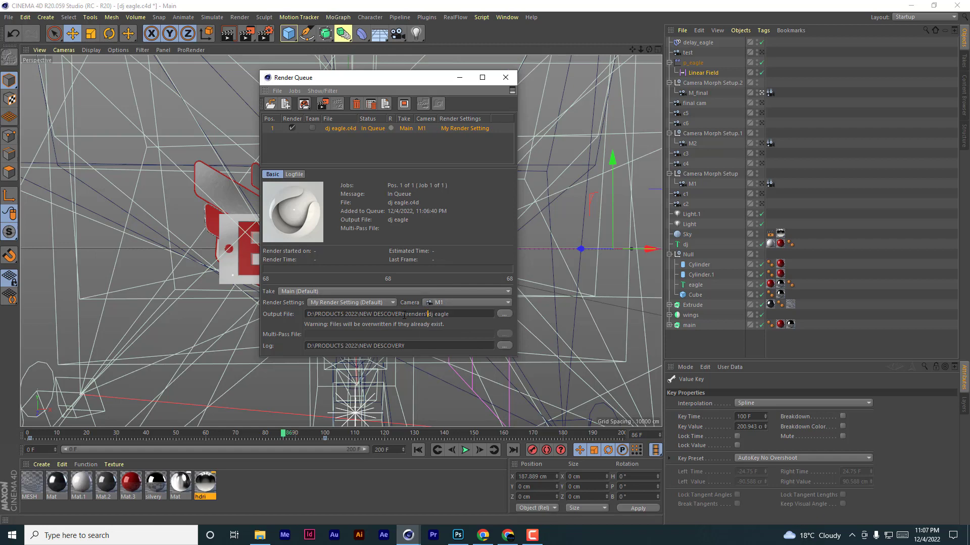
{"action": "left_click_drag", "start_coordinate": [432, 314], "coordinate": [451, 314]}
{"action": "left_click", "coordinate": [504, 314]}
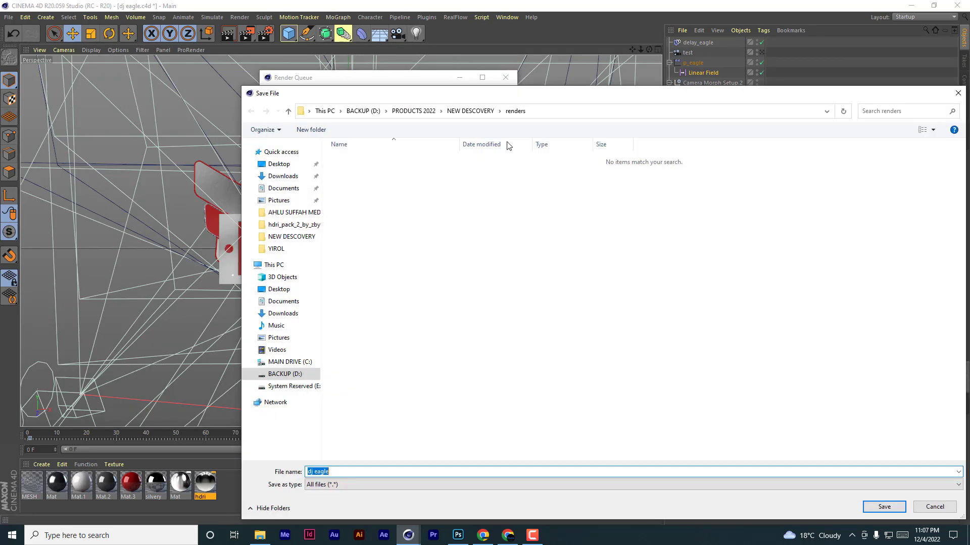
{"action": "left_click", "coordinate": [318, 131]}
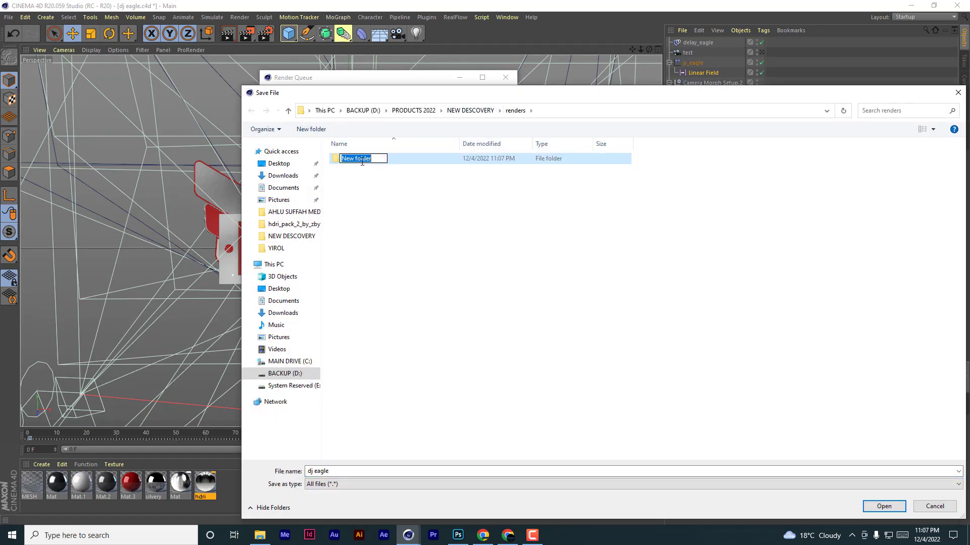
{"action": "type", "text": "m1"}
{"action": "left_click", "coordinate": [384, 160]}
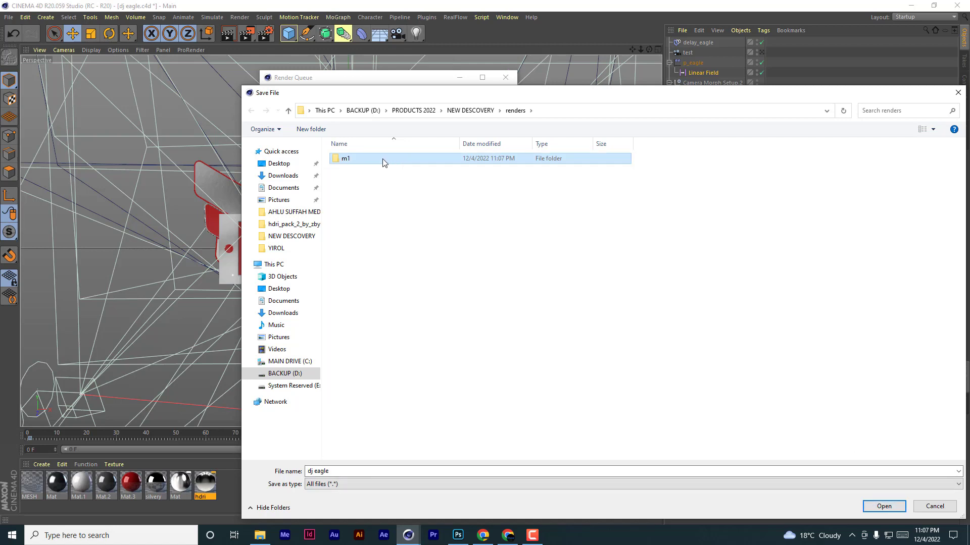
{"action": "double_click", "coordinate": [384, 161]}
{"action": "left_click", "coordinate": [883, 507]}
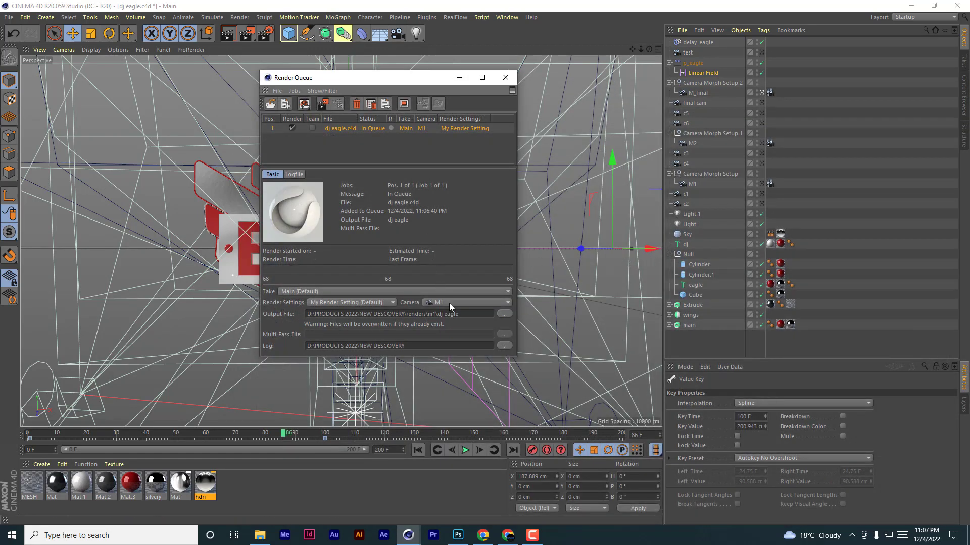
- Save the project, add it to the Render Queue as a second job and set that job's camera to M2
{"action": "left_click", "coordinate": [286, 104]}
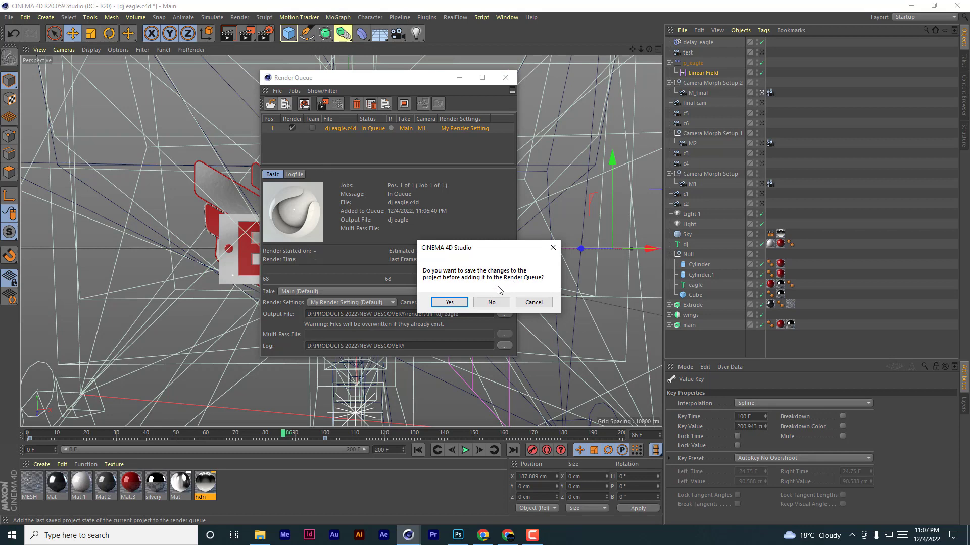
{"action": "left_click", "coordinate": [451, 302]}
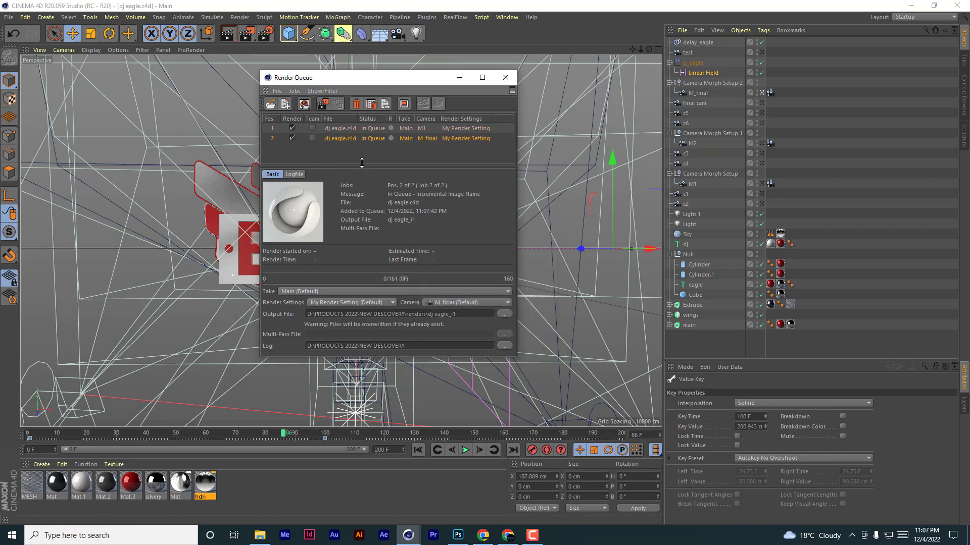
{"action": "left_click", "coordinate": [344, 128]}
{"action": "left_click", "coordinate": [346, 138]}
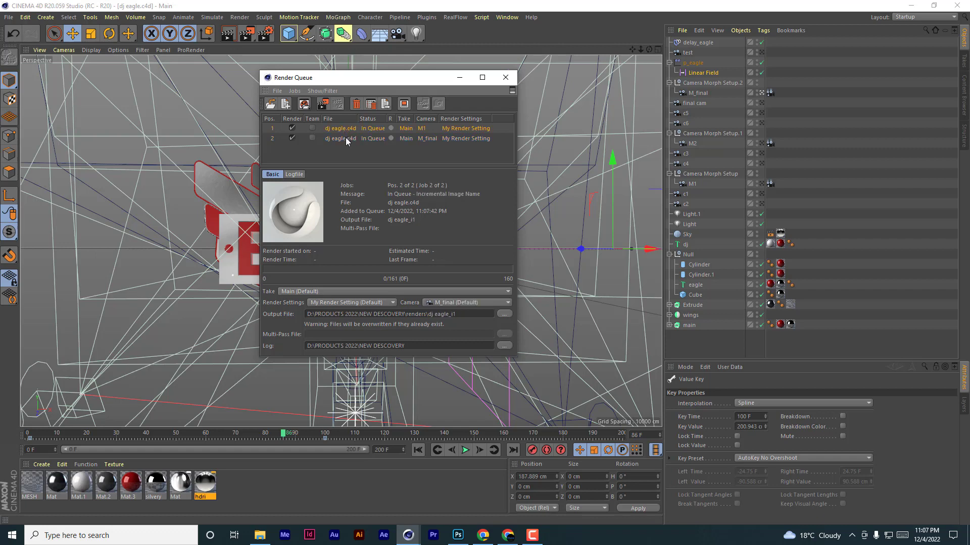
{"action": "left_click", "coordinate": [481, 301]}
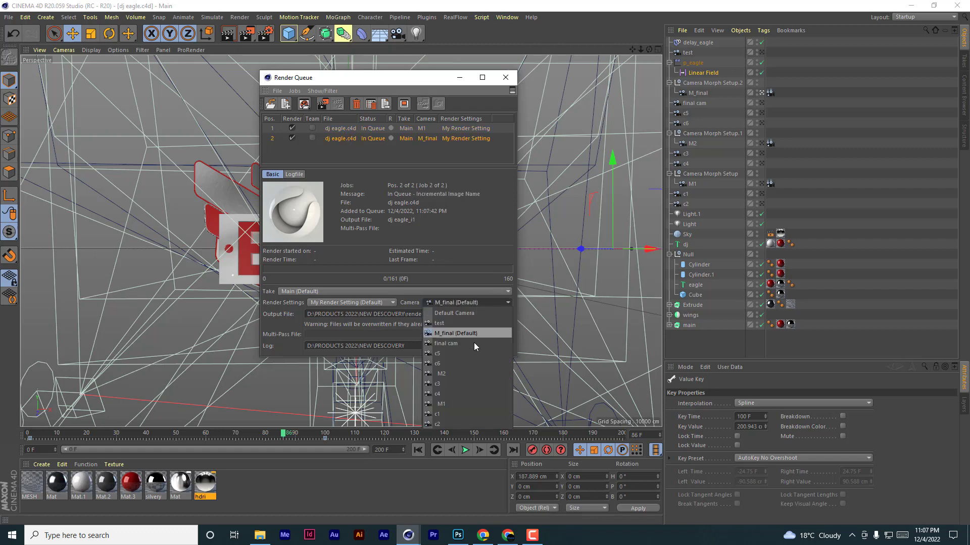
{"action": "left_click", "coordinate": [463, 369]}
- Direct the second job's output to a new m2 folder inside renders
{"action": "left_click", "coordinate": [504, 313]}
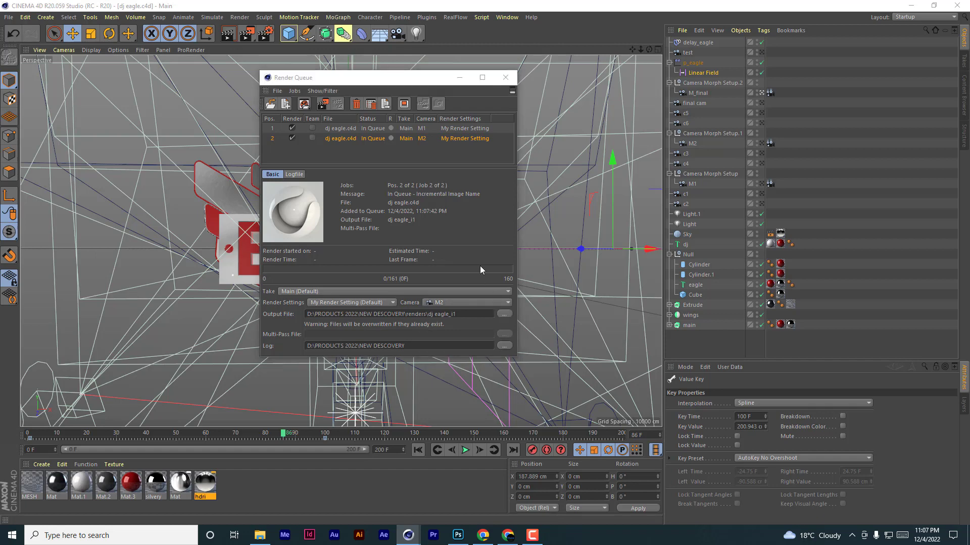
{"action": "left_click", "coordinate": [311, 130]}
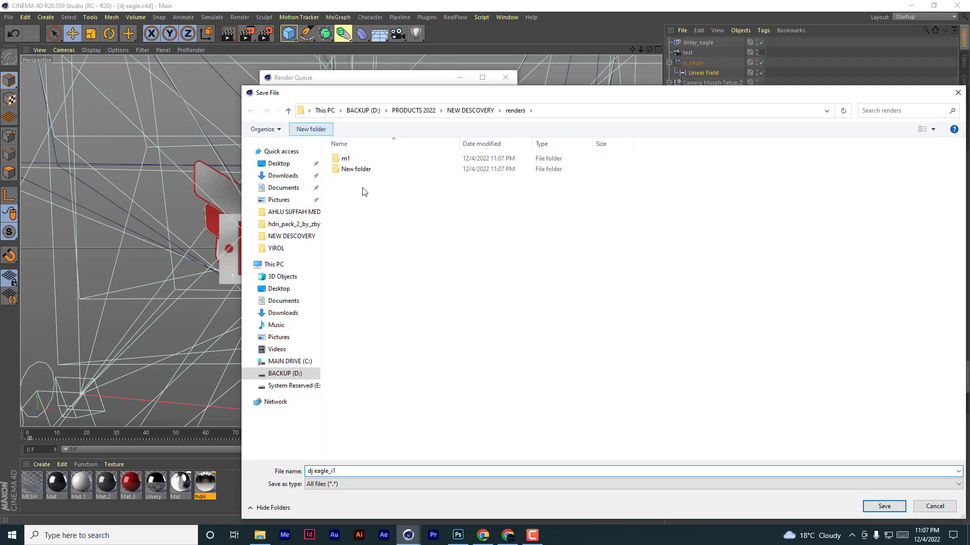
{"action": "type", "text": "m"}
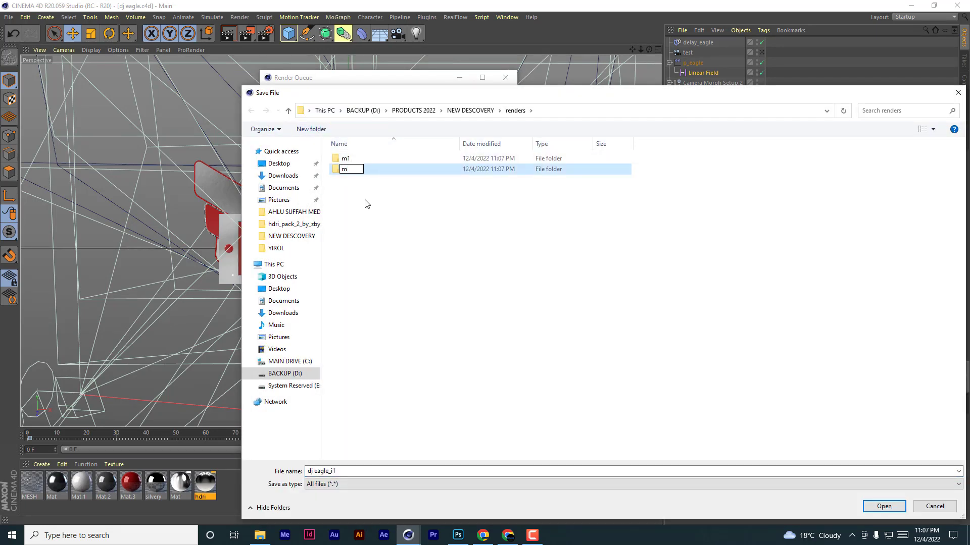
{"action": "type", "text": "2"}
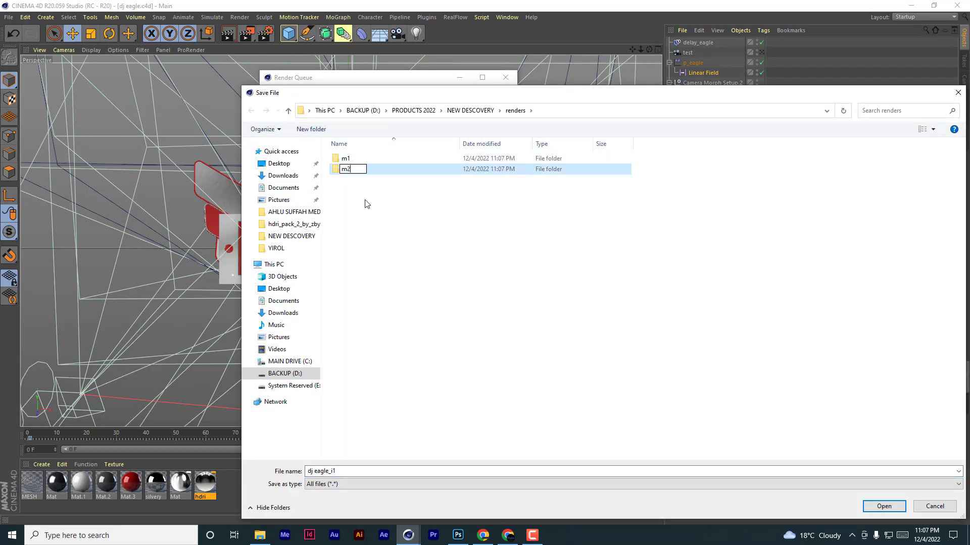
{"action": "key", "text": "Return"}
{"action": "double_click", "coordinate": [382, 172]}
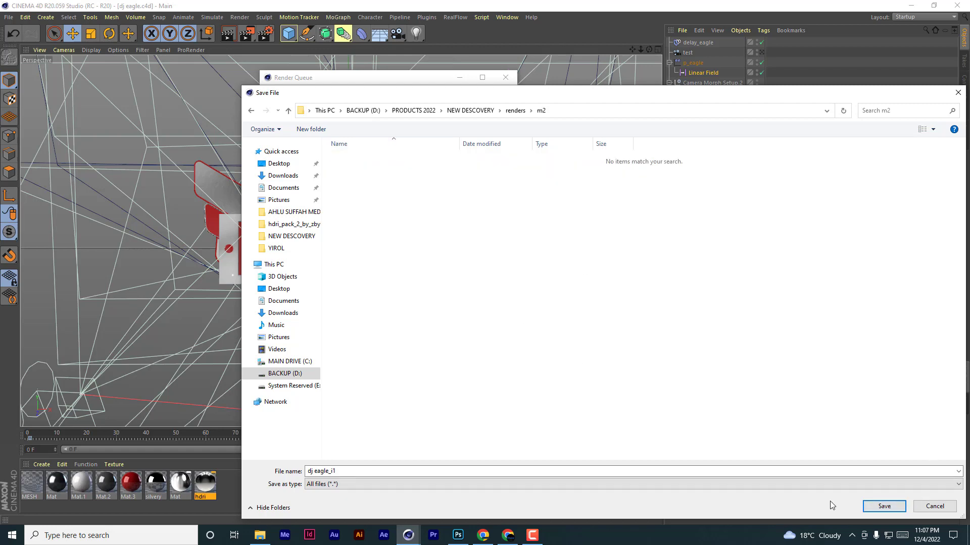
{"action": "left_click", "coordinate": [883, 506]}
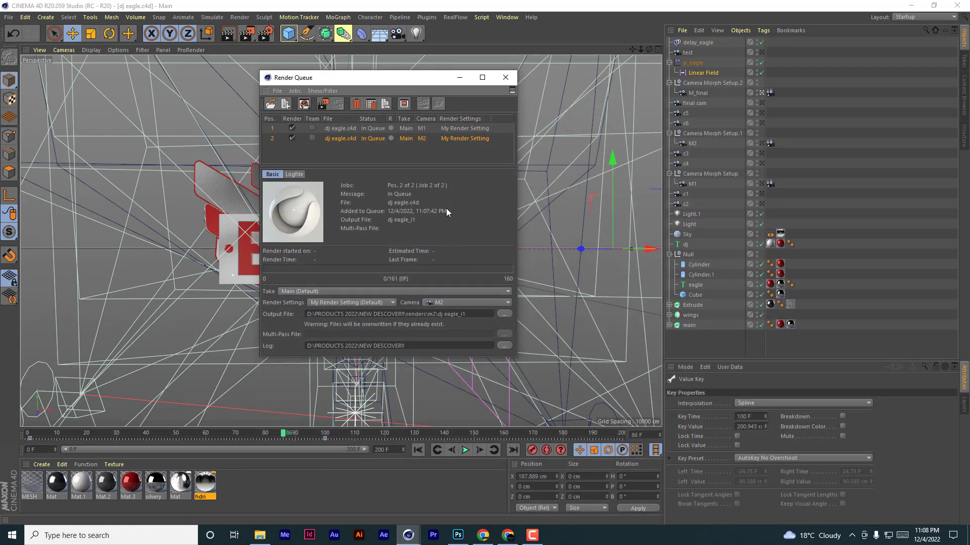
- Add the current project to the Render Queue as a third job and direct its output to a new m_final folder inside renders
{"action": "left_click", "coordinate": [286, 104]}
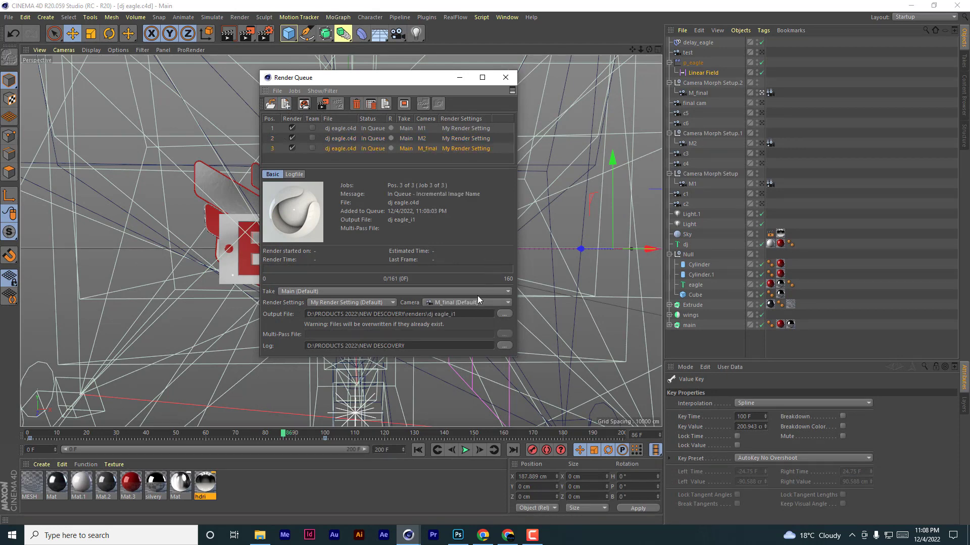
{"action": "left_click", "coordinate": [503, 314]}
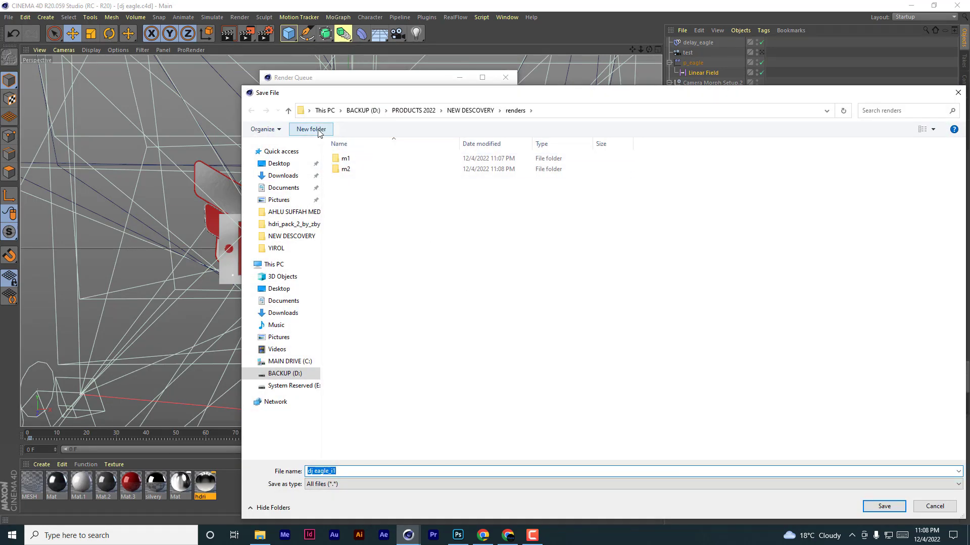
{"action": "left_click", "coordinate": [311, 129]}
{"action": "type", "text": "fi"}
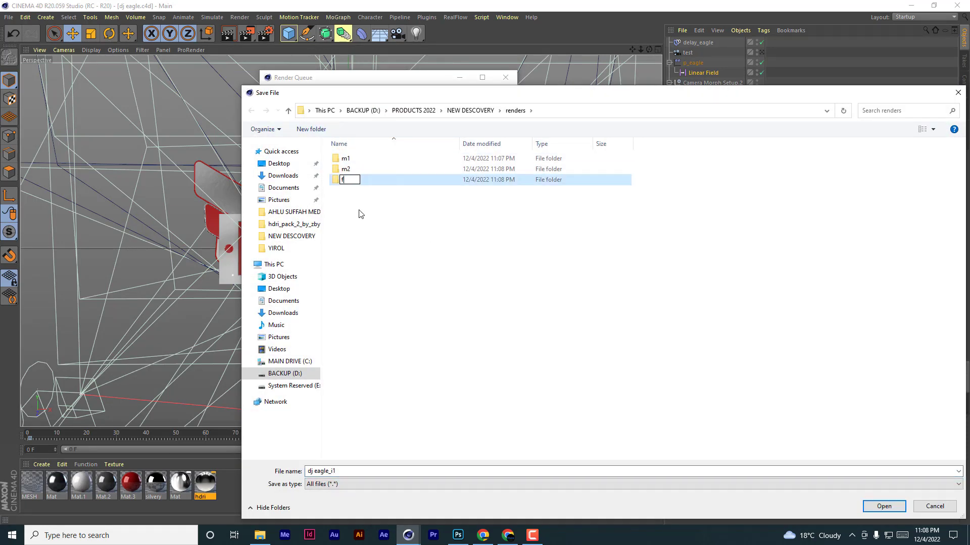
{"action": "key", "text": "BackSpace"}
{"action": "type", "text": "m_final"}
{"action": "left_click", "coordinate": [418, 198]}
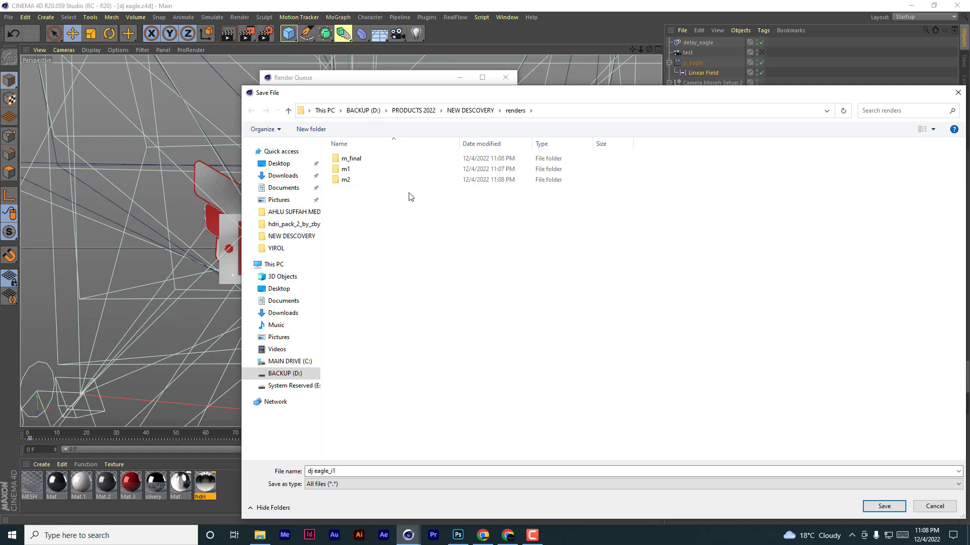
{"action": "double_click", "coordinate": [373, 160]}
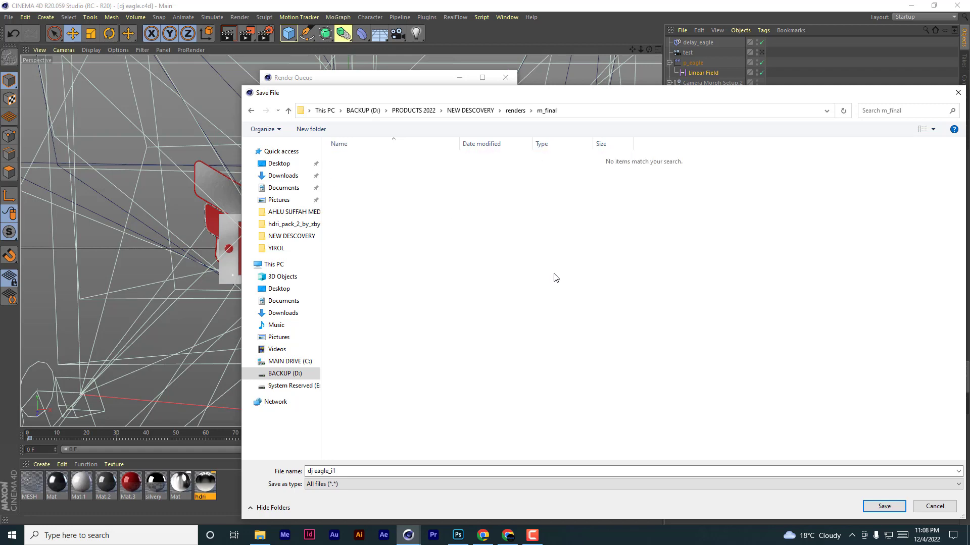
{"action": "left_click", "coordinate": [885, 506]}
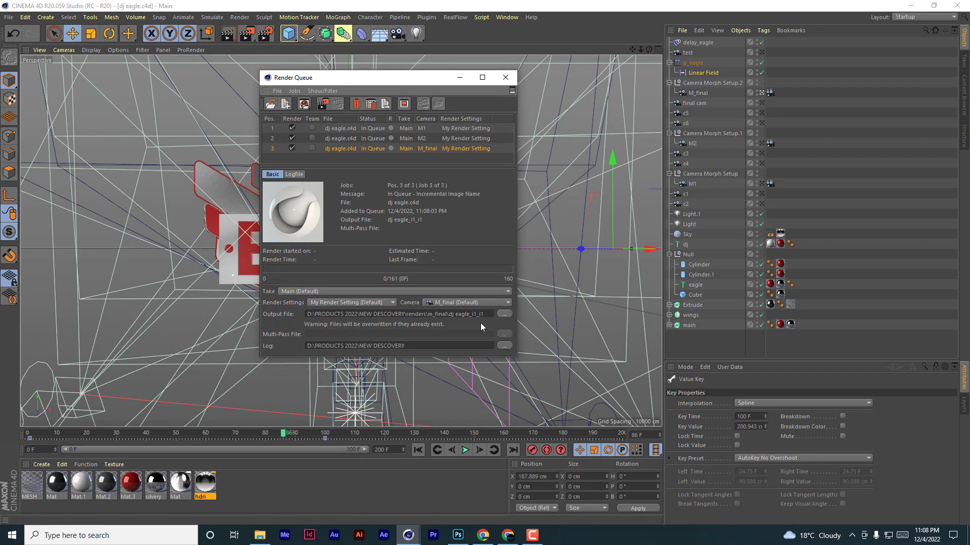
- Start rendering the three queued jobs in the Render Queue
{"action": "left_click_drag", "start_coordinate": [335, 80], "coordinate": [237, 70]}
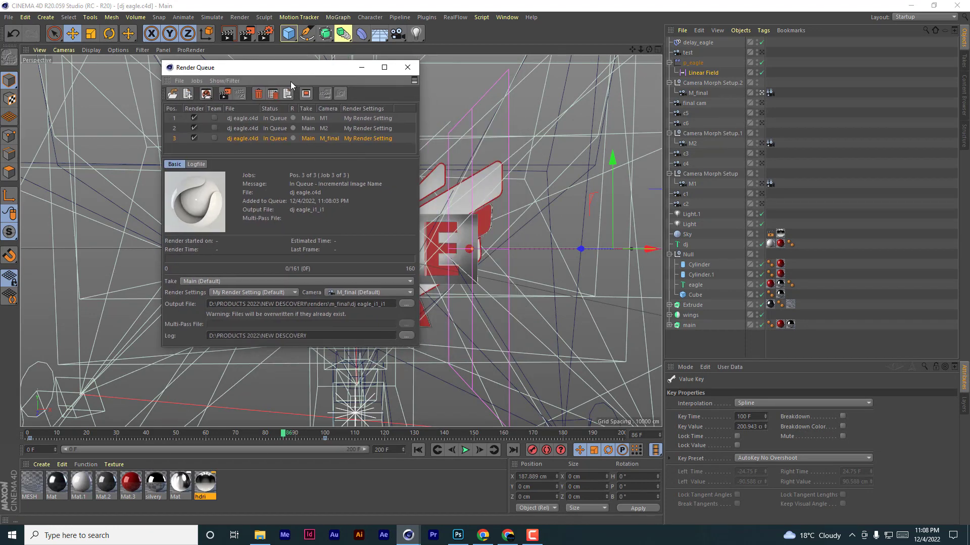
{"action": "left_click_drag", "start_coordinate": [296, 66], "coordinate": [395, 79]}
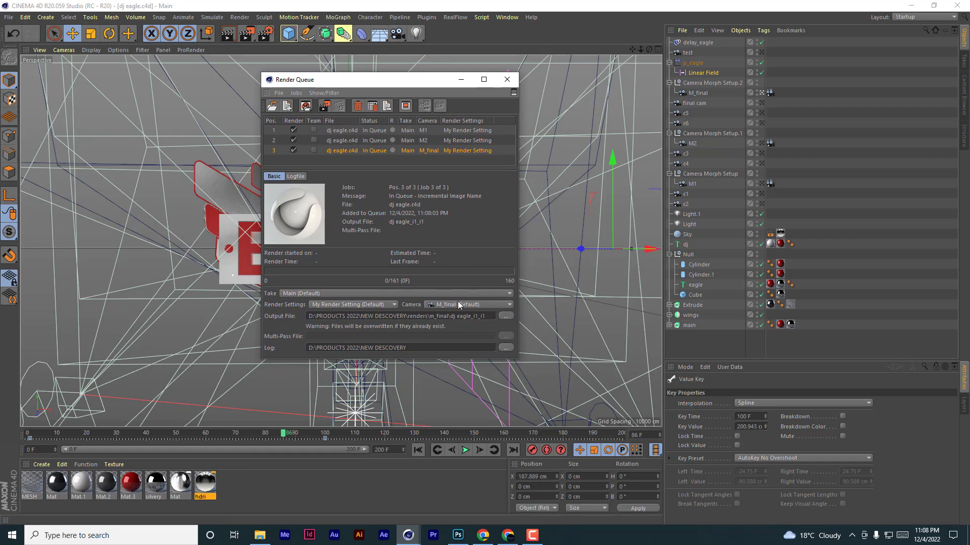
{"action": "left_click", "coordinate": [323, 106]}
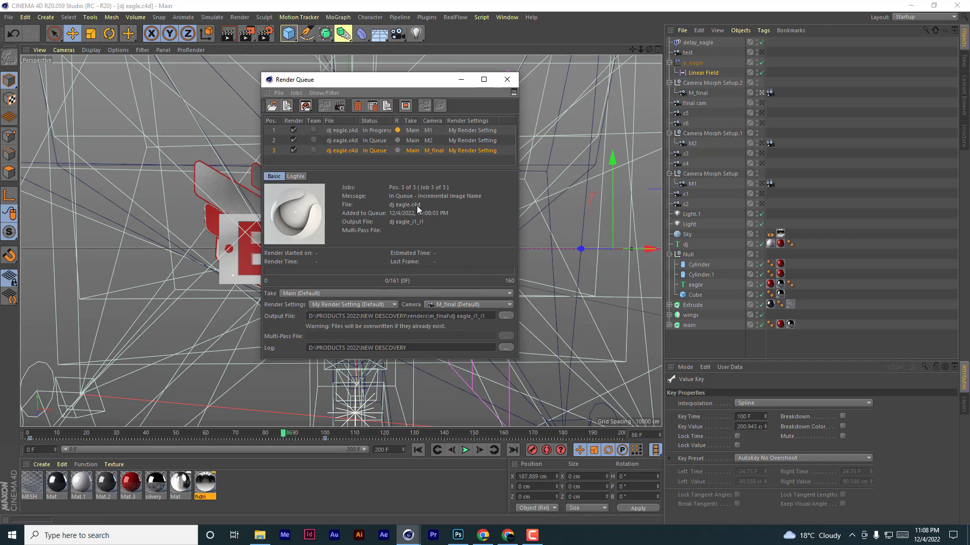